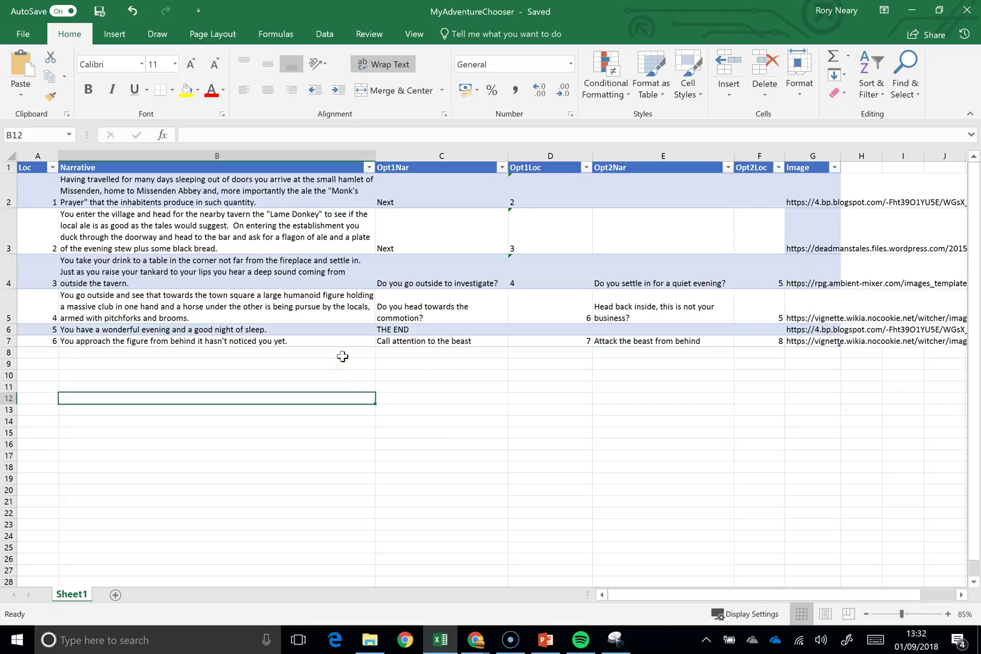
- Look over the Narrative entries in the adventure story table
left_click(303, 344)
left_click(306, 233)
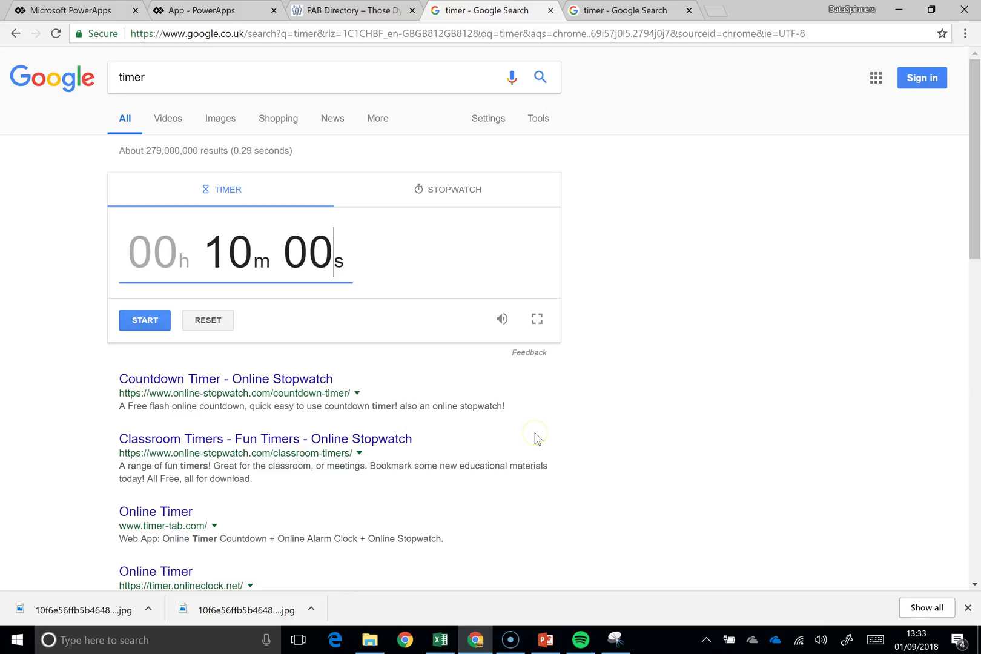
- Check the 8-minute timer page and the PowerApps Bank directory page, and close the directory page
left_click(603, 11)
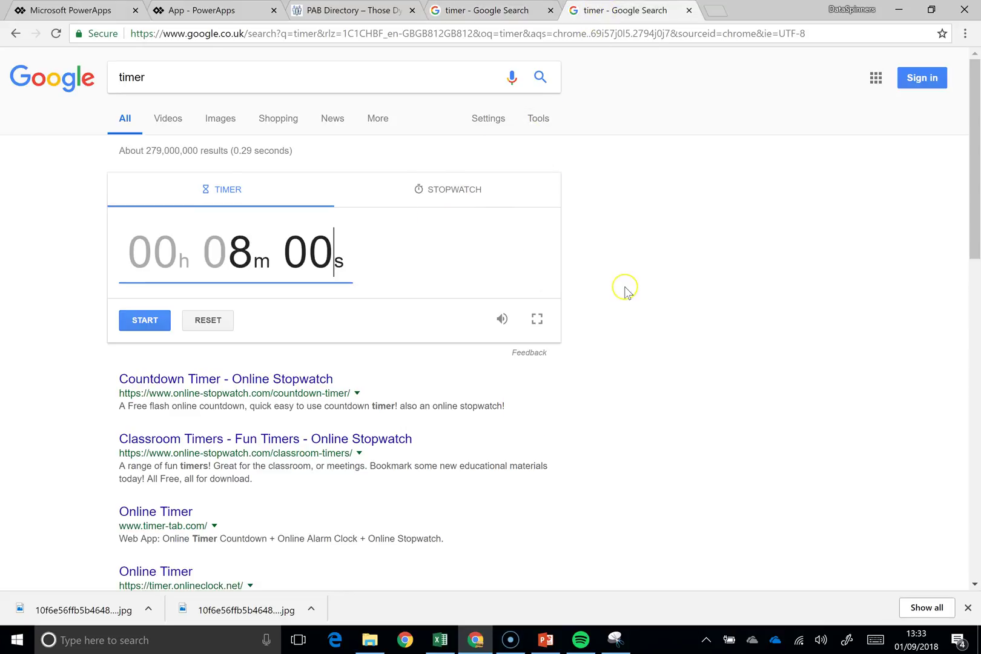
left_click(327, 13)
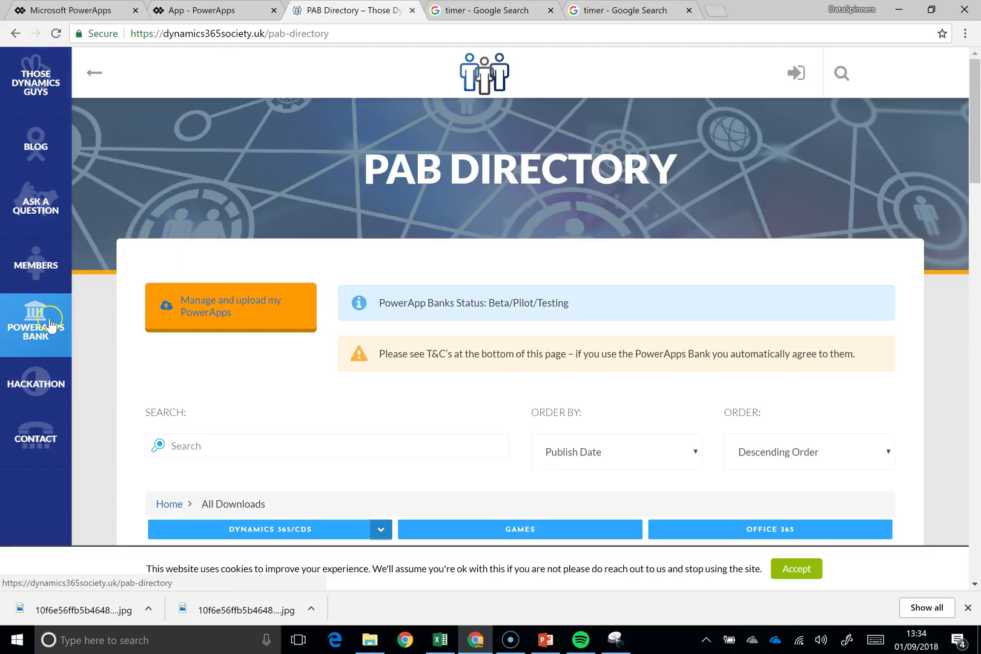
left_click(68, 343)
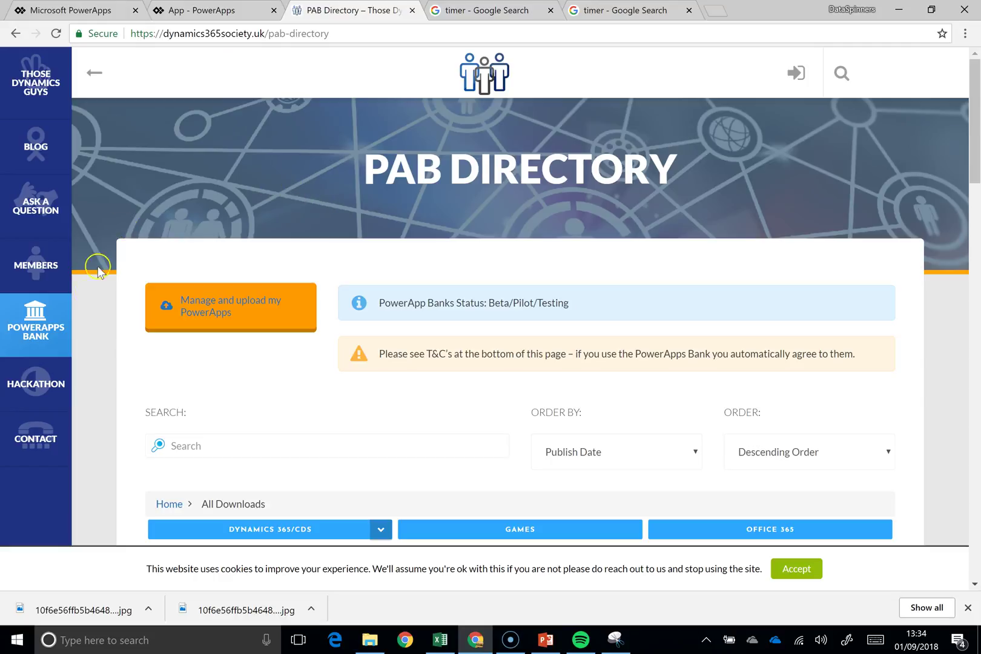
left_click(414, 11)
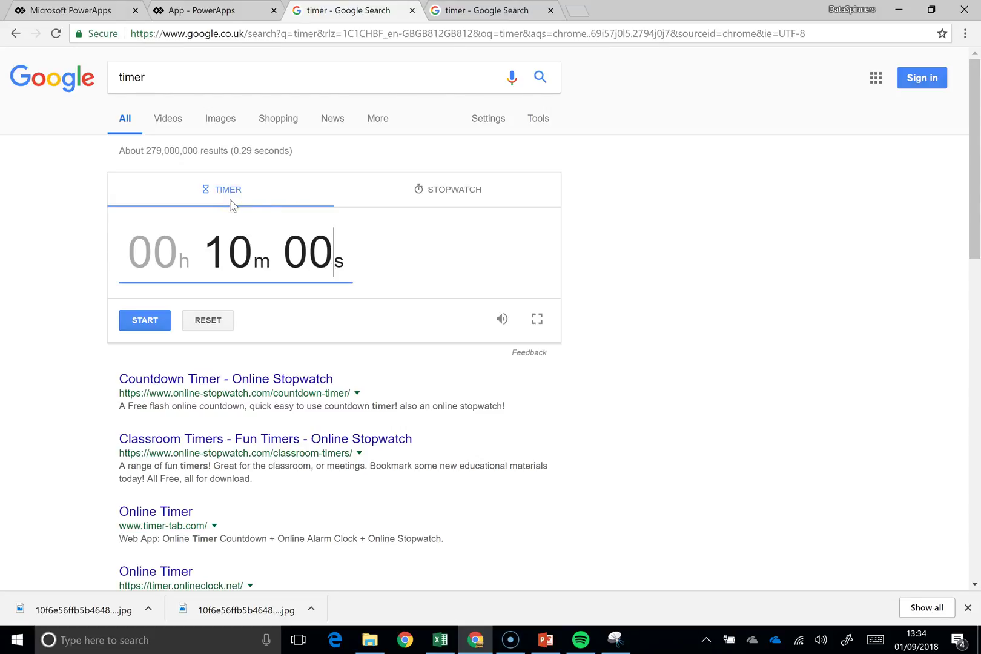
- Start the 10-minute and the 8-minute countdown timers
left_click(149, 321)
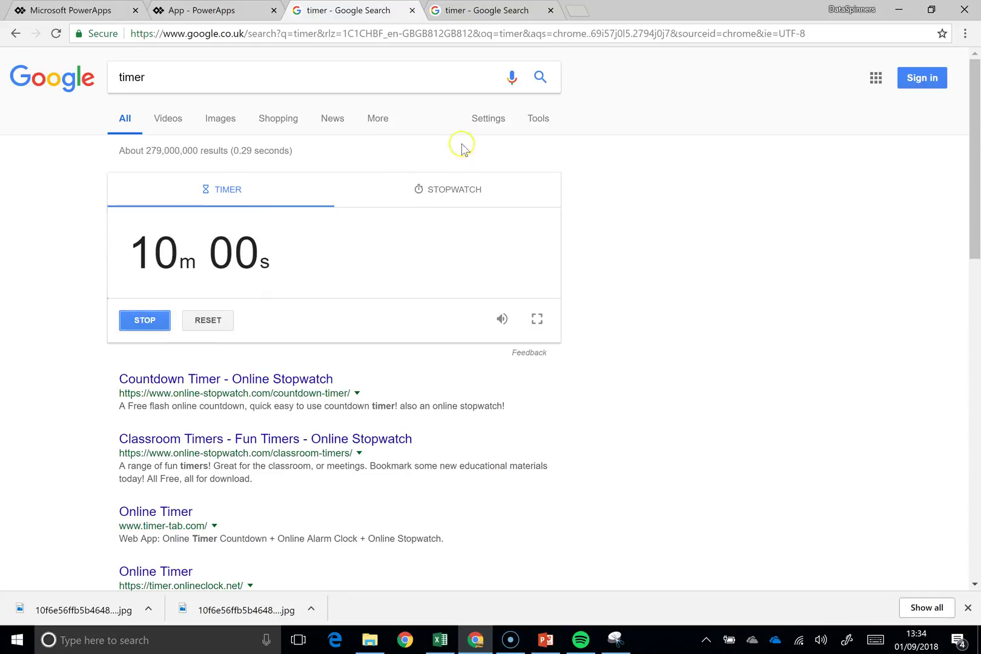
left_click(483, 10)
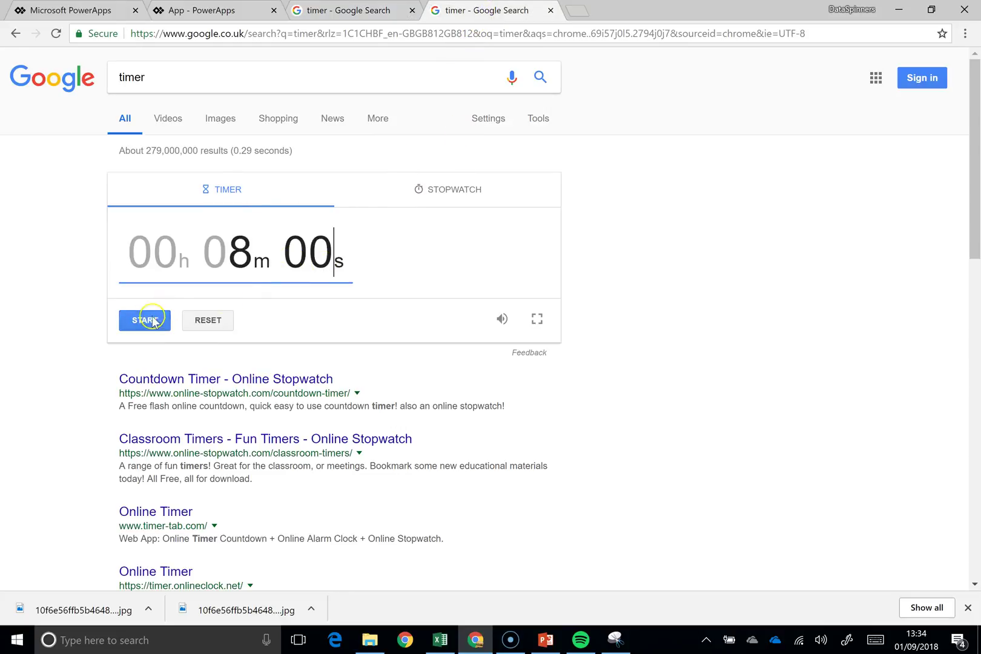
left_click(148, 321)
- Switch to PowerApps Studio and create a blank app in tablet layout
left_click(200, 10)
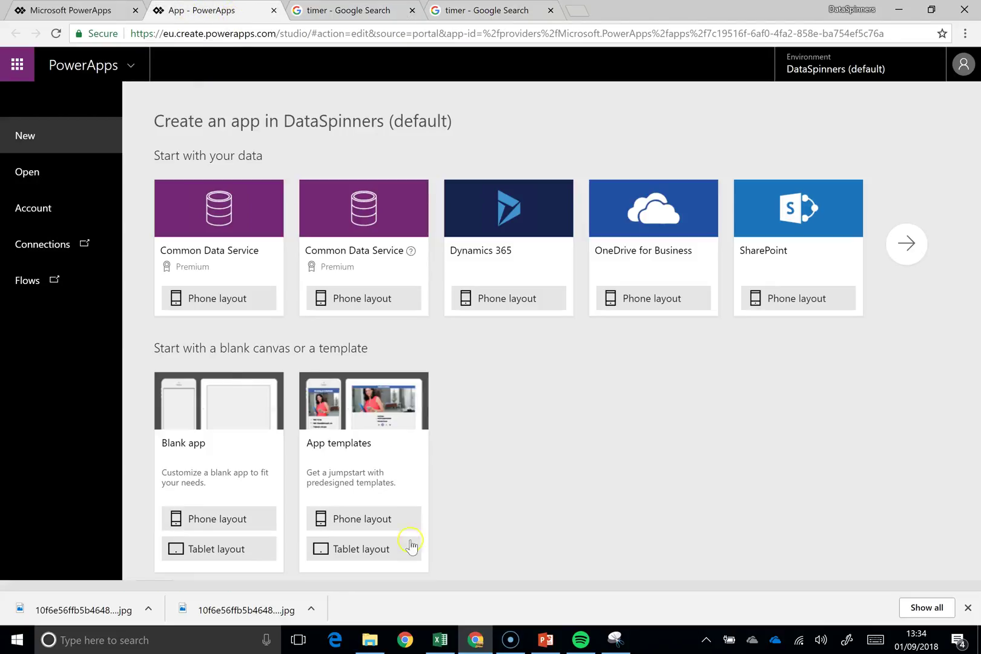
left_click(227, 549)
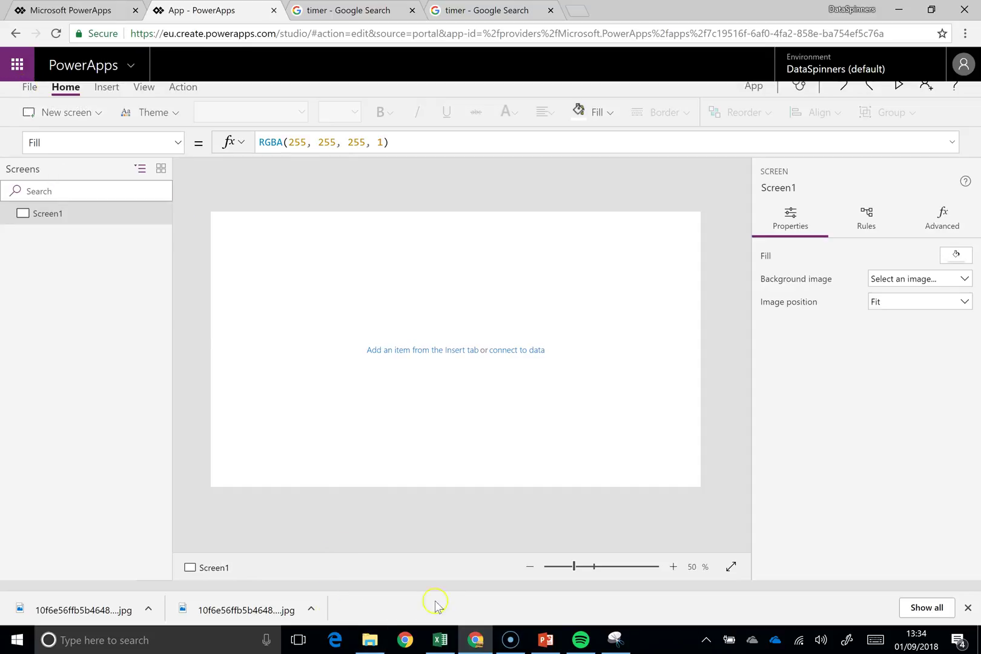
- Switch to the MyAdventureChooser workbook in Excel, copy its file path to the clipboard and close the workbook
left_click(442, 640)
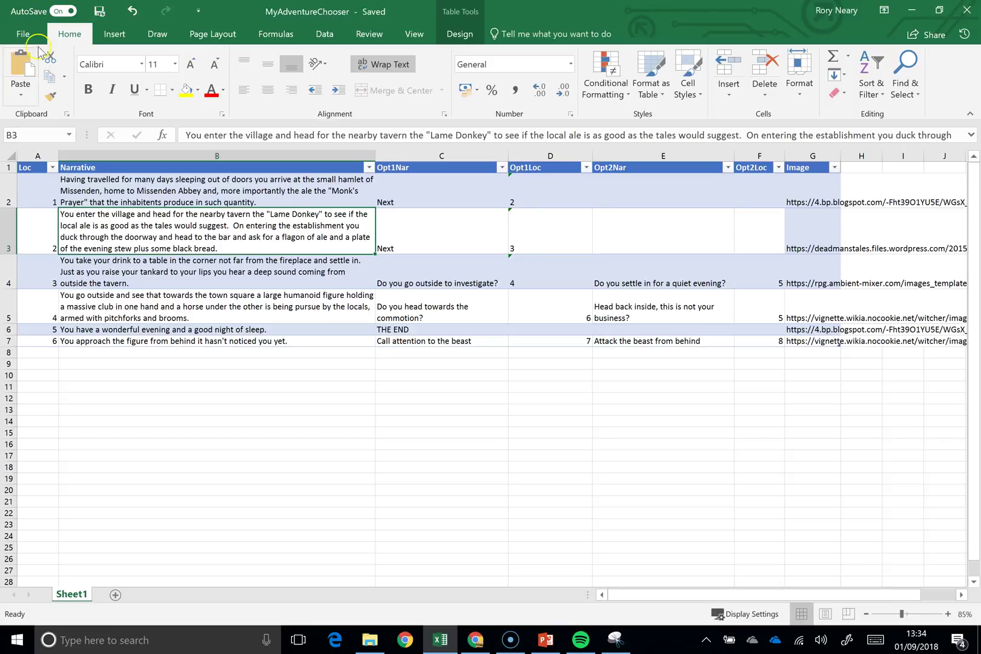
left_click(23, 34)
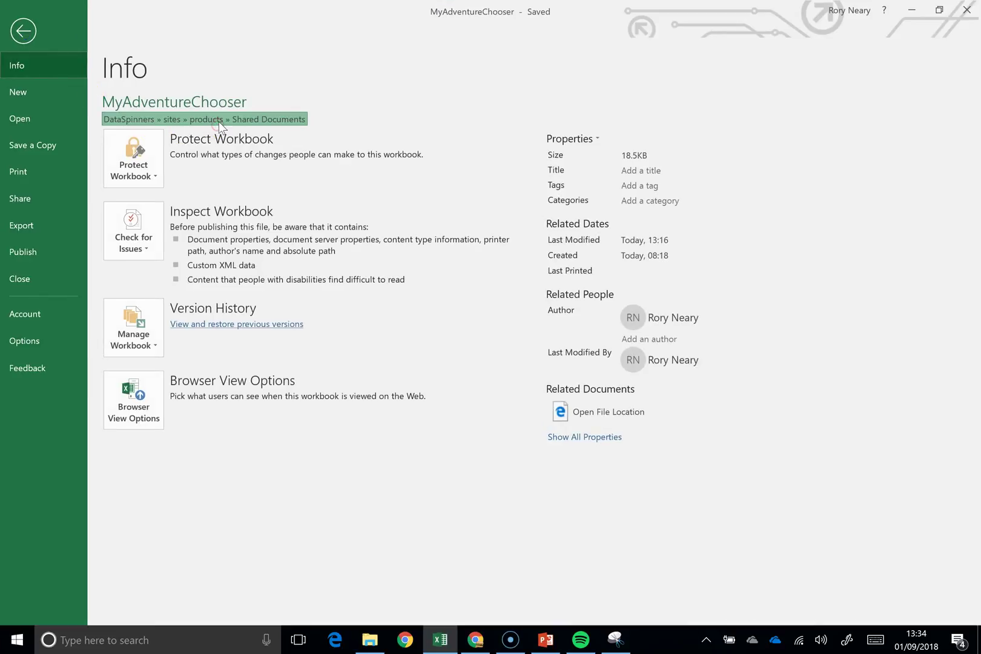
left_click(219, 122)
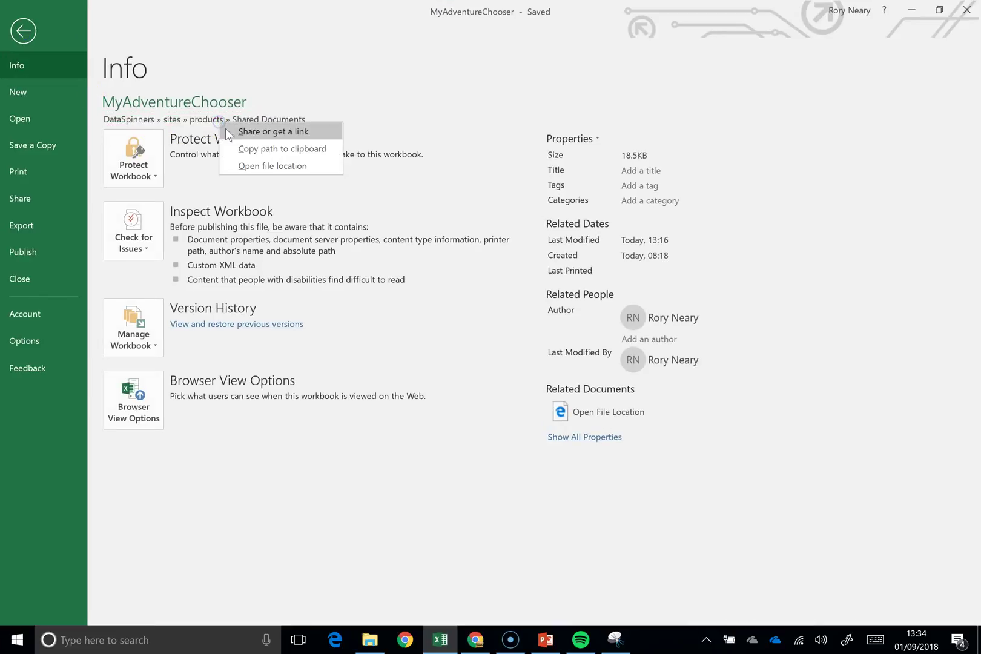
left_click(257, 149)
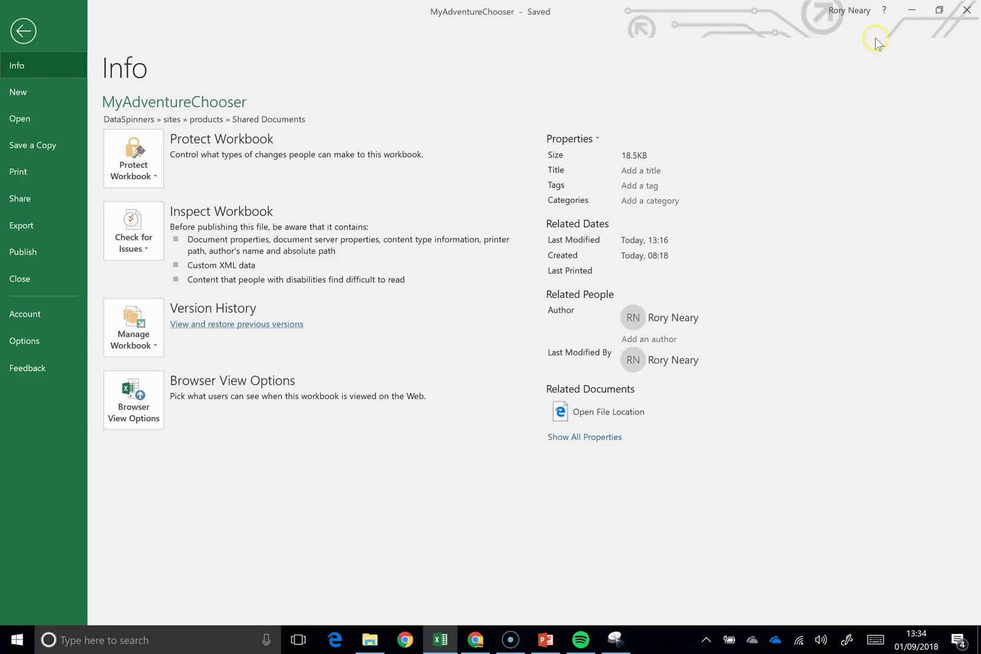
left_click(966, 11)
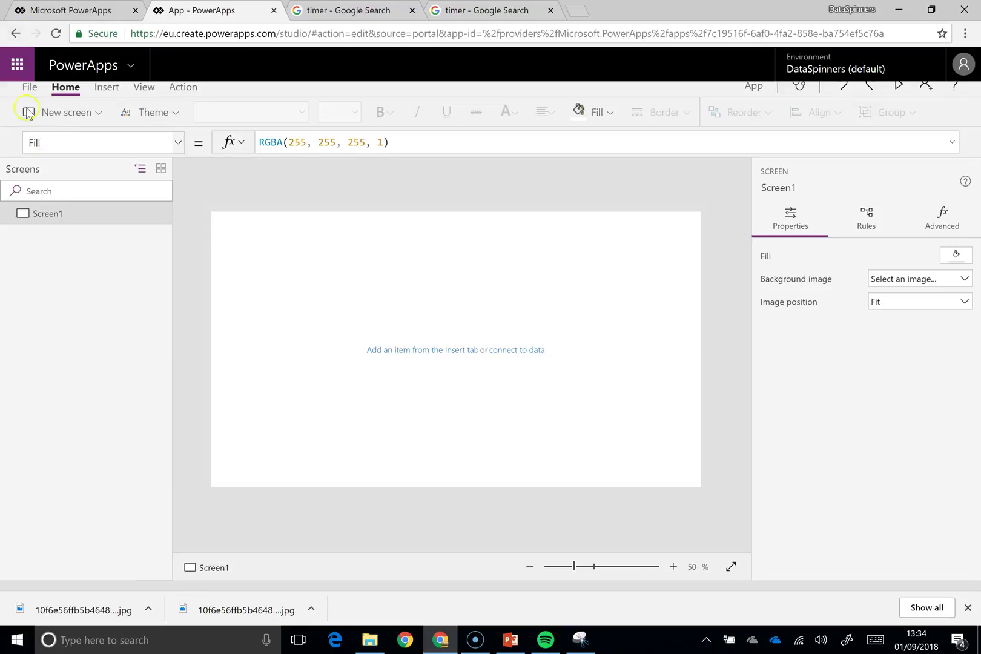
- Open the app's data sources and add a new one as static data imported from Excel
left_click(27, 88)
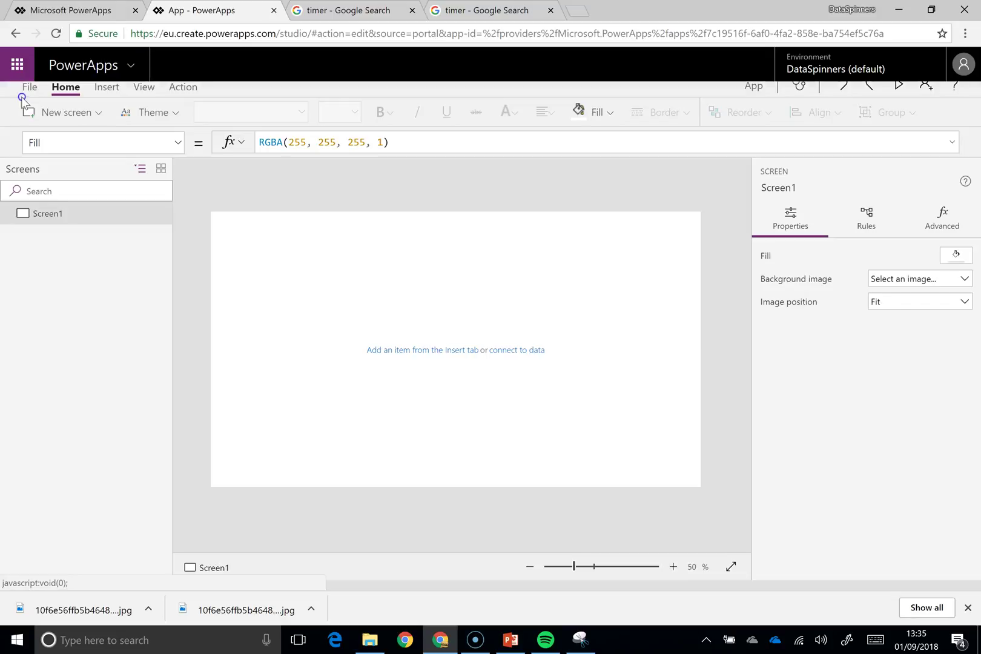
left_click(13, 97)
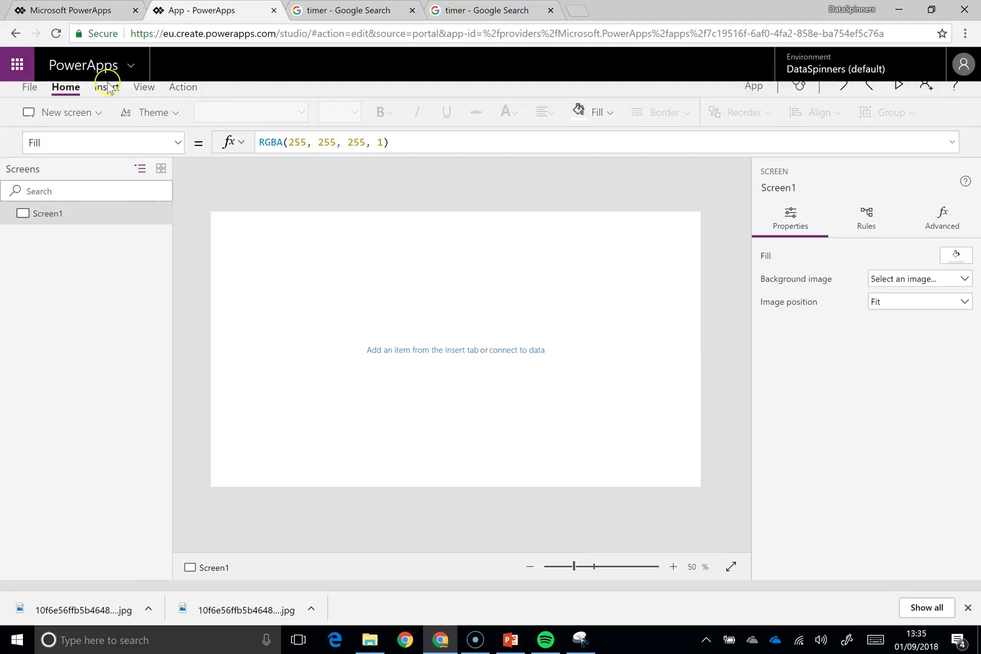
left_click(142, 87)
left_click(33, 111)
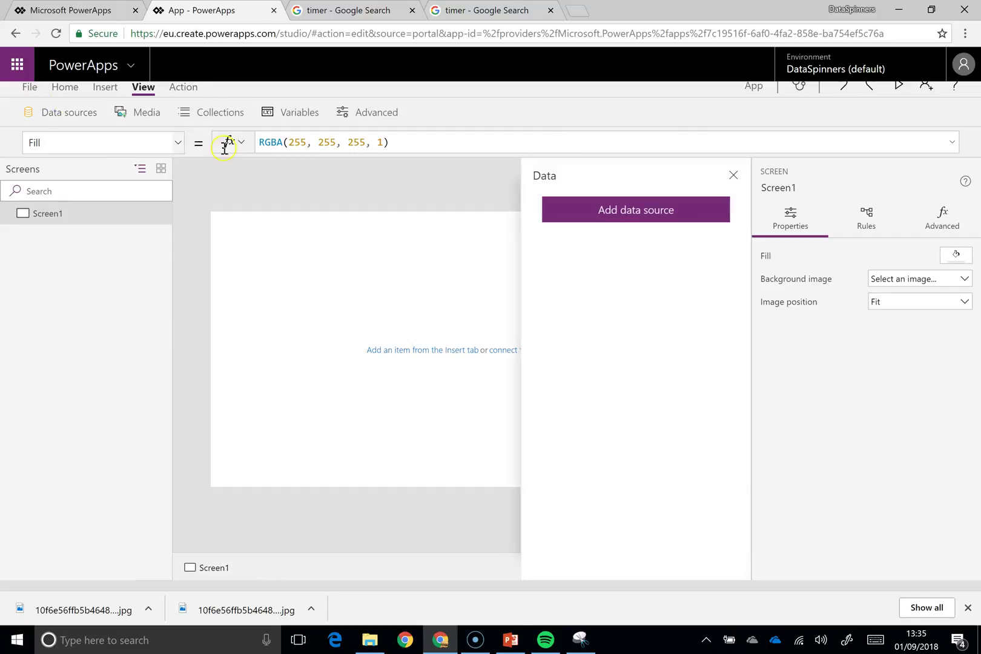
left_click(663, 223)
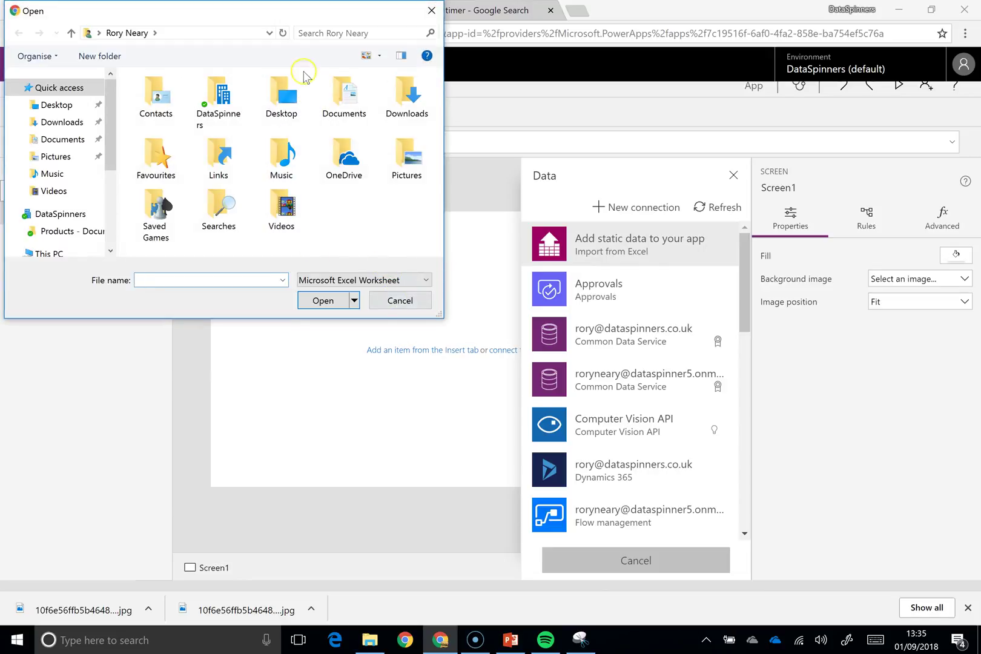
- Try to browse to the workbook's SharePoint folder using the pasted path, cut back to Shared%20Documents/
left_click(228, 33)
key("ctrl+v")
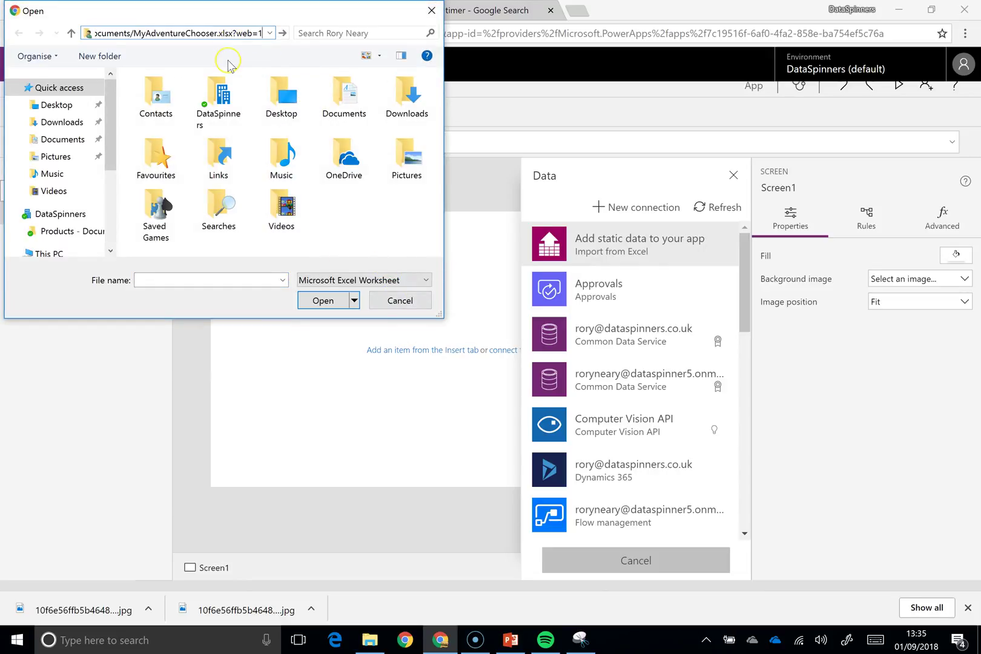
key("BackSpace")
key("BackSpace")
key("BackSpace")
key("BackSpace")
key("BackSpace")
key("BackSpace")
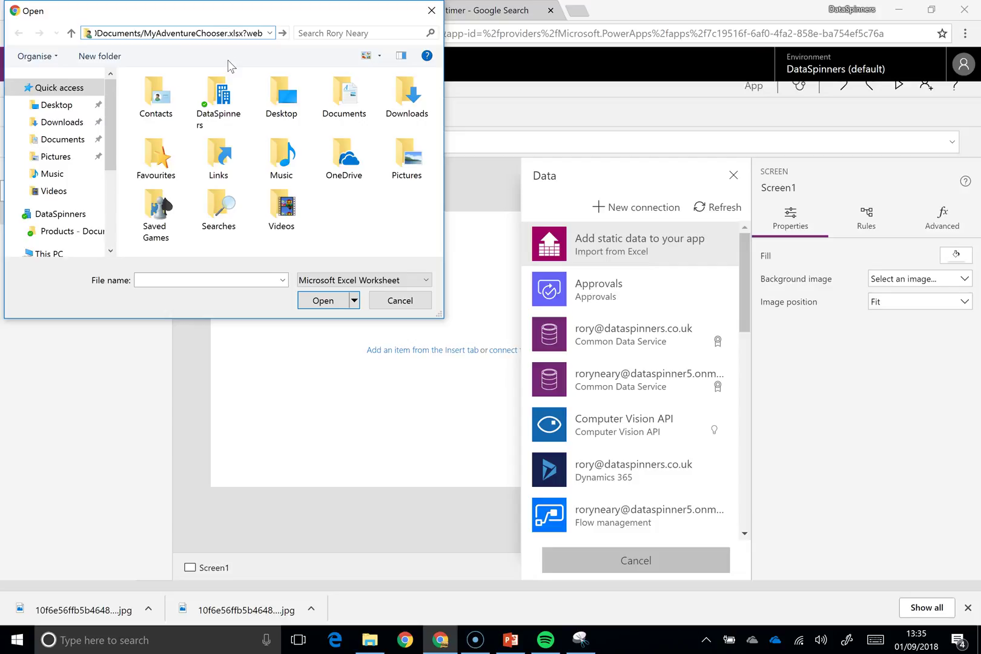
key("BackSpace")
key("BackSpace")
key("BackSpace")
key("BackSpace")
key("BackSpace")
key("BackSpace")
key("BackSpace")
key("BackSpace")
key("BackSpace")
key("BackSpace")
key("BackSpace")
key("BackSpace")
key("BackSpace")
key("BackSpace")
key("BackSpace")
key("BackSpace")
key("BackSpace")
key("BackSpace")
key("BackSpace")
key("BackSpace")
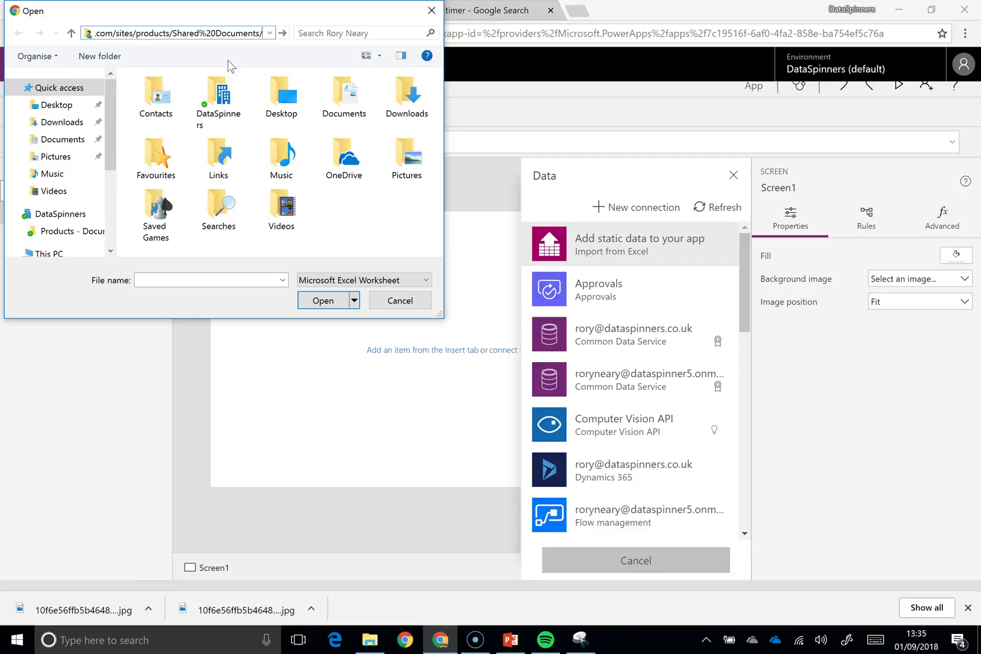
key("ctrl+a")
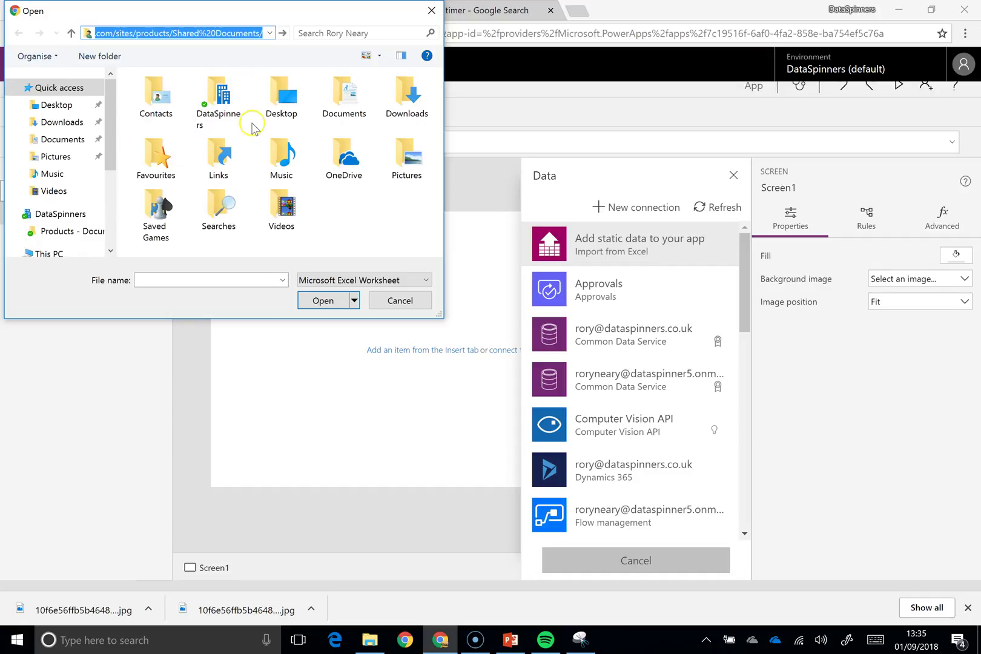
left_click(656, 331)
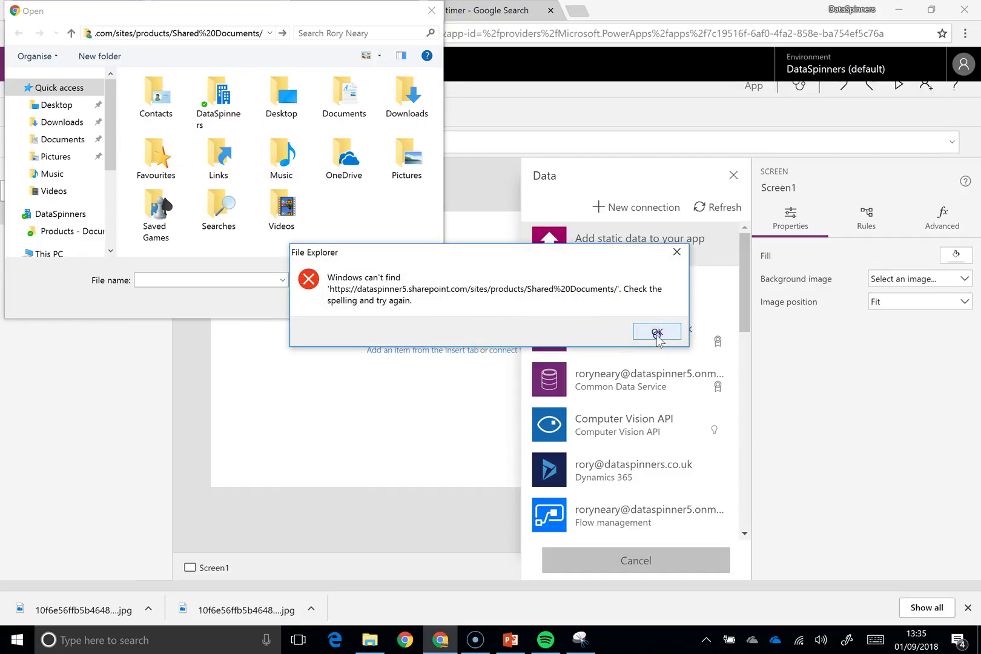
- Import the MyAdventureChooser workbook from the Products - Documents folder and connect its MyAdventureChooser table to the app
left_click(72, 232)
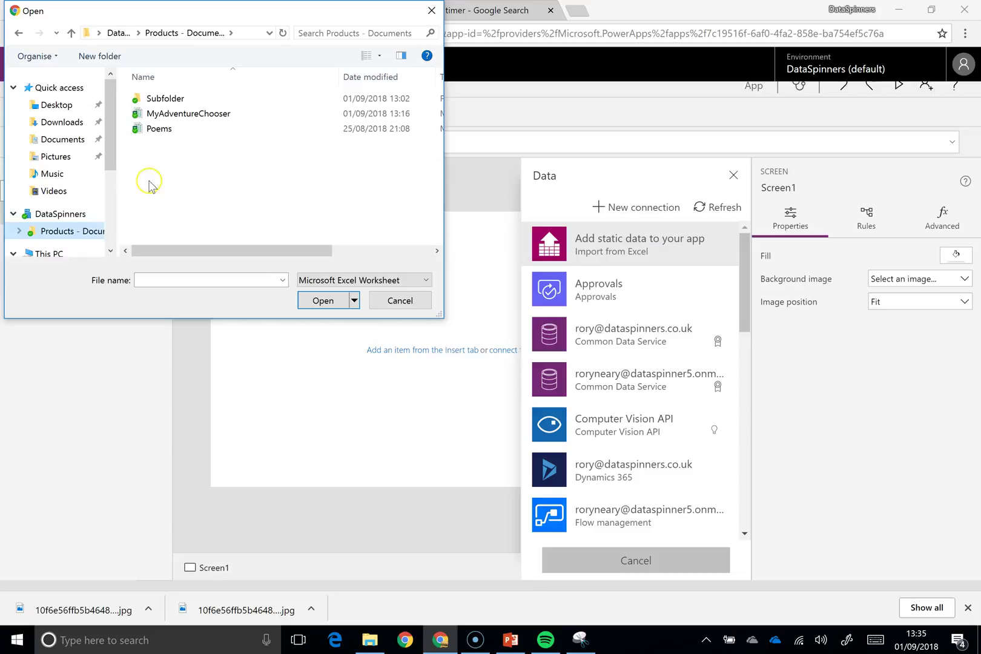
left_click(185, 113)
left_click(323, 300)
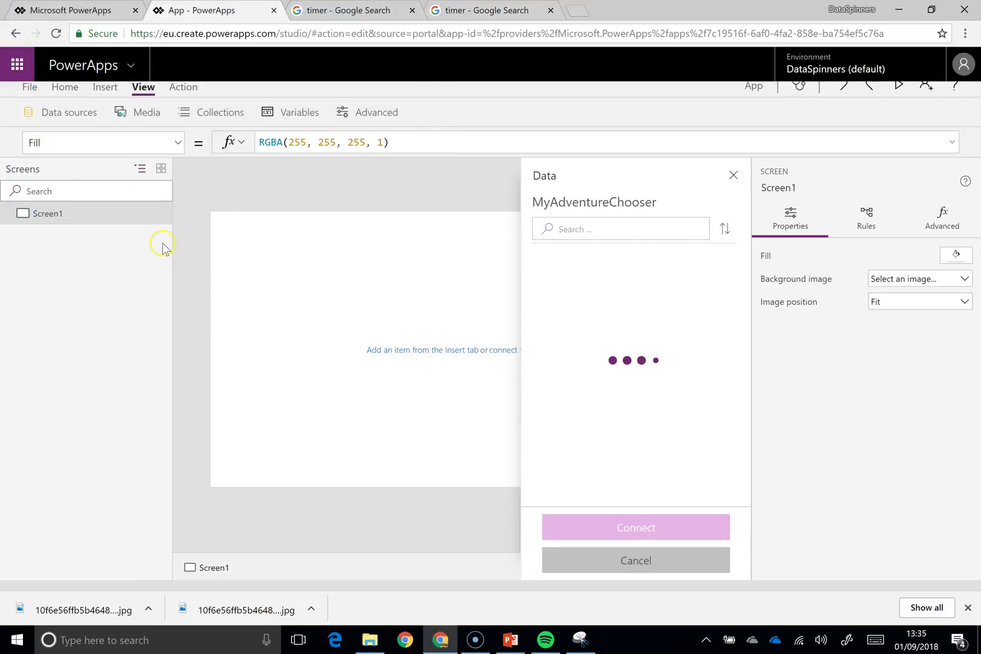
left_click(546, 288)
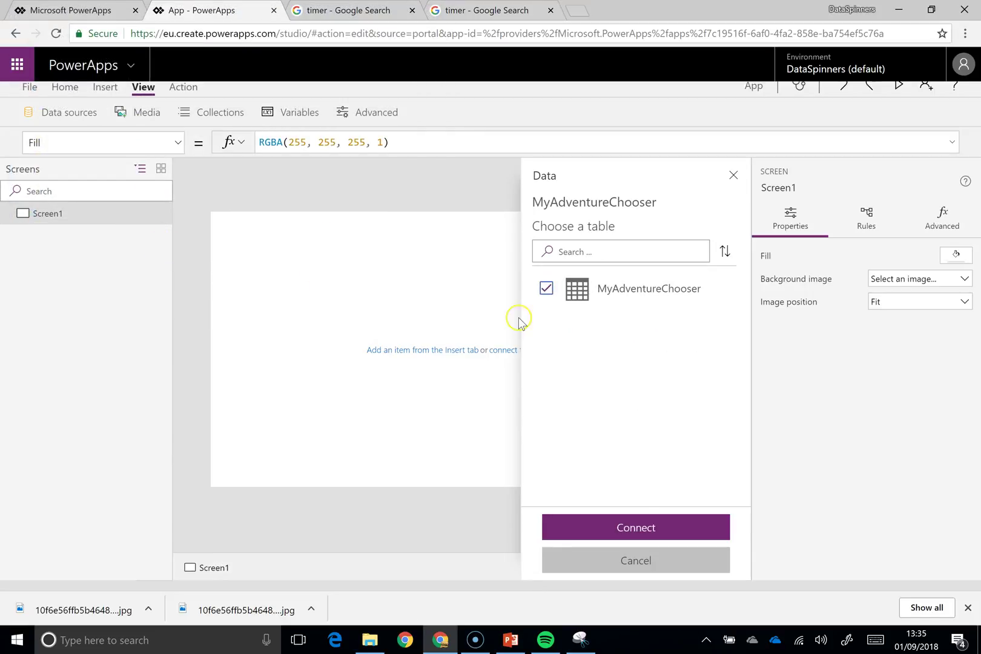
left_click(636, 528)
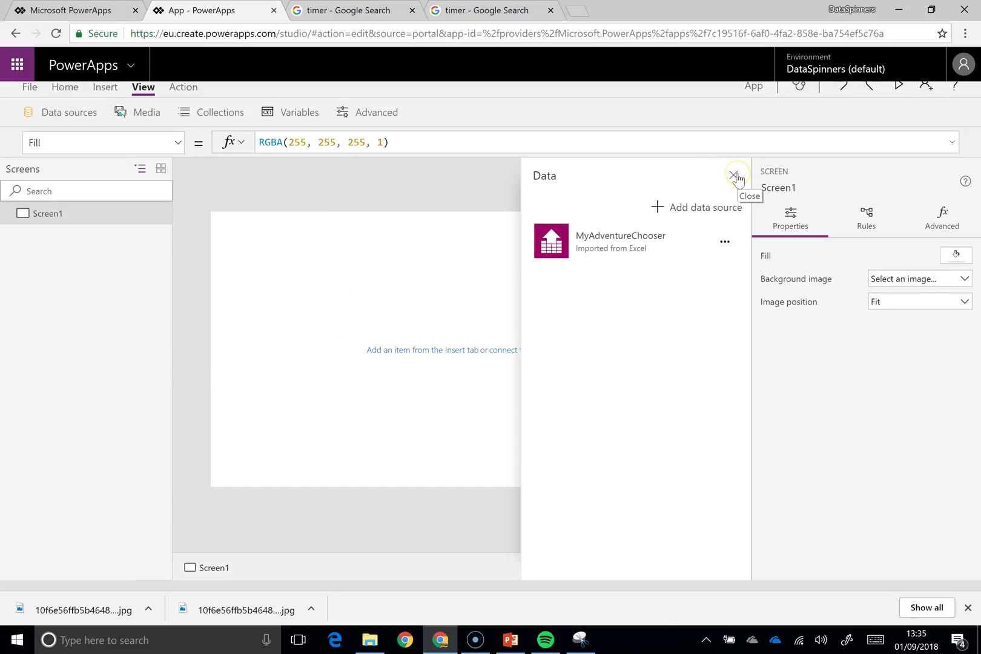
- Duplicate Screen1 and insert a data table on the duplicated screen
right_click(59, 216)
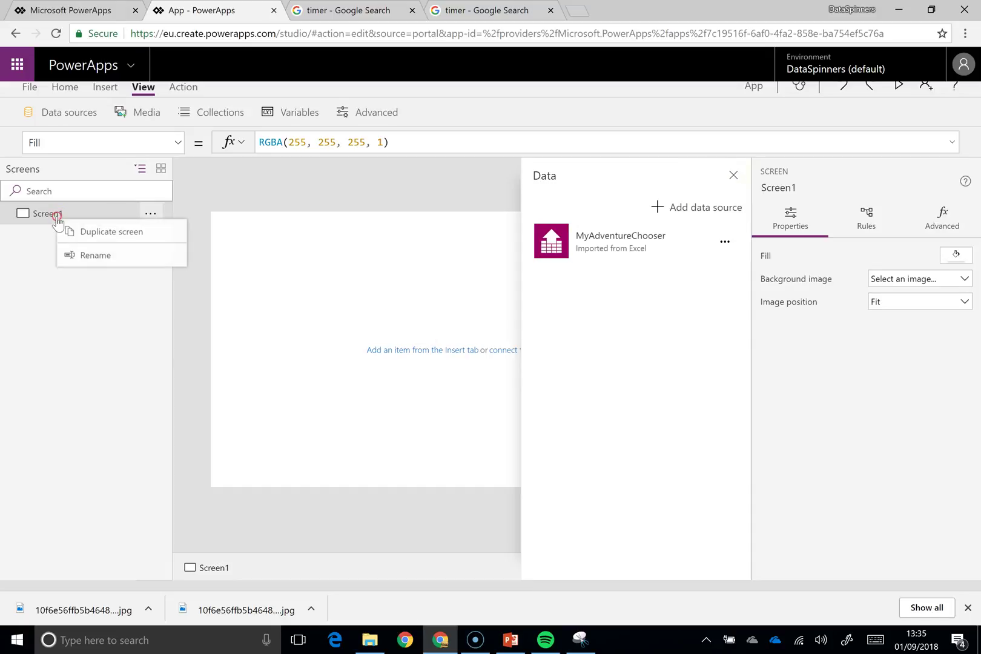
left_click(84, 236)
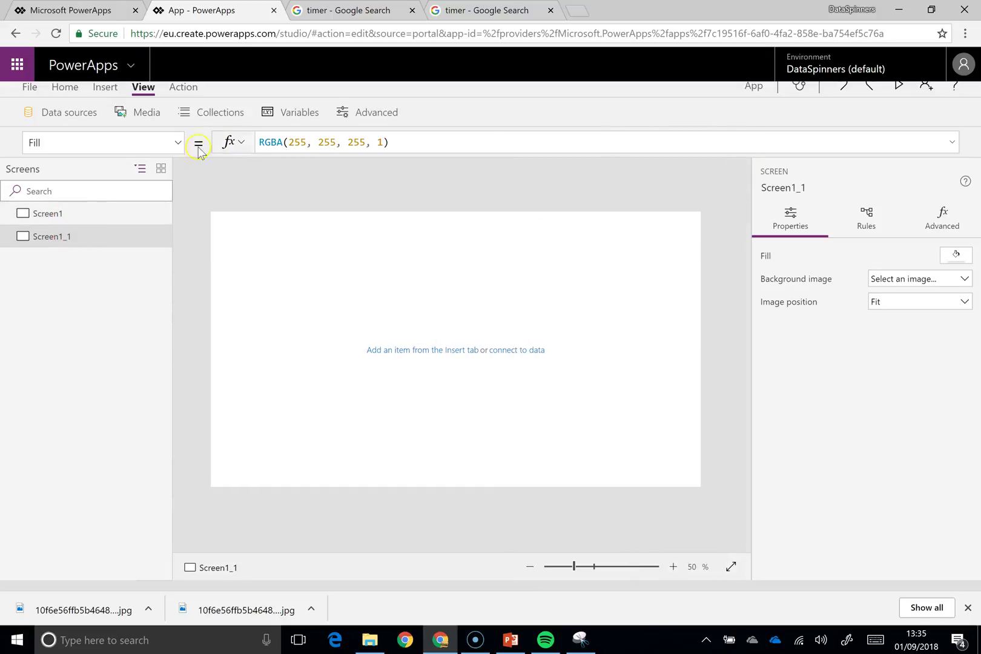
left_click(105, 88)
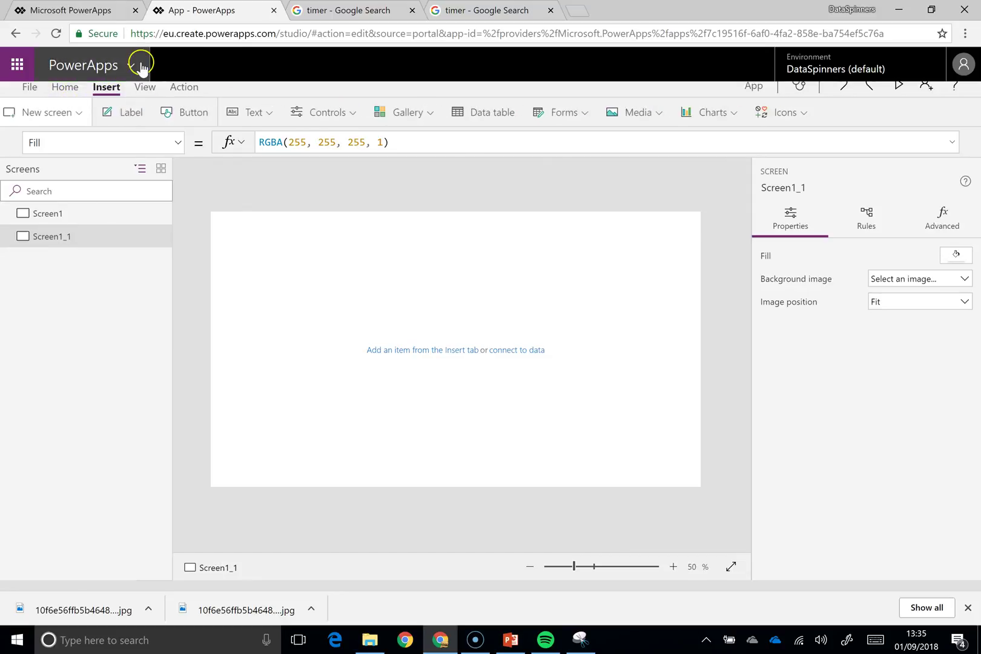
left_click(501, 140)
- Set MyAdventureChooser as the data source of the data table
left_click(82, 268)
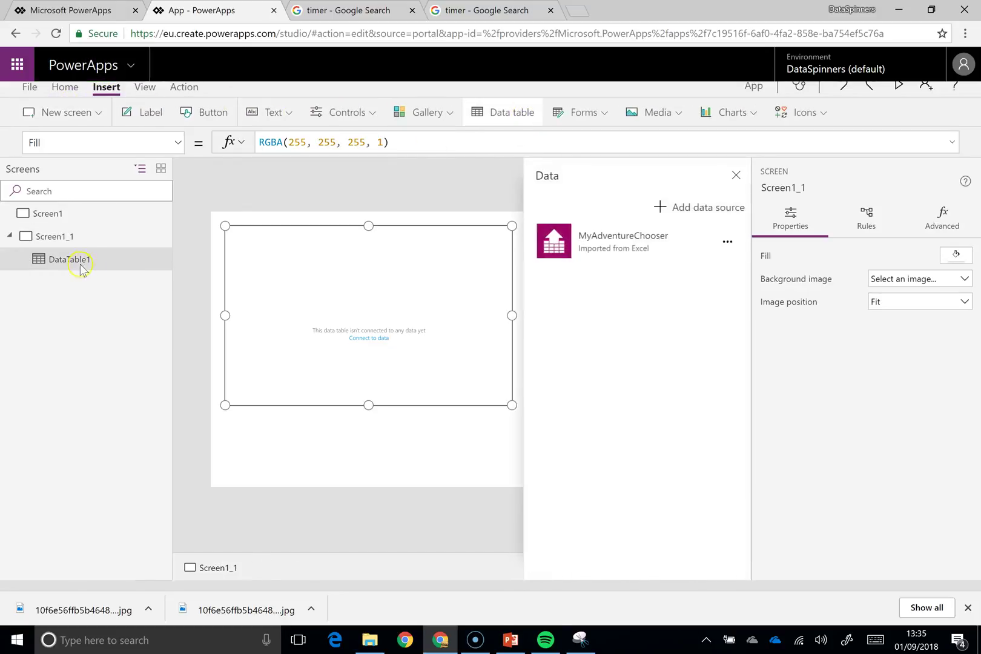
left_click(727, 228)
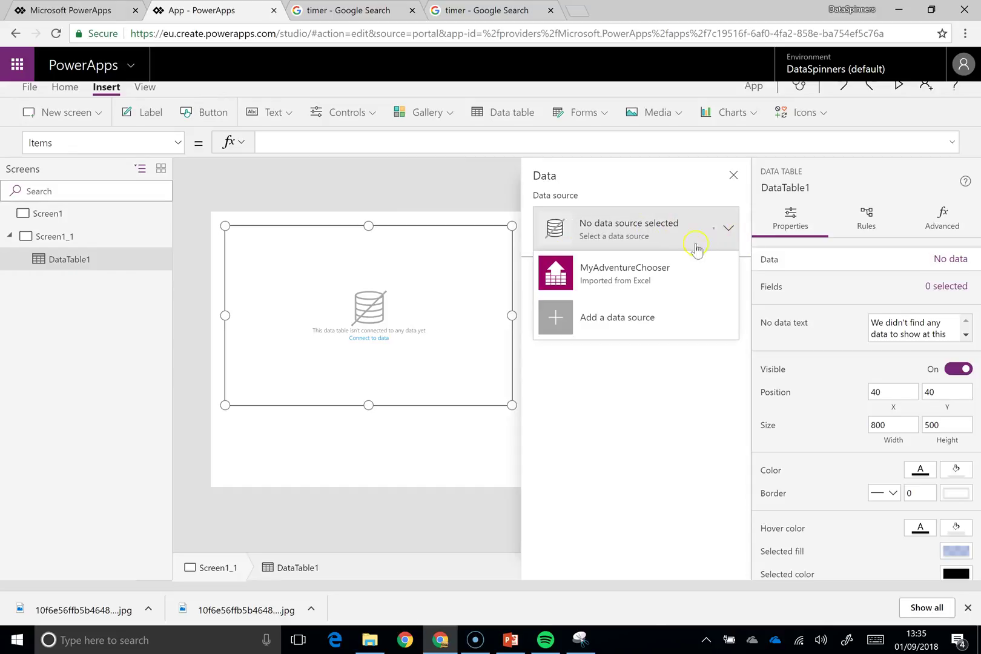
left_click(642, 284)
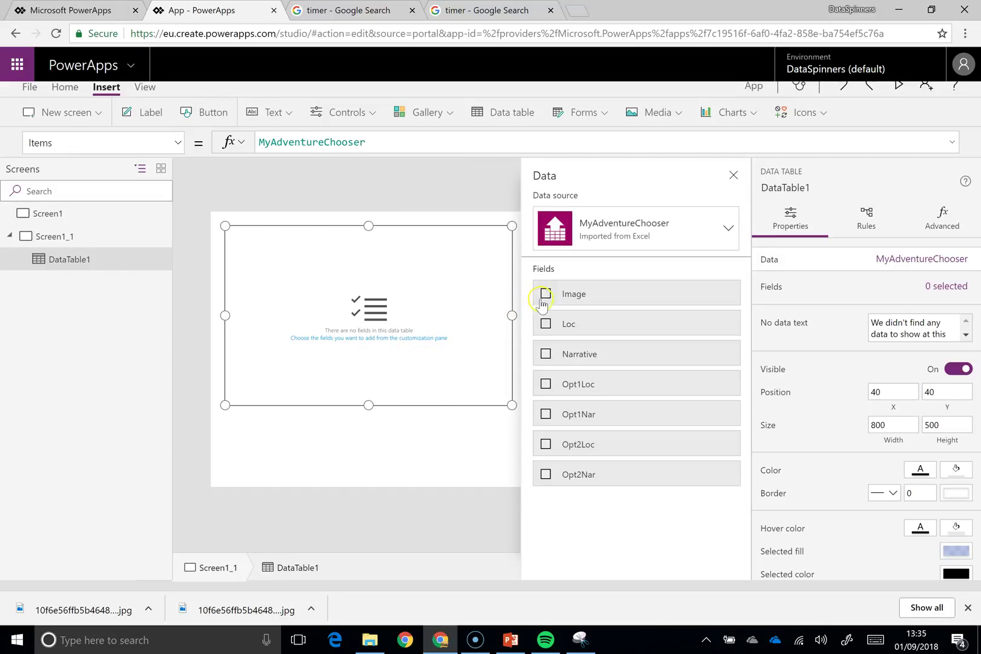
- Show the Loc, Narrative, Opt1Loc, Opt1Nar, Opt2Loc and Opt2Nar fields in the data table, leaving Image out
left_click(546, 294)
left_click(546, 324)
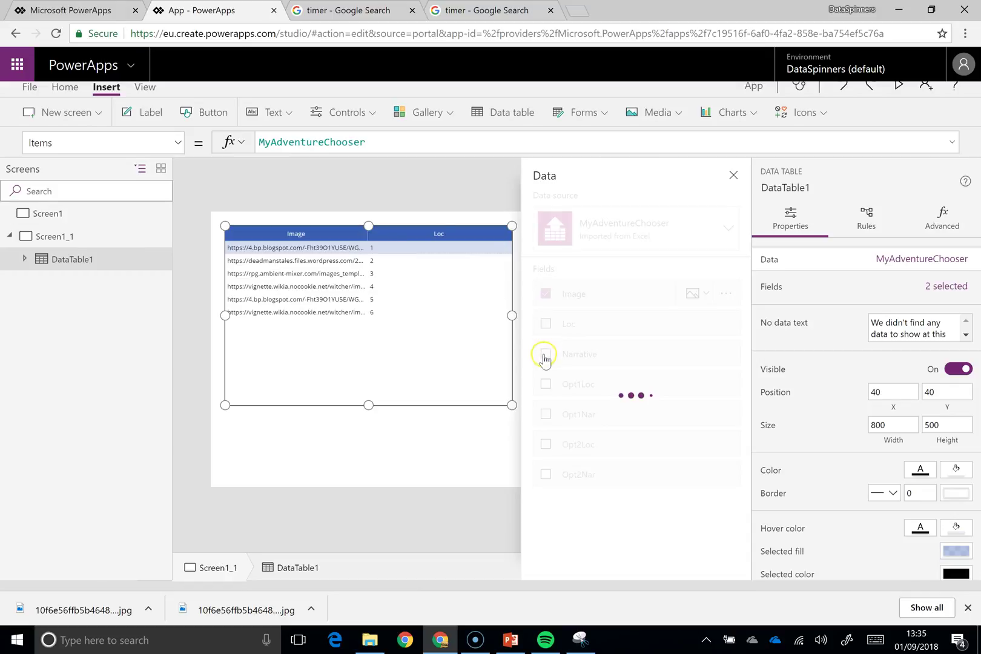
left_click(546, 354)
left_click(543, 381)
left_click(545, 294)
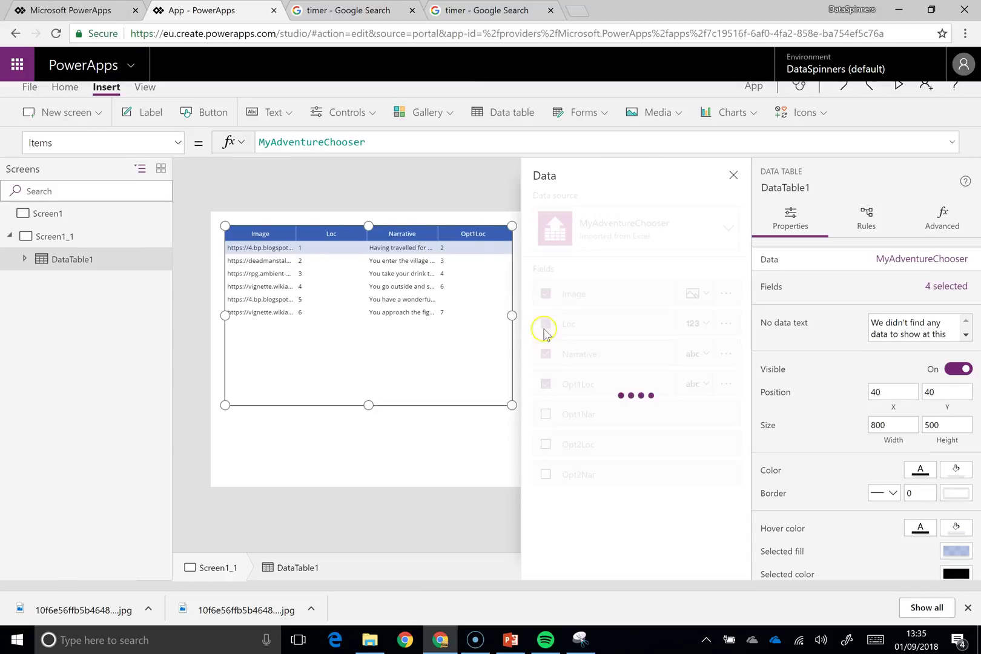
left_click(546, 414)
left_click(546, 444)
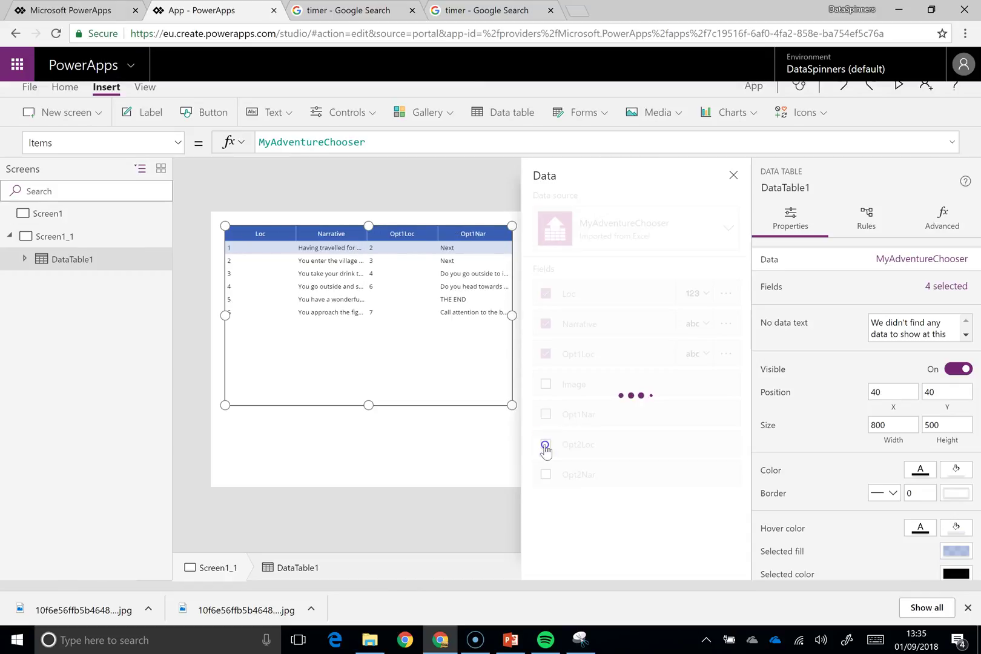
left_click(546, 484)
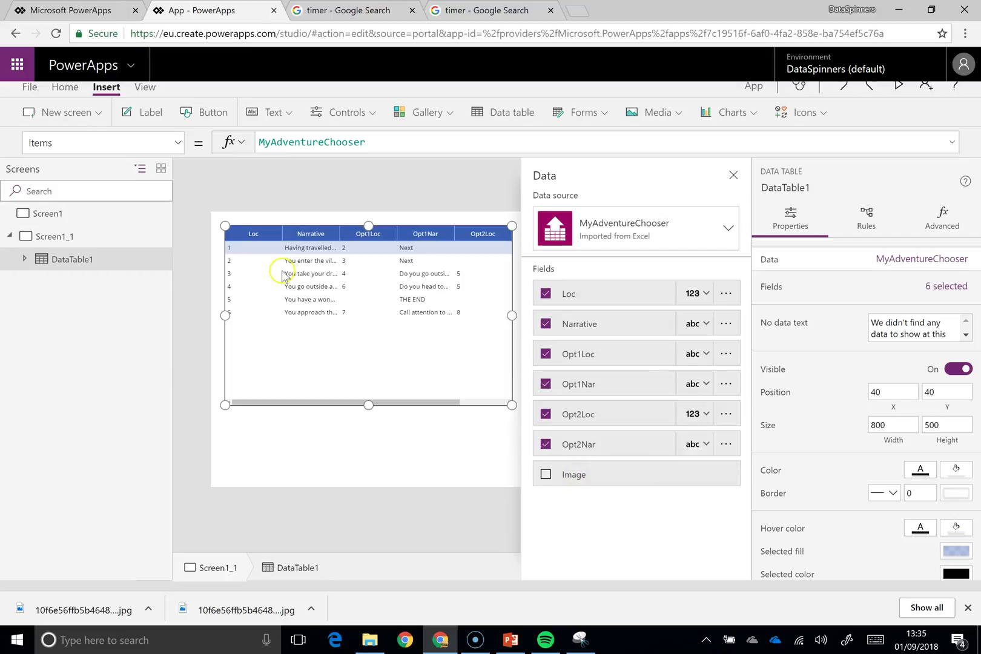
- Insert a label on Screen1, enlarge it to about 716 by 422 and place it near the middle of the screen
left_click(45, 220)
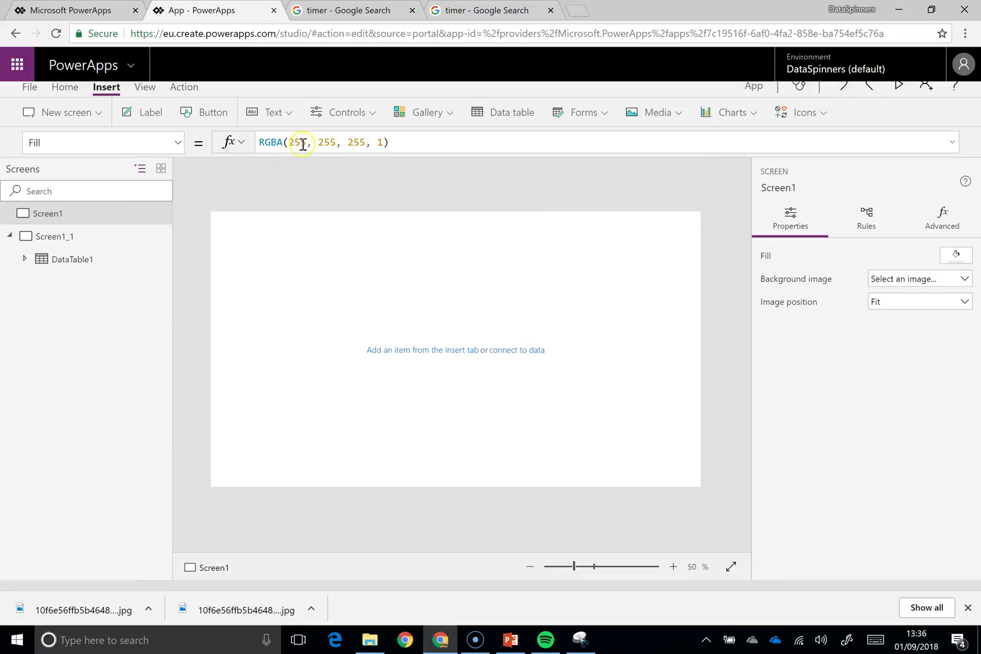
left_click(276, 112)
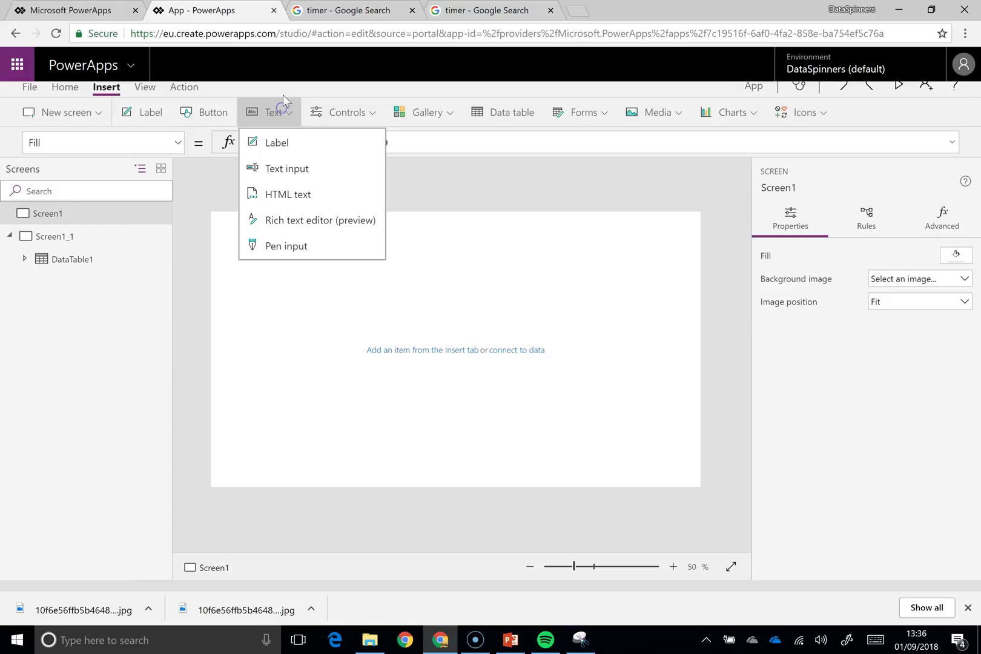
left_click(300, 146)
left_click_drag(259, 231, 564, 405)
left_click_drag(382, 250, 404, 268)
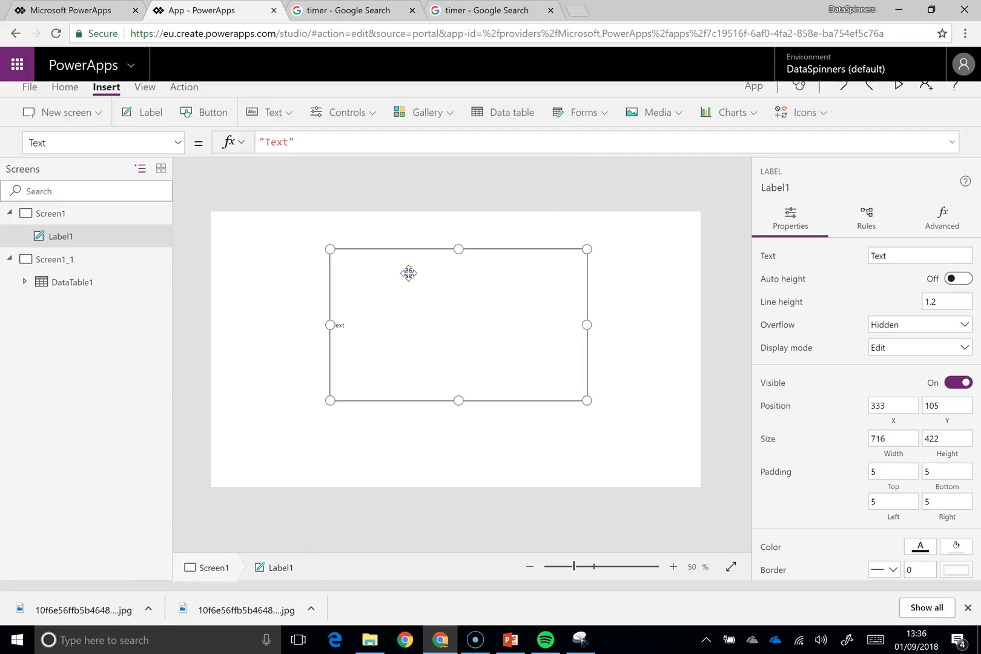
- Insert a button on Screen1 and set its text to StartGame
left_click(235, 246)
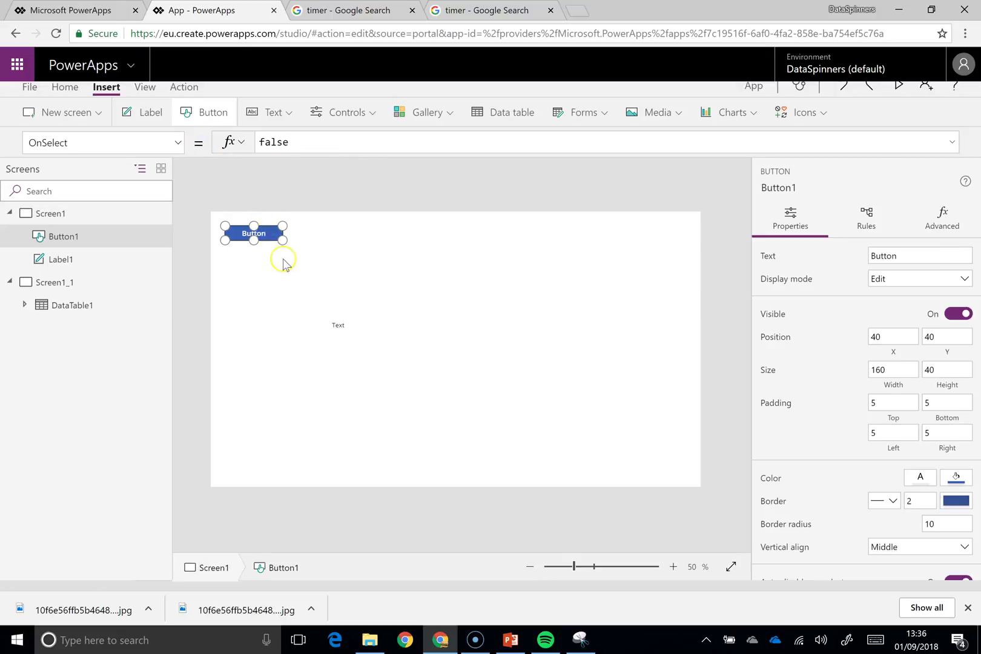
left_click(901, 257)
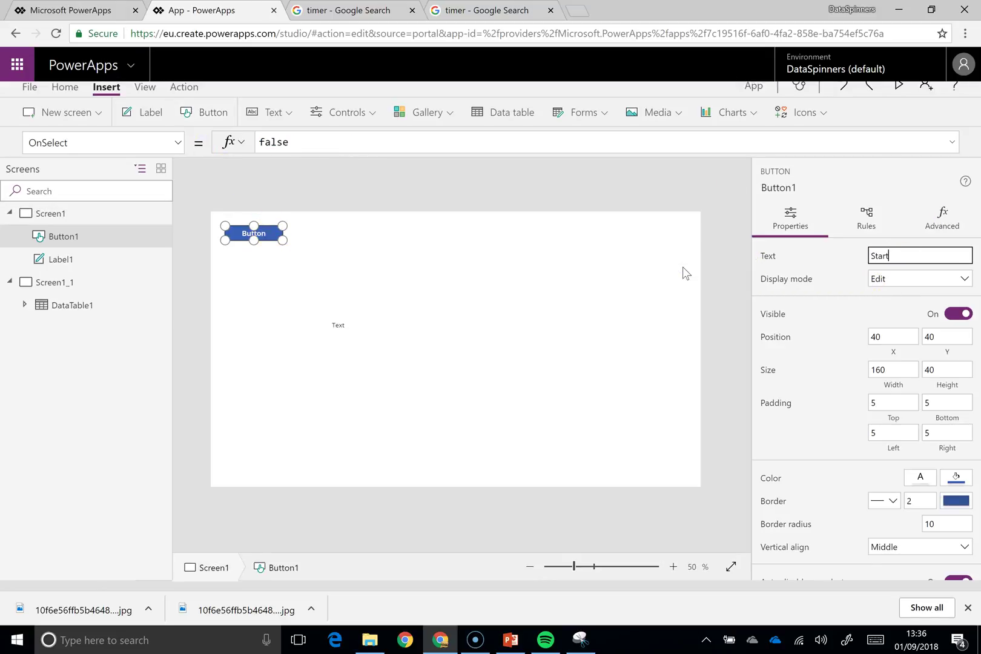
type("StartGame")
left_click(237, 294)
left_click(267, 260)
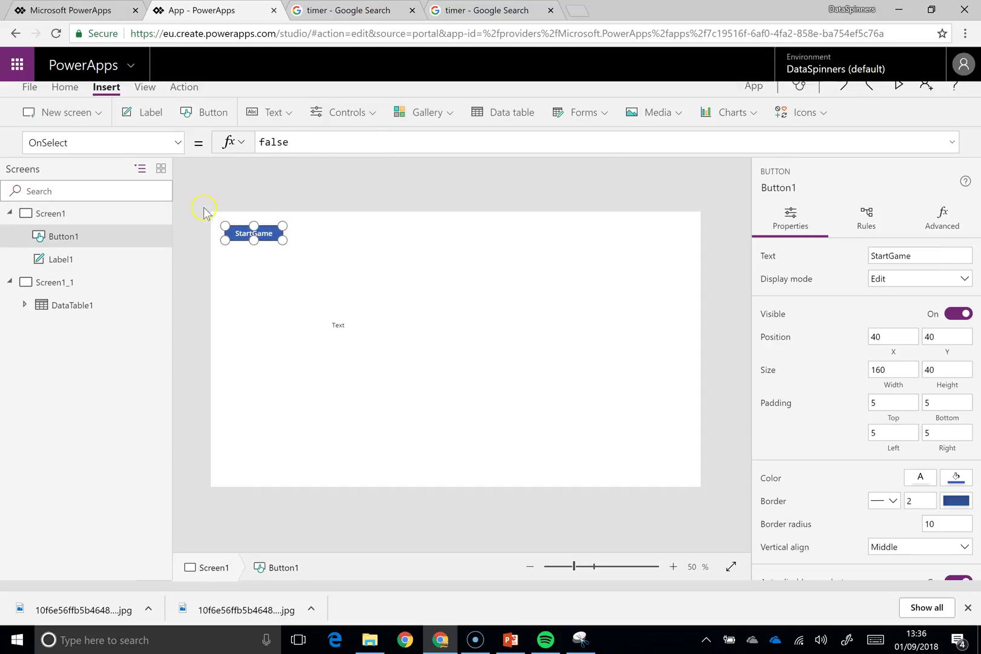
- Set the StartGame button's OnSelect formula to Set(GVLoc,1)
left_click_drag(290, 141, 181, 143)
type("set(")
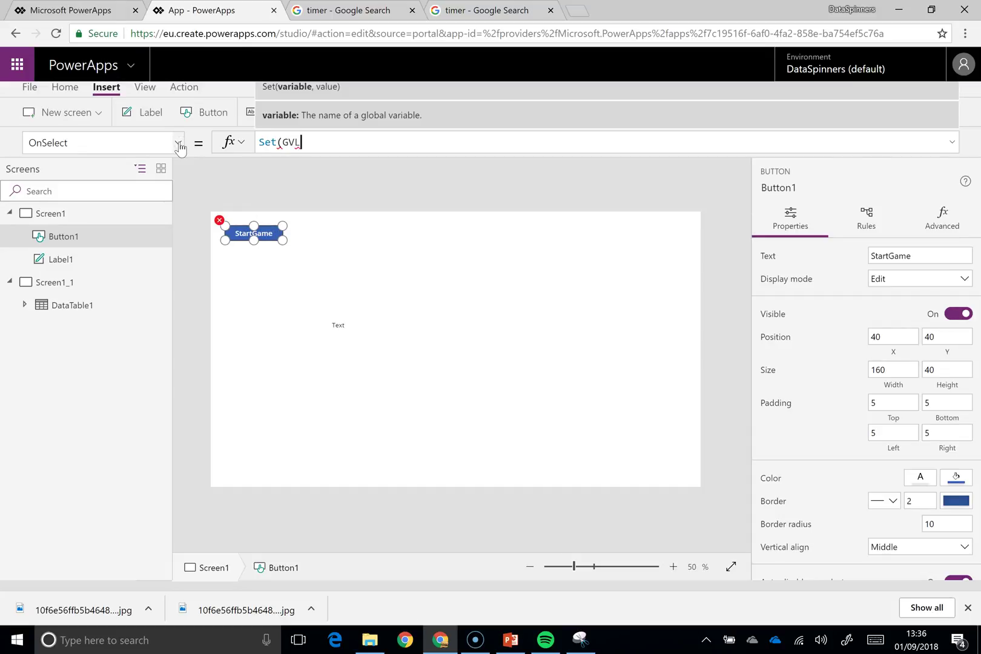
type("GVLoc,1")
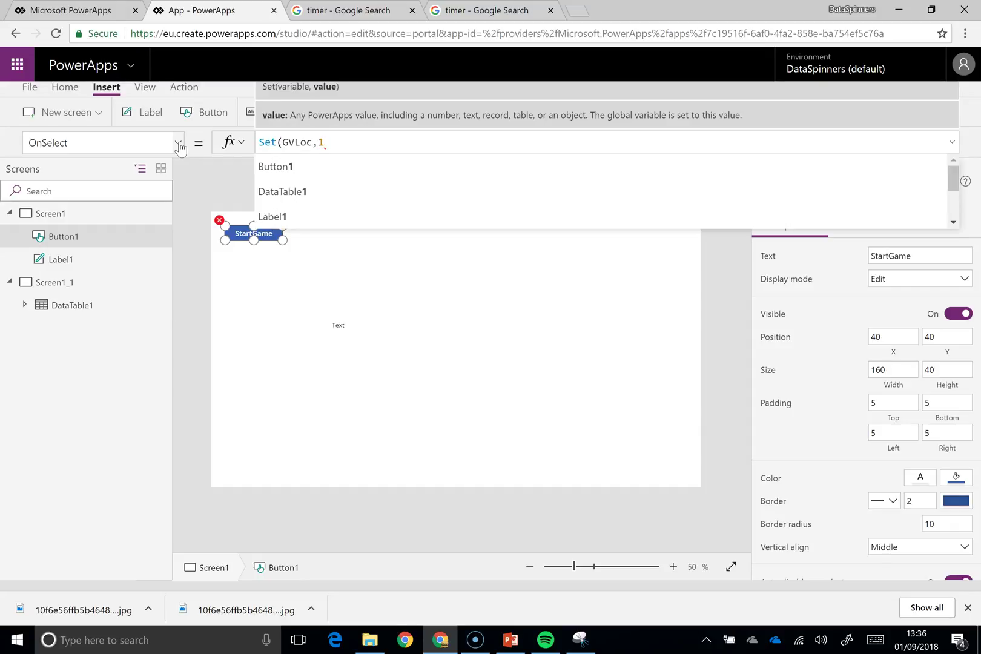
type(")")
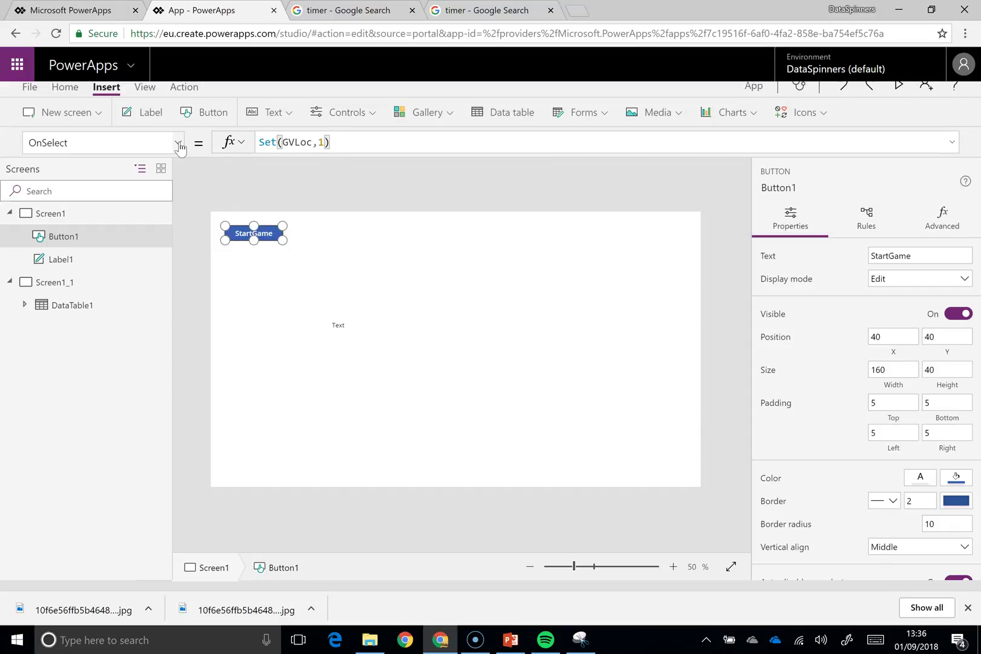
left_click(236, 310)
- Copy the whole OnSelect formula of the StartGame button
left_click(358, 321)
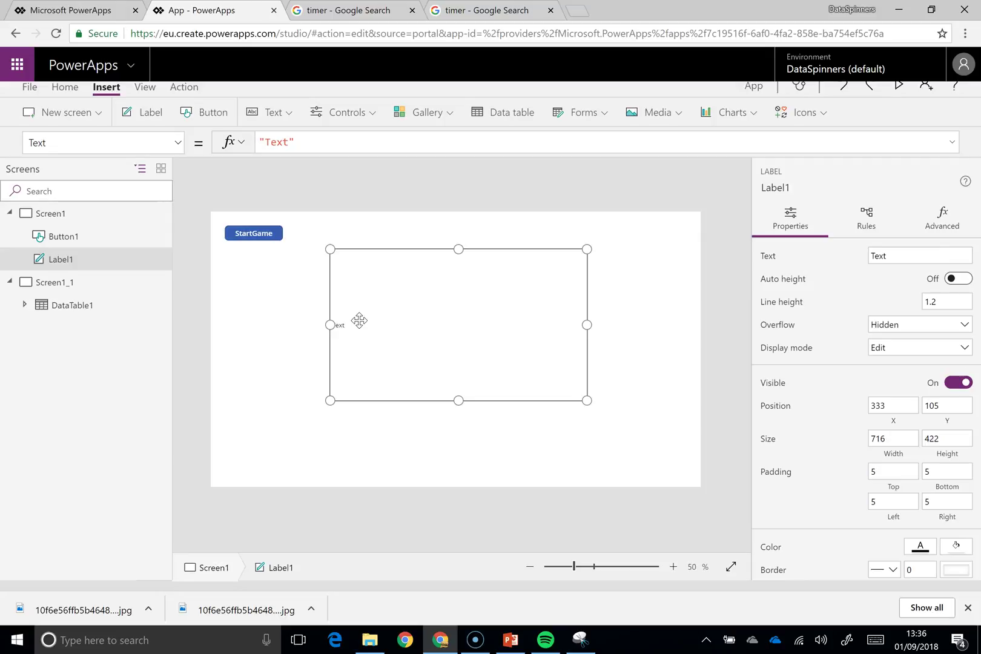
left_click(314, 139)
left_click(262, 234)
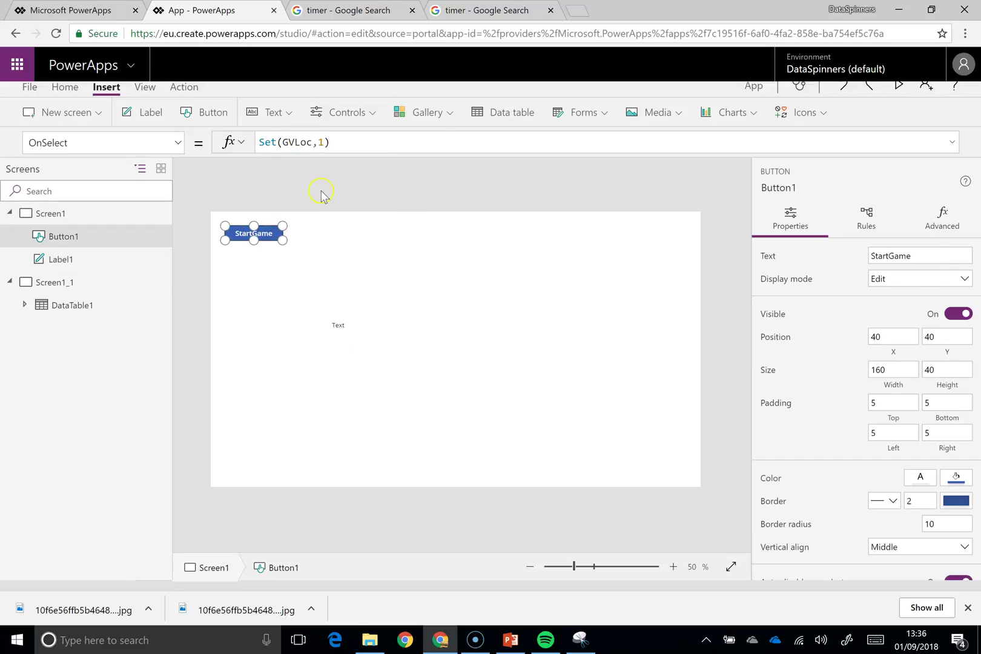
left_click_drag(350, 140, 259, 143)
key("ctrl+c")
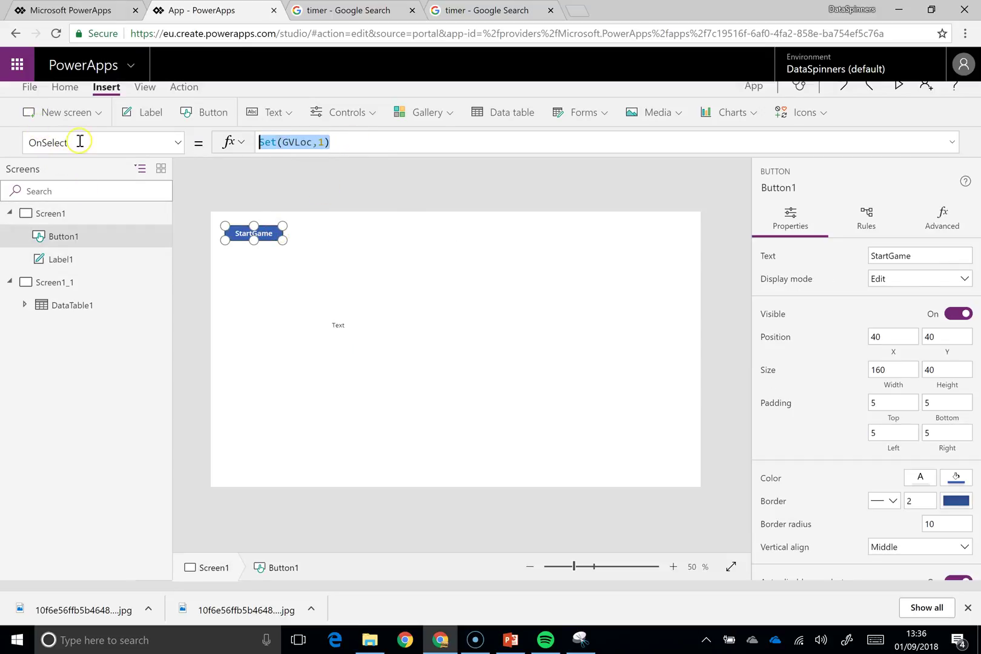
- Set Screen1's OnStart property to the copied formula Set(GVLoc,1)
left_click(94, 198)
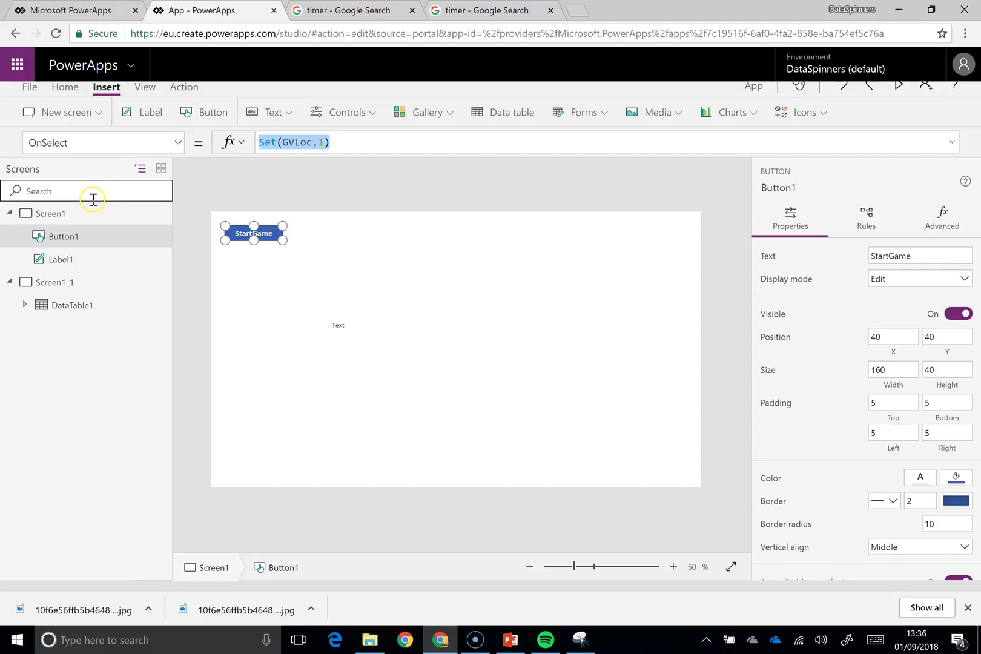
left_click(52, 214)
left_click(178, 145)
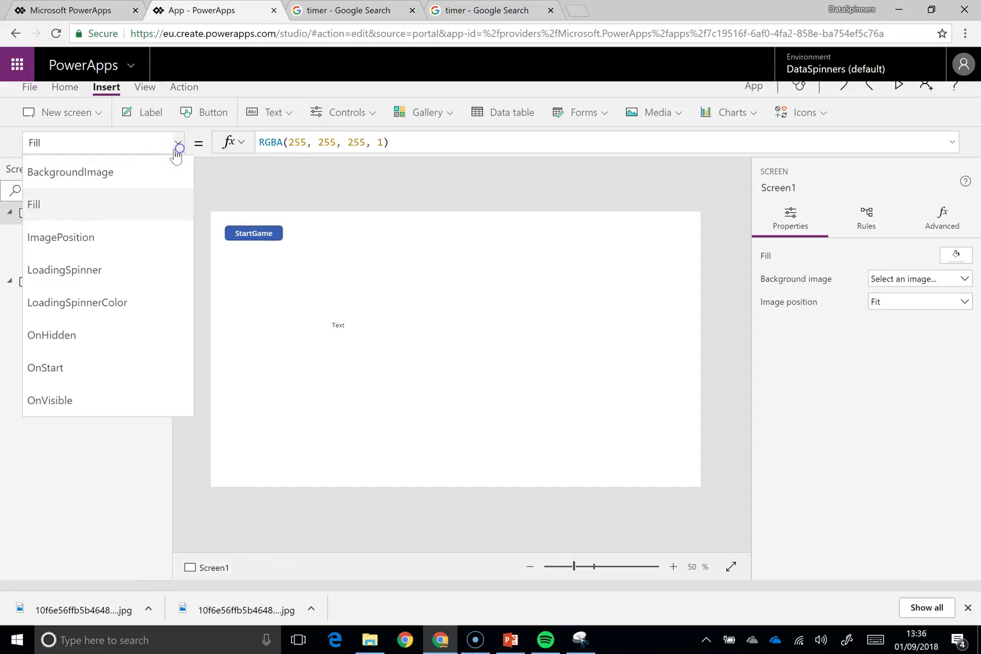
left_click(111, 141)
type("OnS")
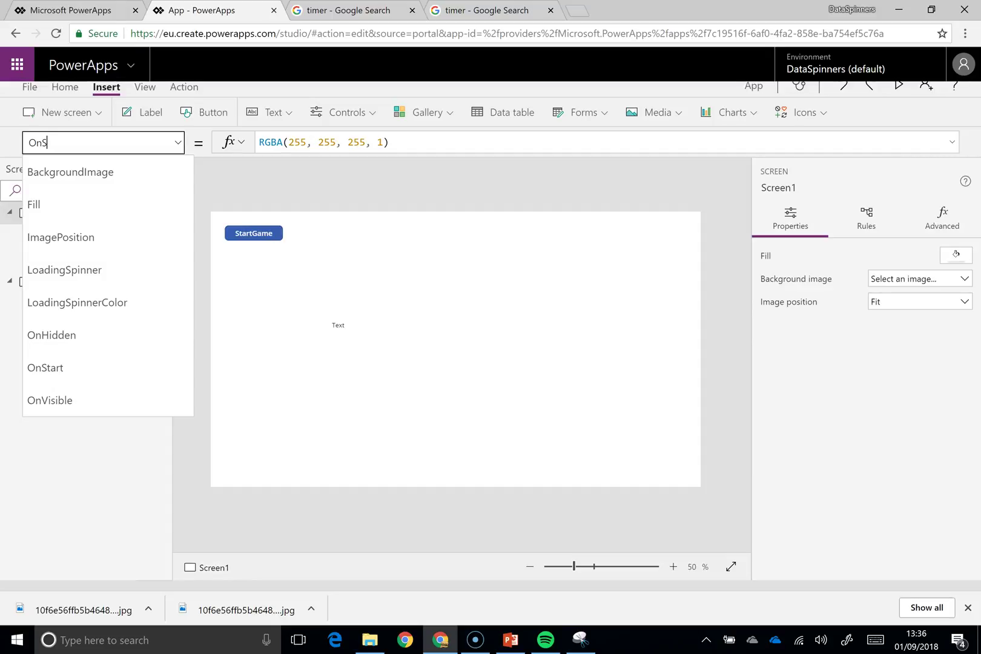
type("ta")
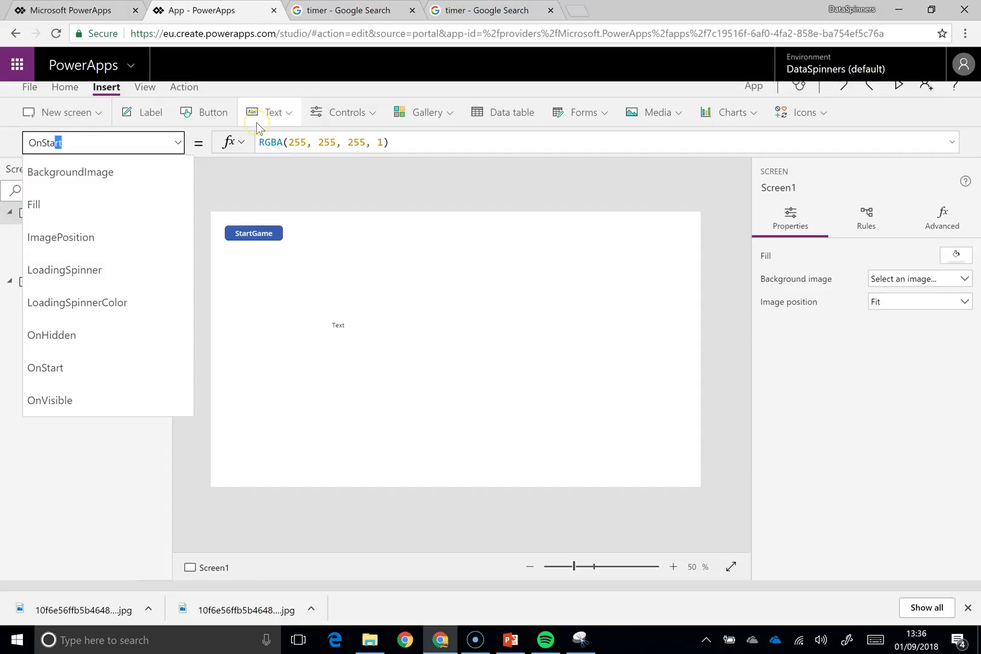
type("rtSet(GVLoc,1)")
key("BackSpace")
key("BackSpace")
key("BackSpace")
key("BackSpace")
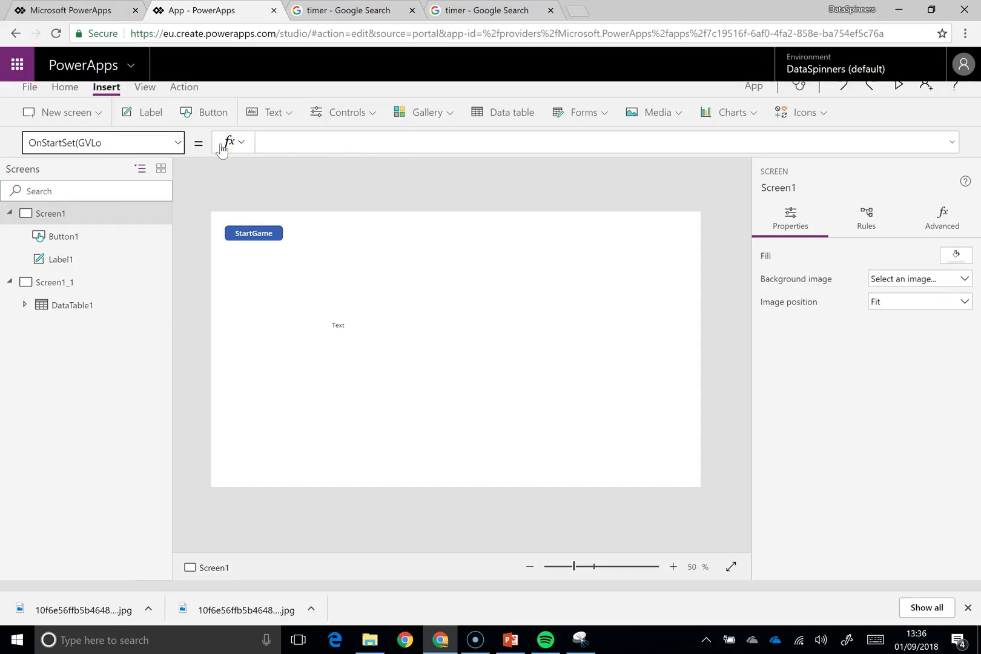
left_click(286, 139)
key("ctrl+v")
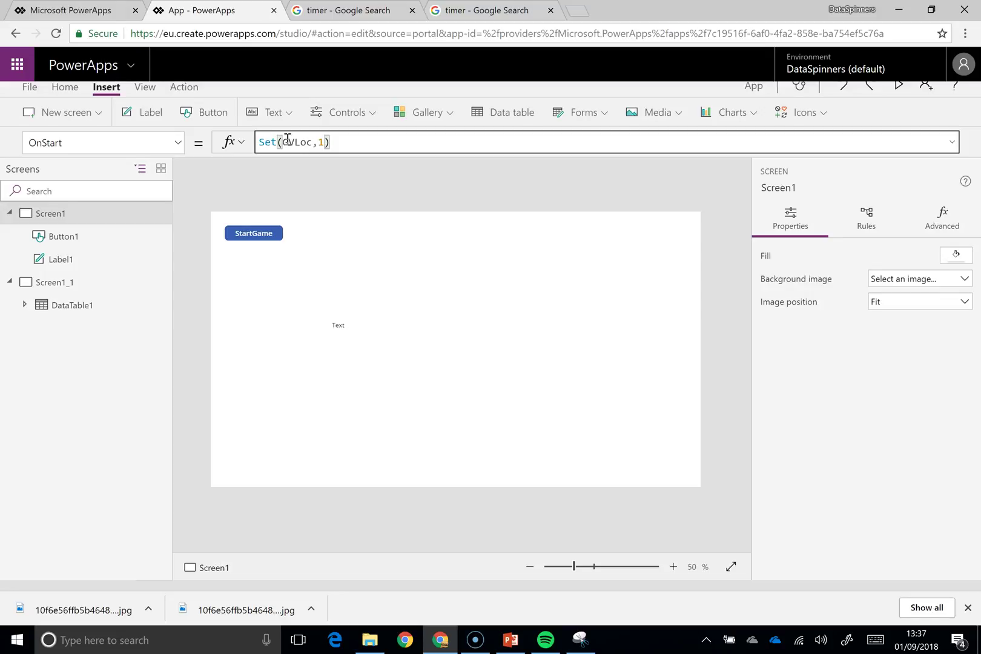
left_click(282, 289)
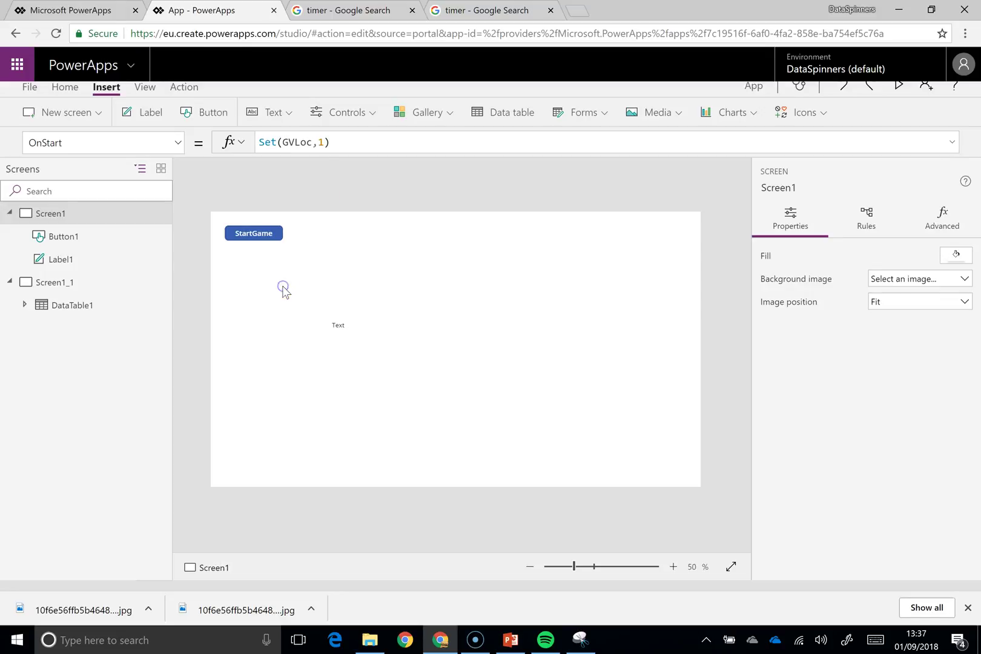
- Set the narrative label's Text formula to First(Filter(MyAdventureChooser,Loc=GVLoc)).Narrative
left_click(358, 328)
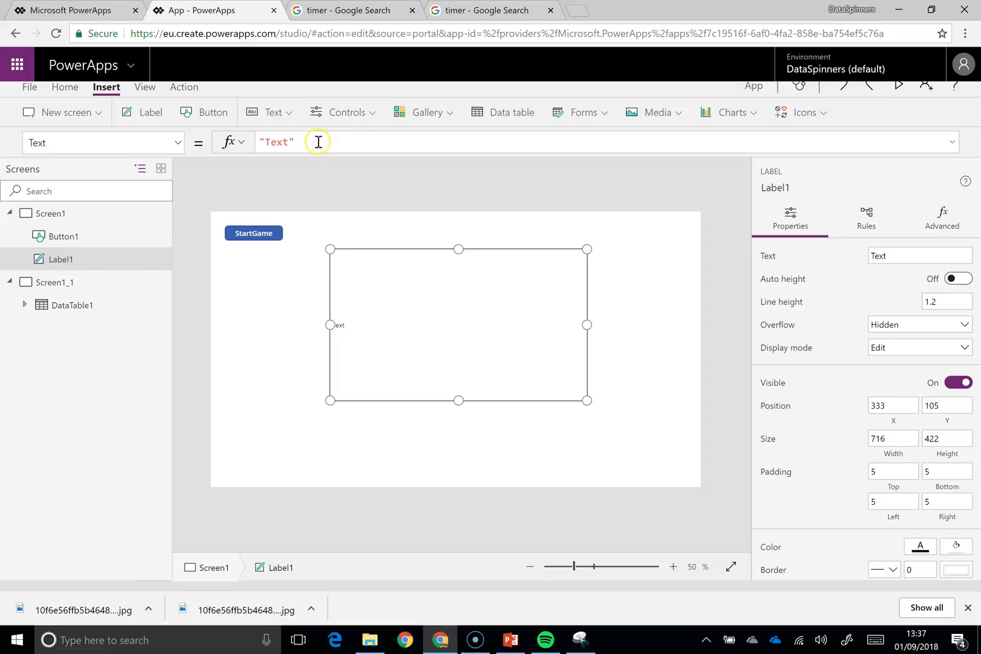
left_click_drag(317, 140, 262, 142)
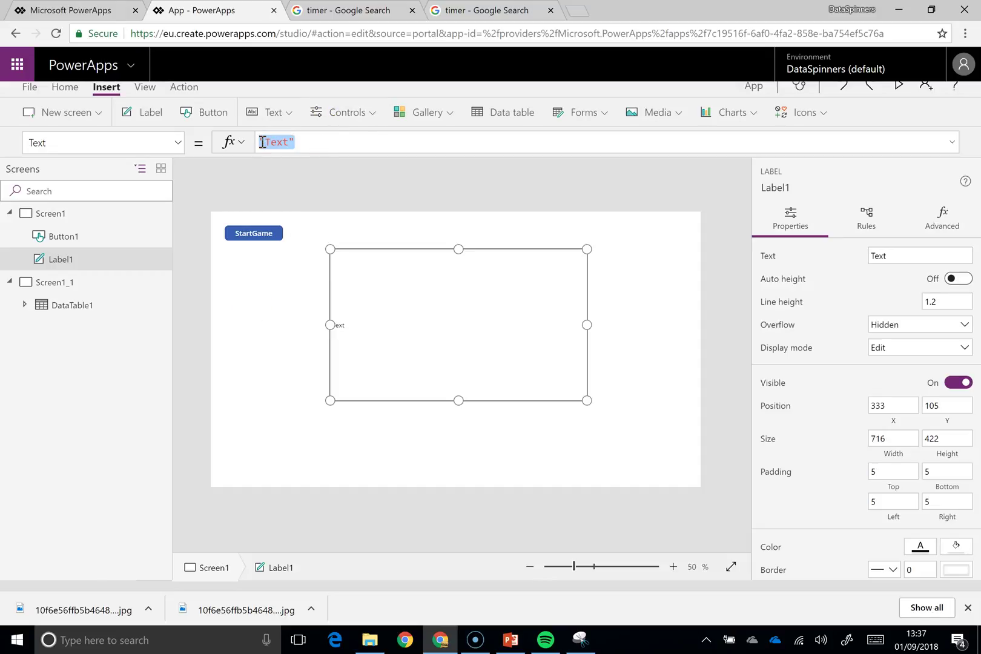
type("Tirst")
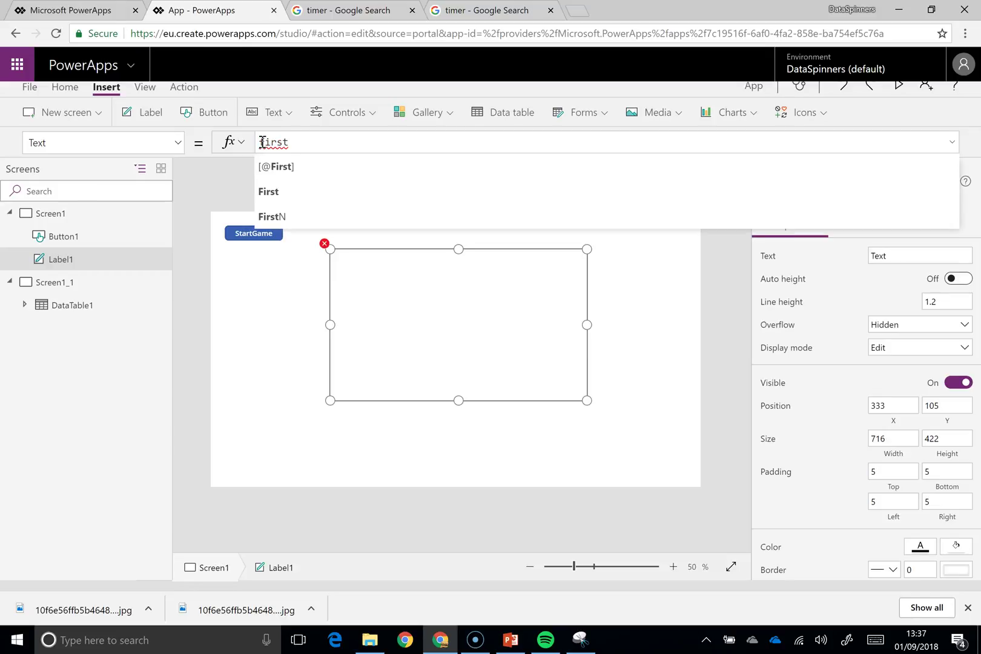
type("(filter")
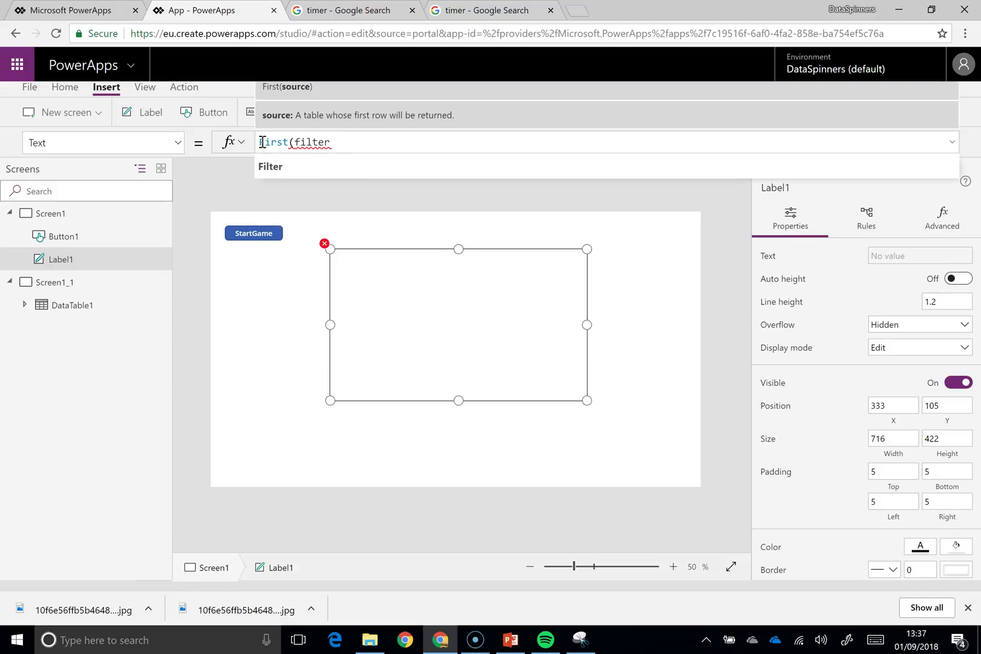
type("(")
left_click(298, 166)
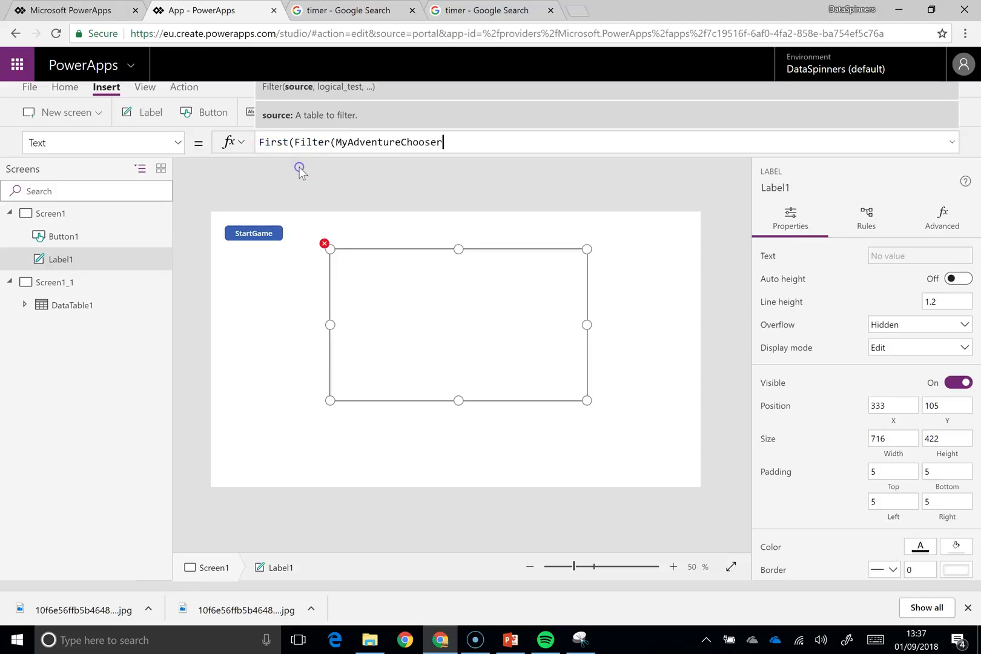
type(",")
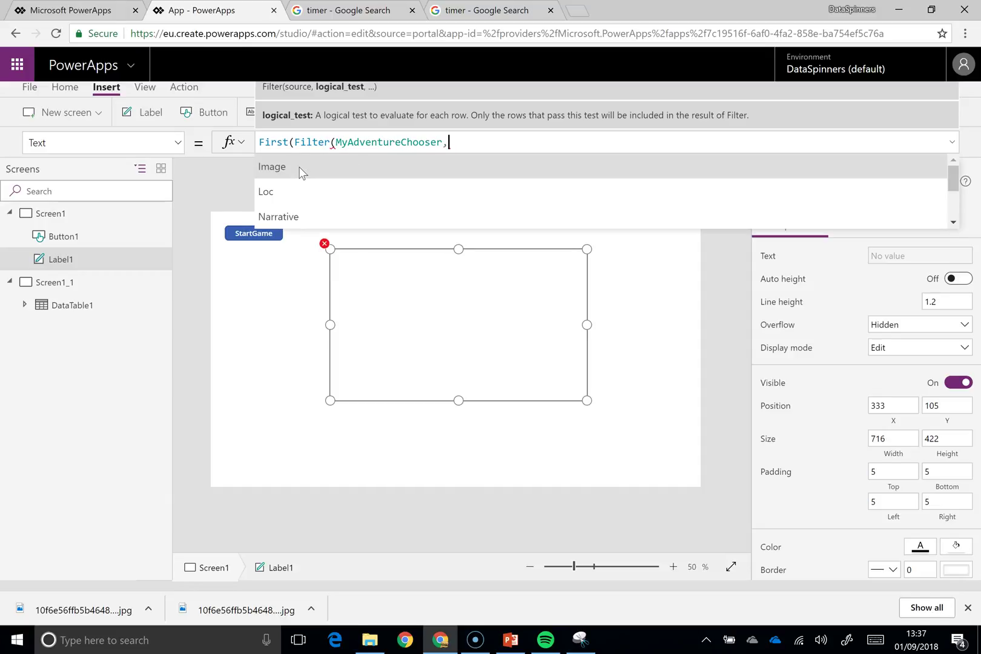
left_click(293, 192)
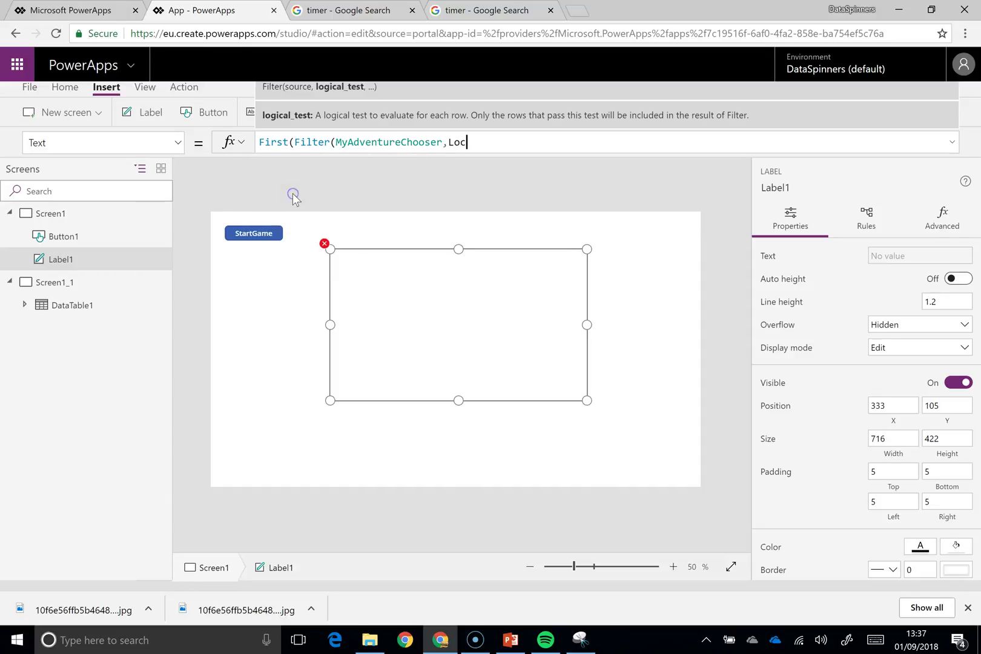
type("=gv")
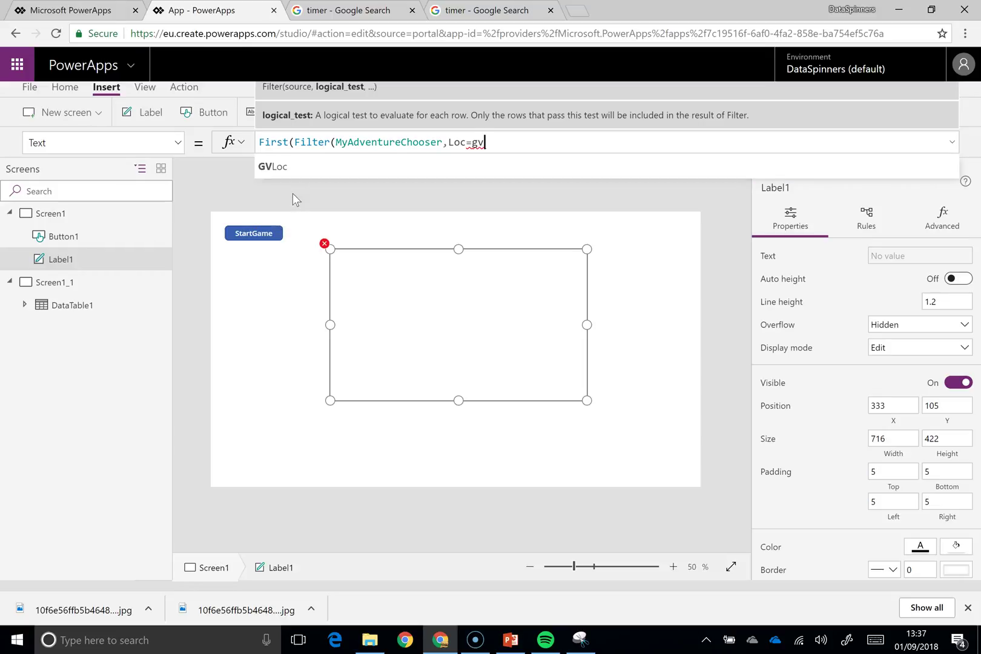
left_click(313, 165)
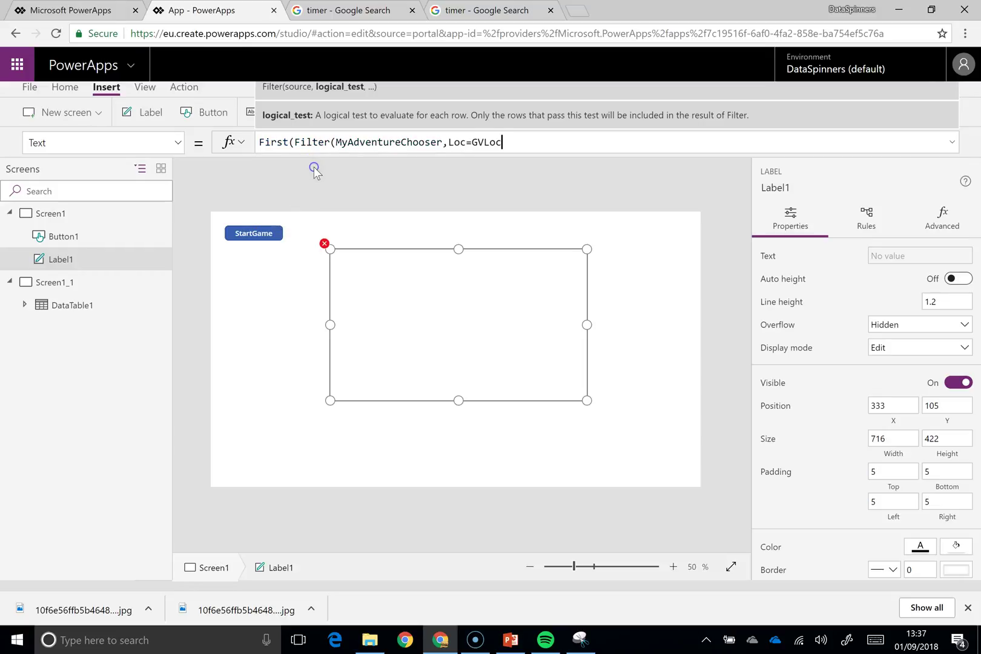
type(")")
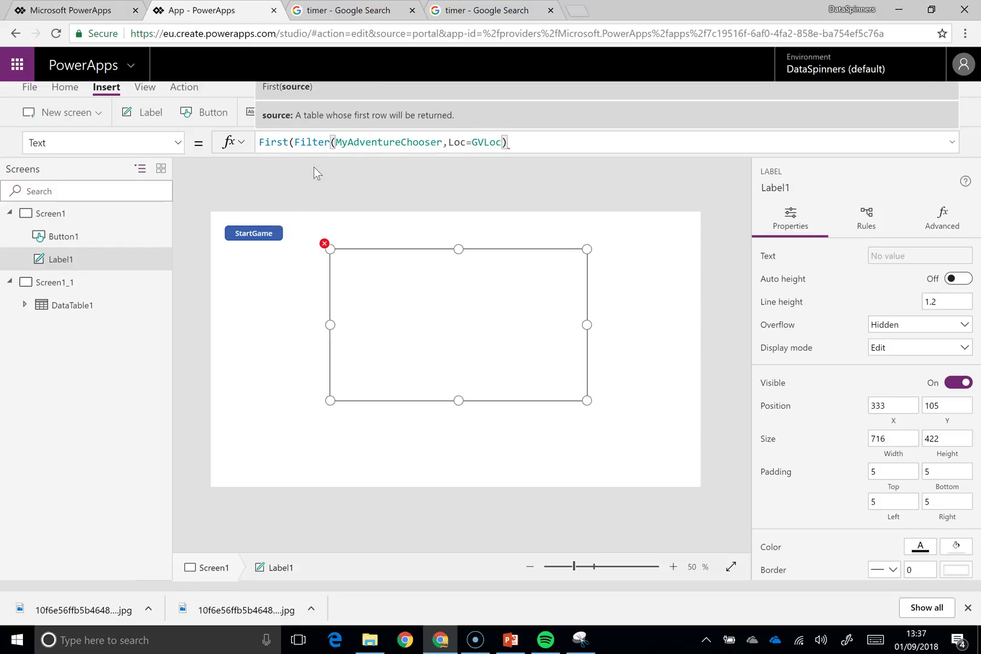
type(")")
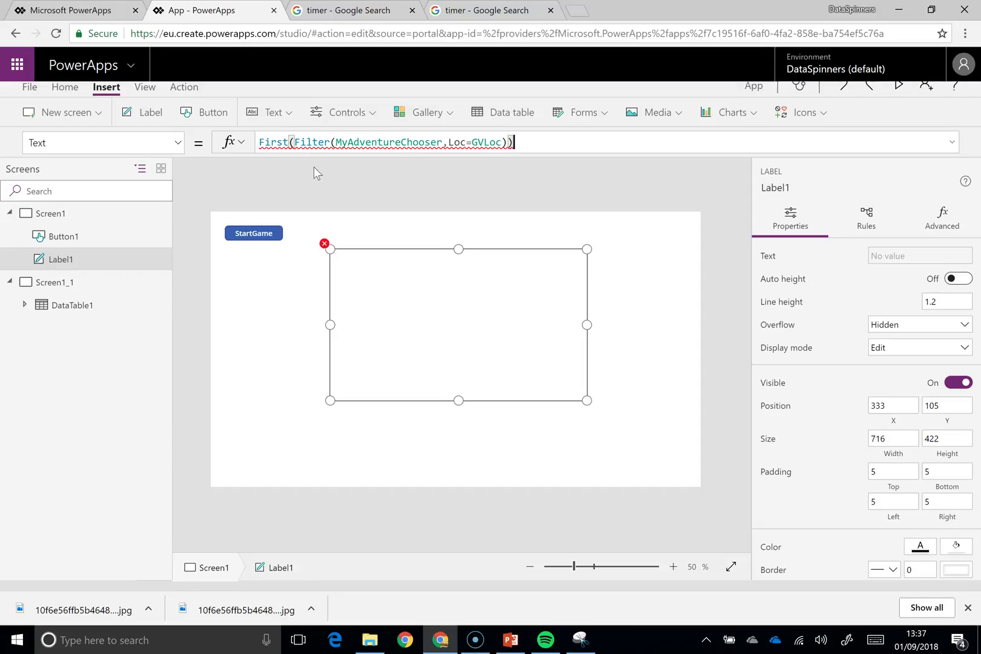
key("BackSpace")
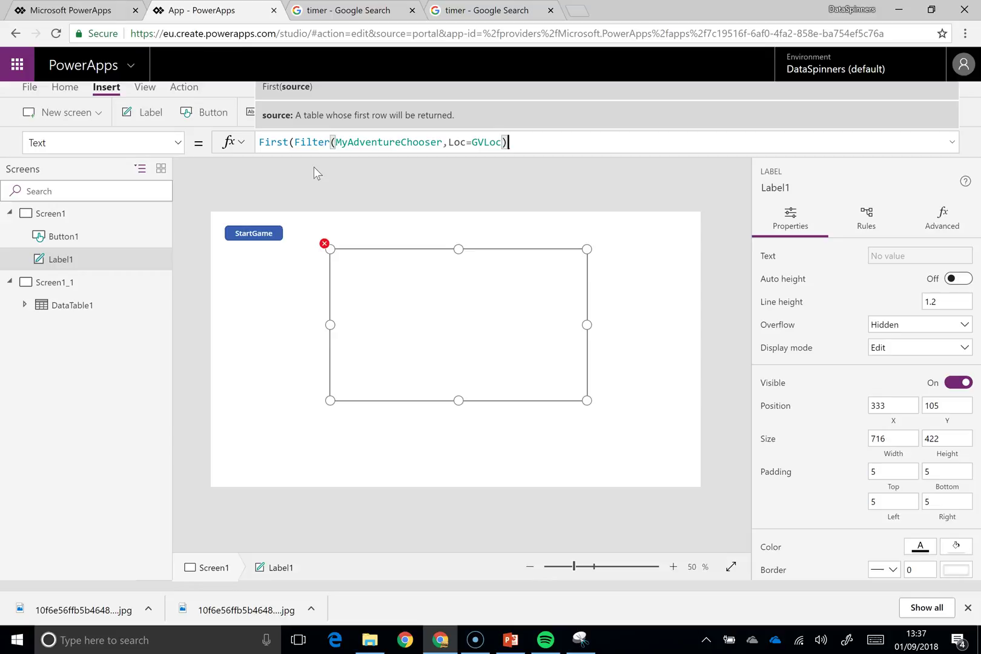
type(").")
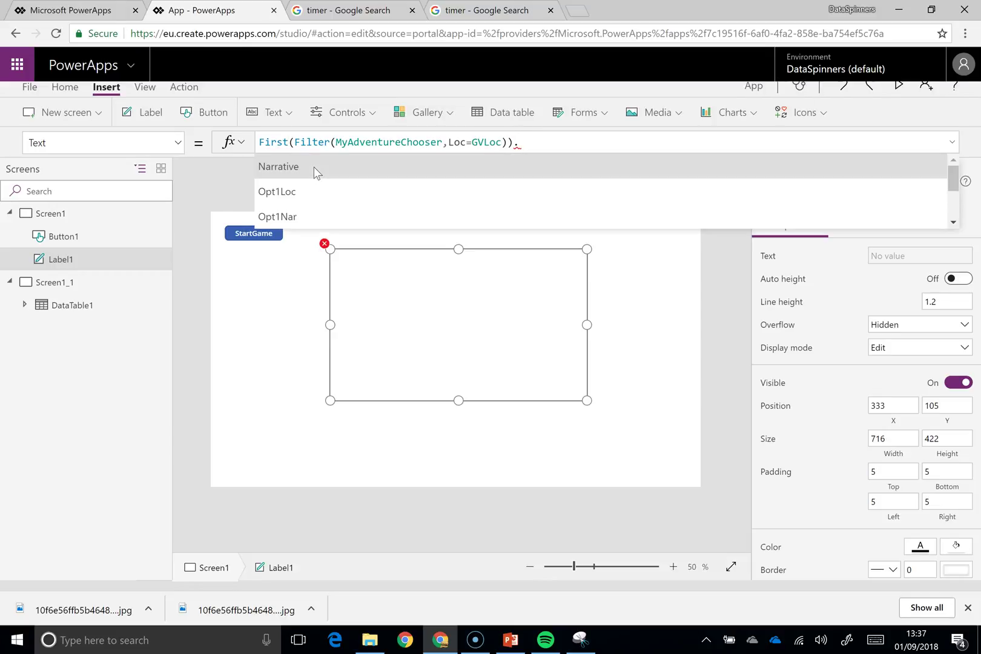
left_click(313, 166)
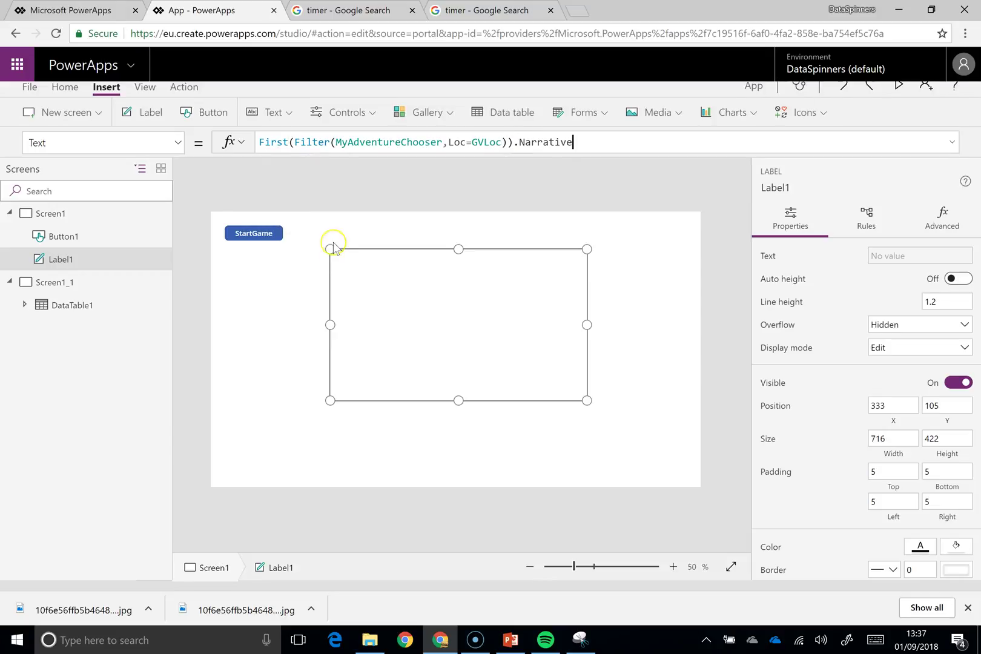
left_click(263, 304)
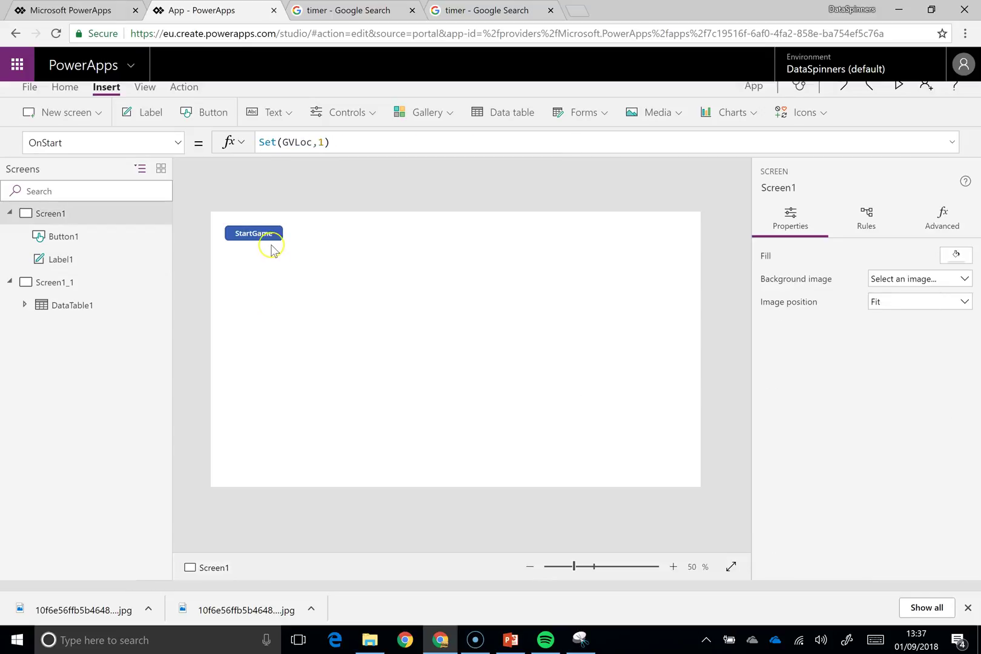
- Preview the app and start the game to check the narrative label, then return to editing
left_click(899, 90)
left_click(129, 98)
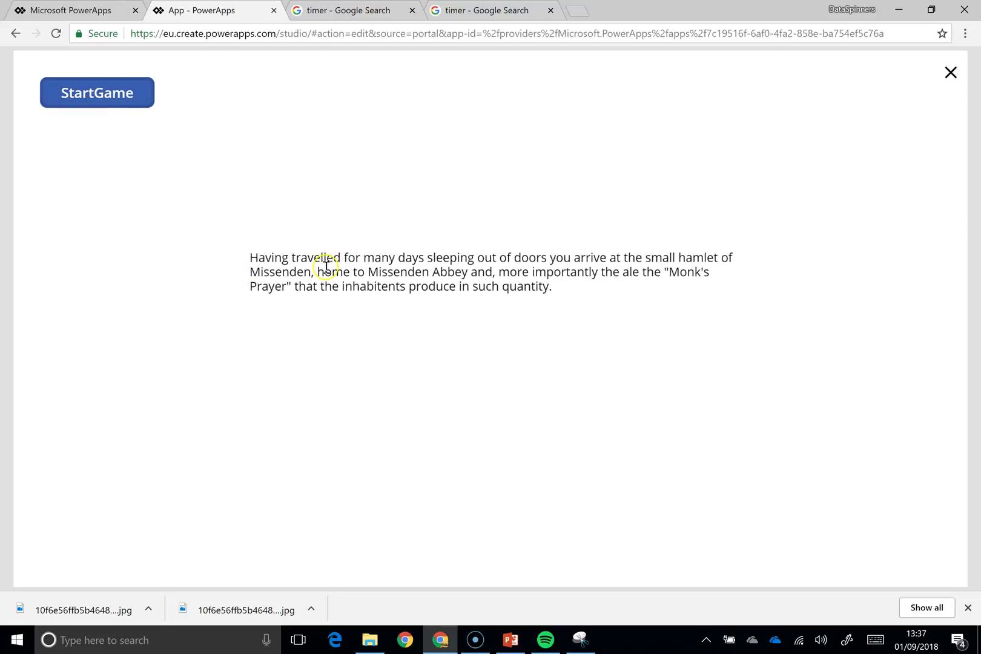
left_click(950, 73)
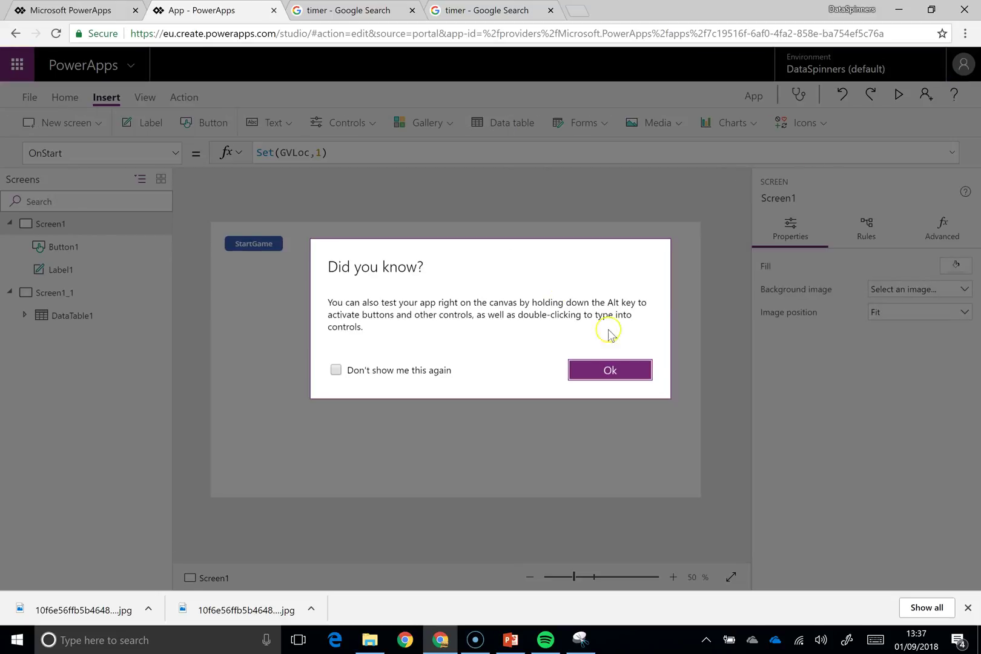
left_click(609, 370)
- Set the narrative label's font Size property to 30
left_click(442, 344)
left_click(75, 151)
type("Siz")
key("Return")
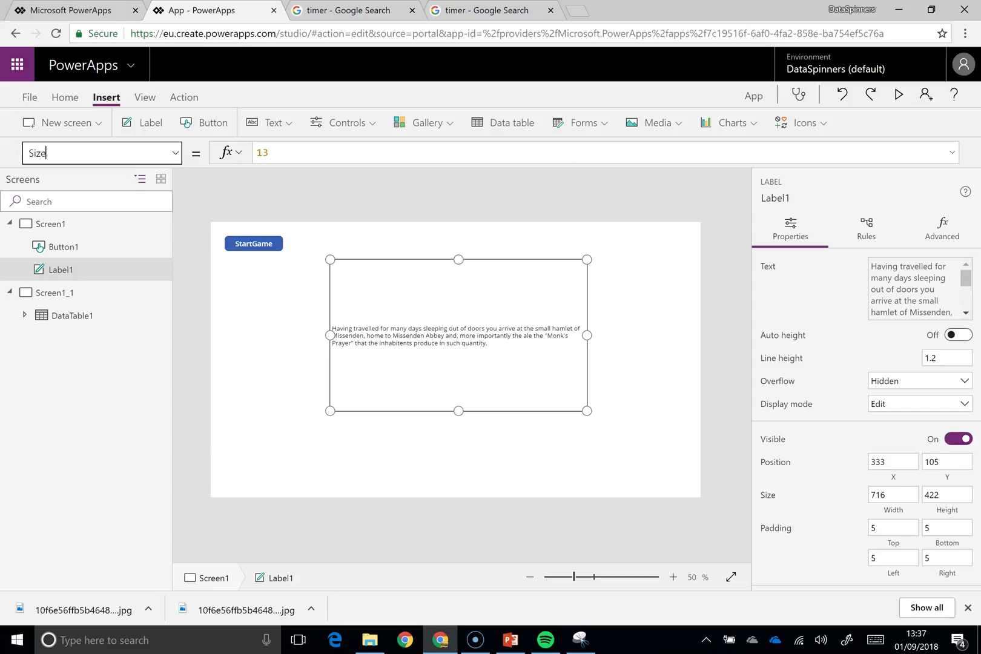
key("Tab")
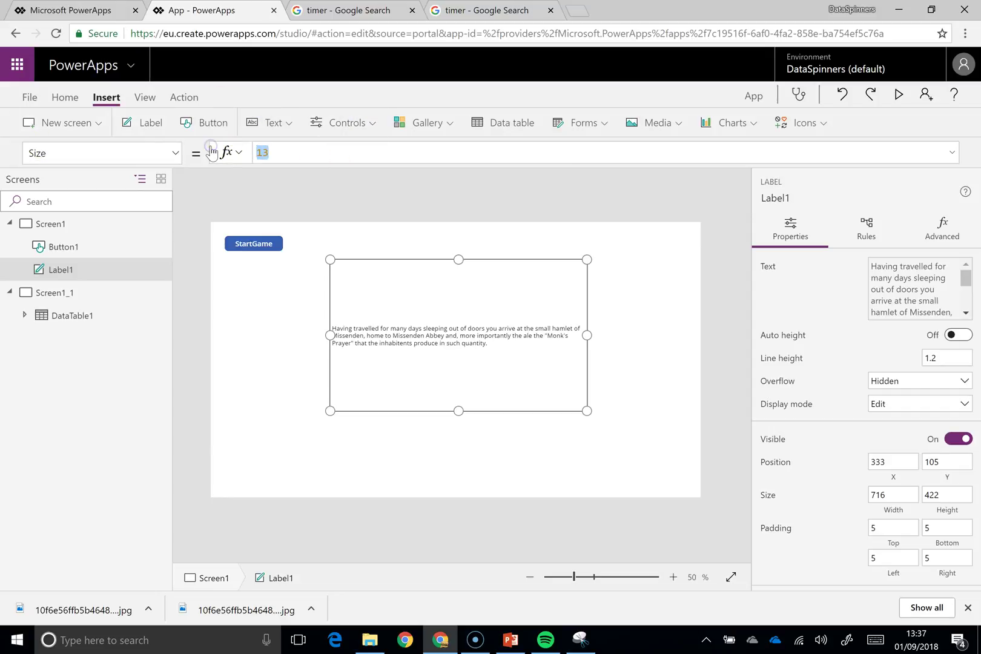
type("30")
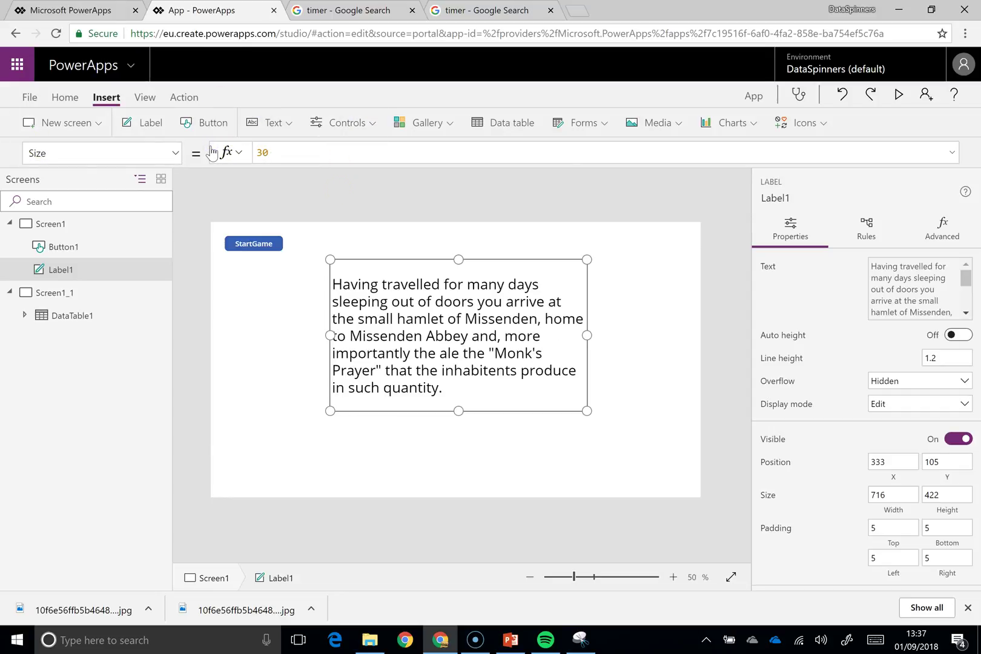
- Move the narrative label down and left on Screen1, to about X 117, Y 147
left_click_drag(402, 284, 323, 299)
left_click(653, 313)
left_click(410, 350)
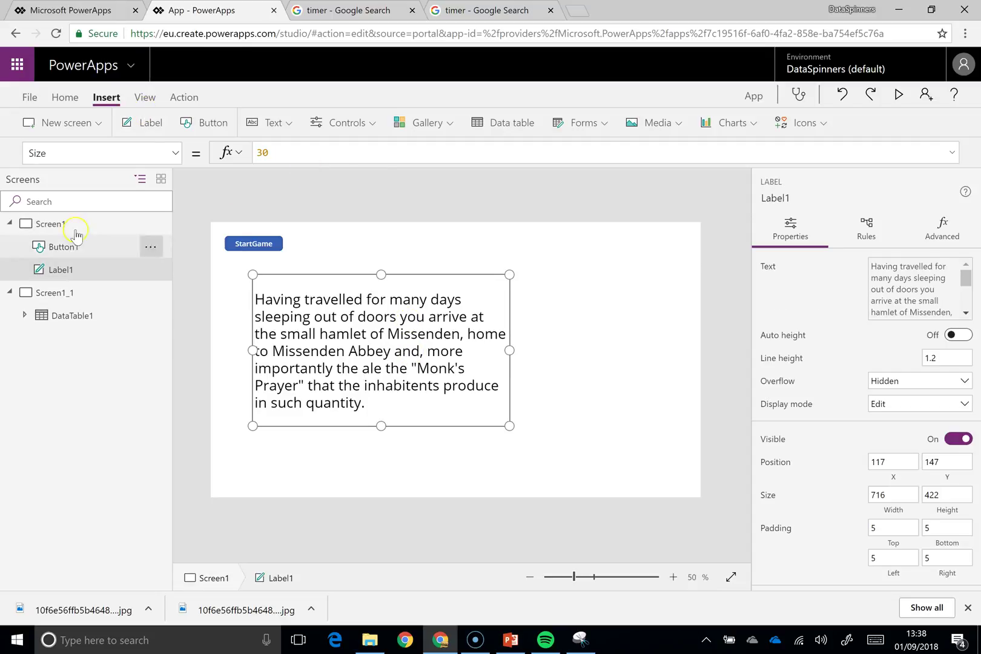
- Copy the whole Text formula of the narrative label
left_click(99, 155)
type("Text")
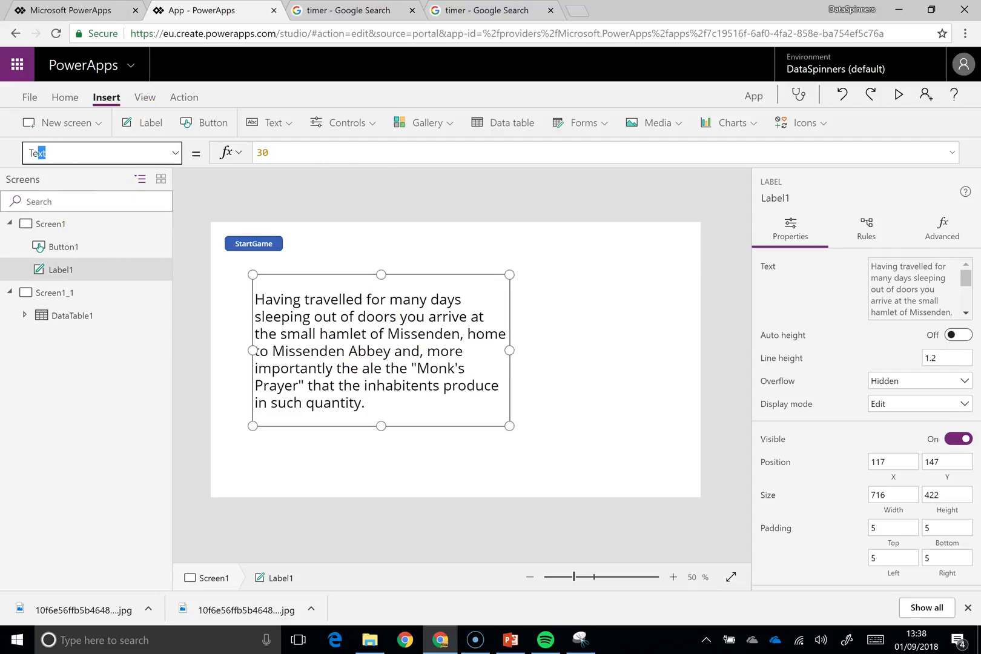
key("Return")
left_click(447, 152)
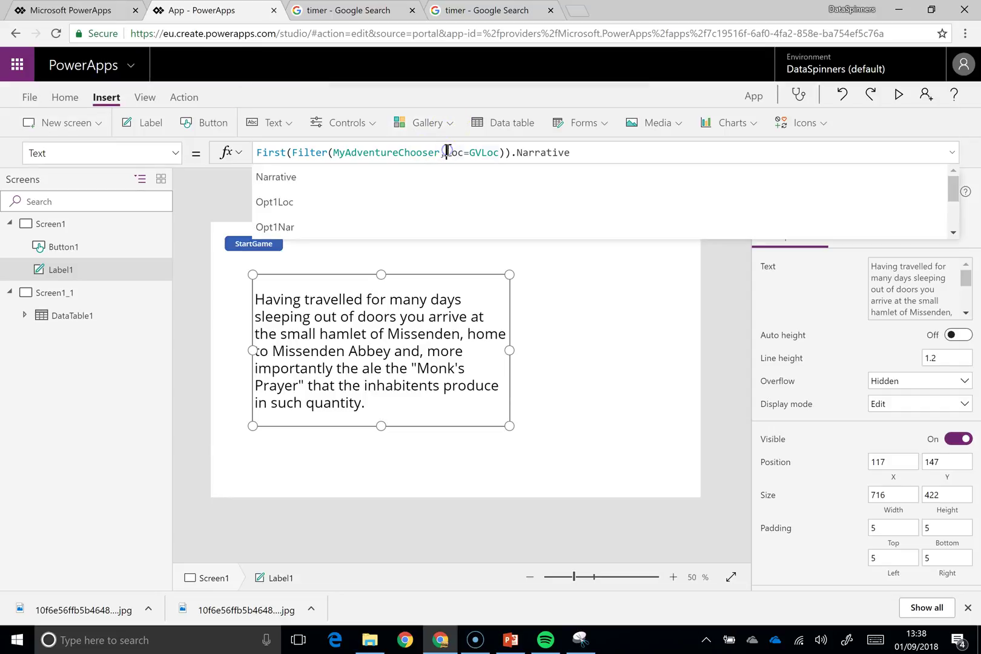
triple_click(447, 152)
key("ctrl+c")
left_click(463, 174)
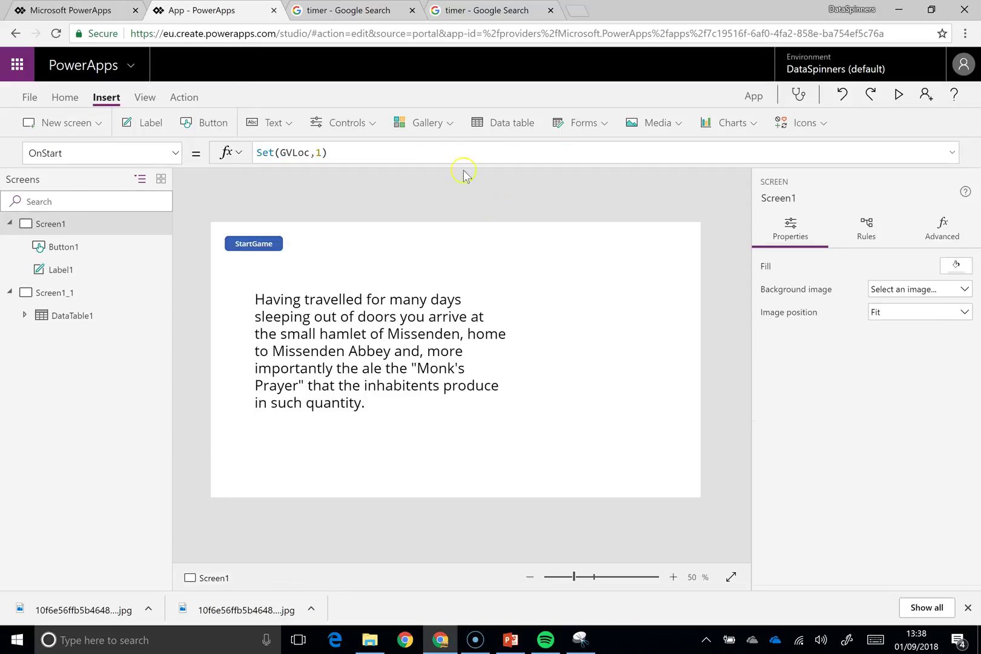
- Insert an image control on Screen1 and place it right of the narrative text, at about X 915, Y 126
left_click(656, 127)
left_click(657, 153)
left_click_drag(252, 264, 559, 287)
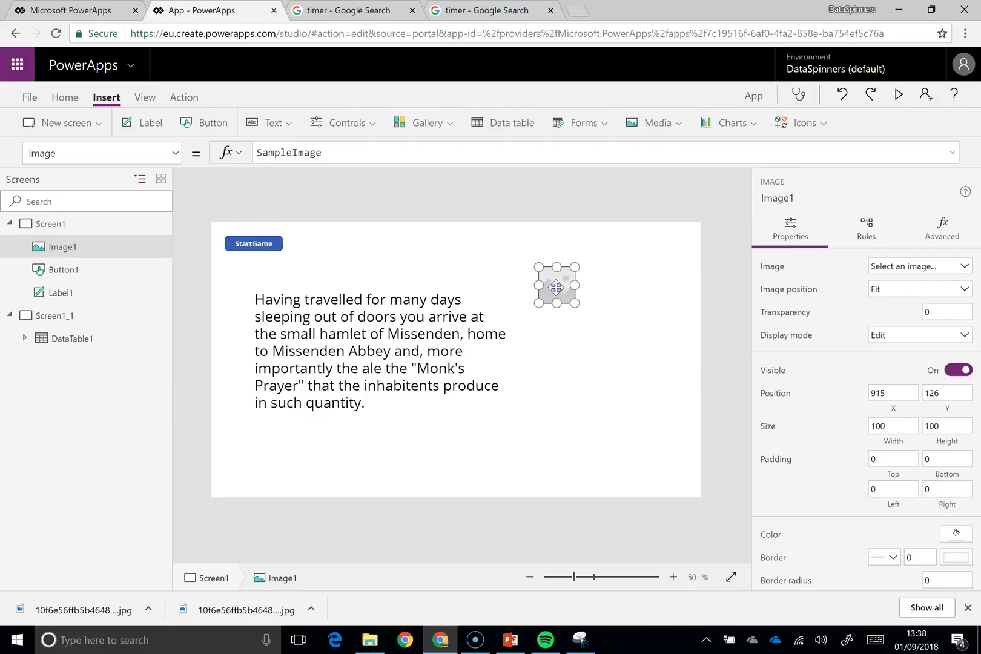
- Set the image control's Image property to First(Filter(MyAdventureChooser,Loc=GVLoc)).Image, reusing the copied formula
left_click(341, 152)
key("ctrl+a")
key("ctrl+v")
key("BackSpace")
key("BackSpace")
key("BackSpace")
key("BackSpace")
key("BackSpace")
key("BackSpace")
key("BackSpace")
key("BackSpace")
type("i")
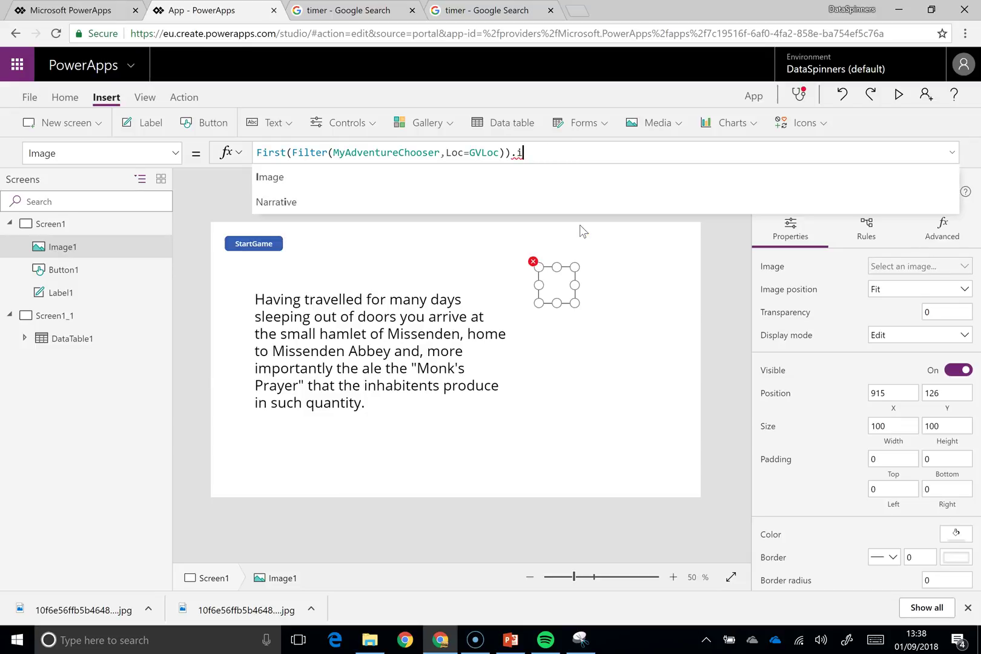
type("m")
left_click(340, 180)
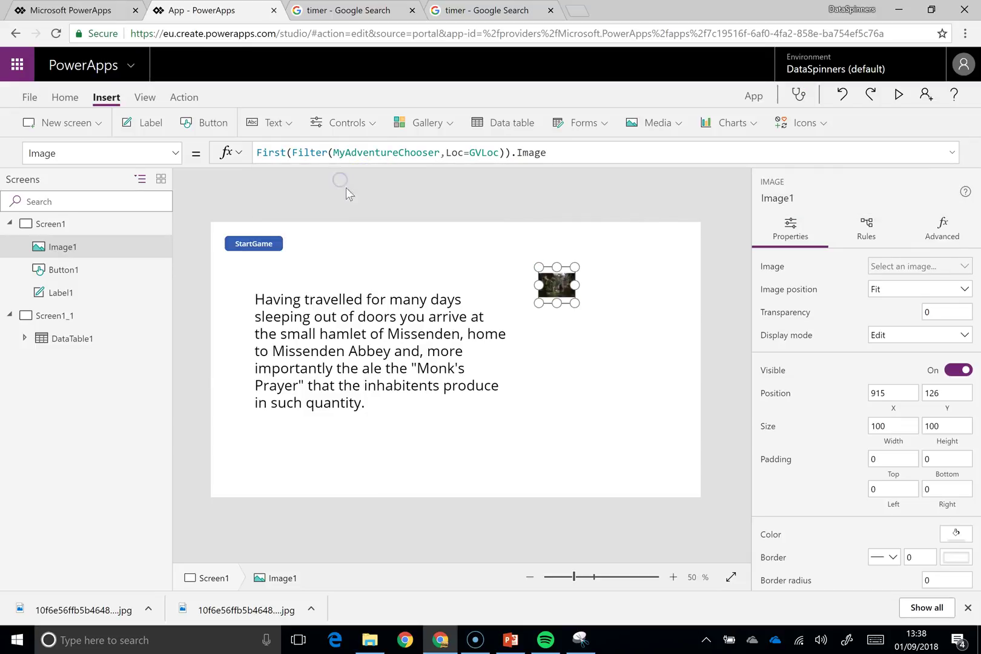
- Enlarge the image to about 503 by 529 so it fills the space between the narrative text and the screen's right edge
left_click_drag(575, 303, 700, 425)
left_click_drag(537, 264, 519, 238)
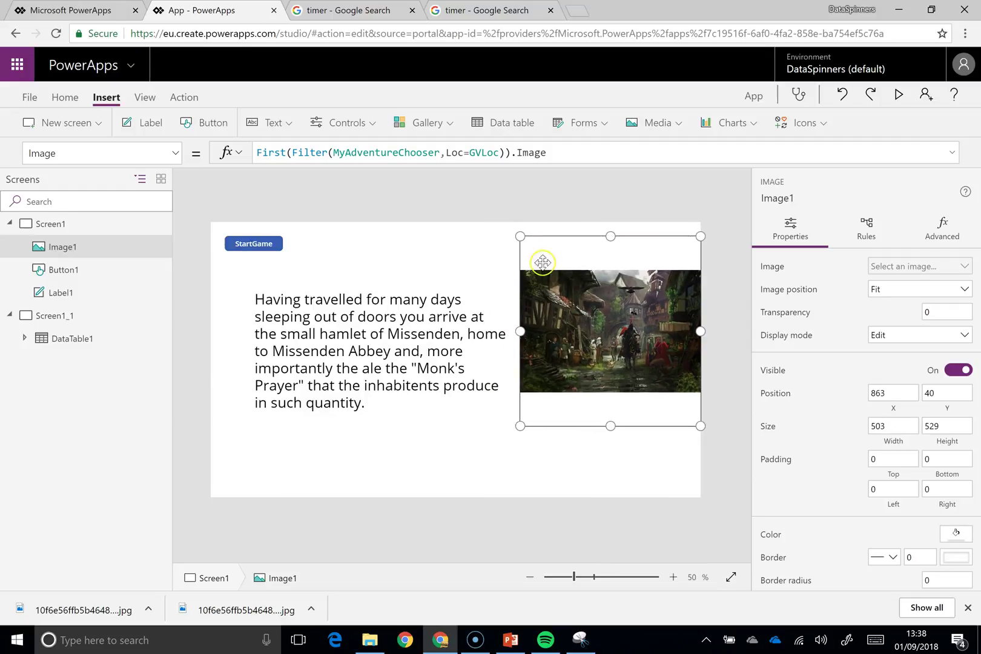
- Set Screen1's Fill property to Black
left_click(262, 472)
left_click(297, 471)
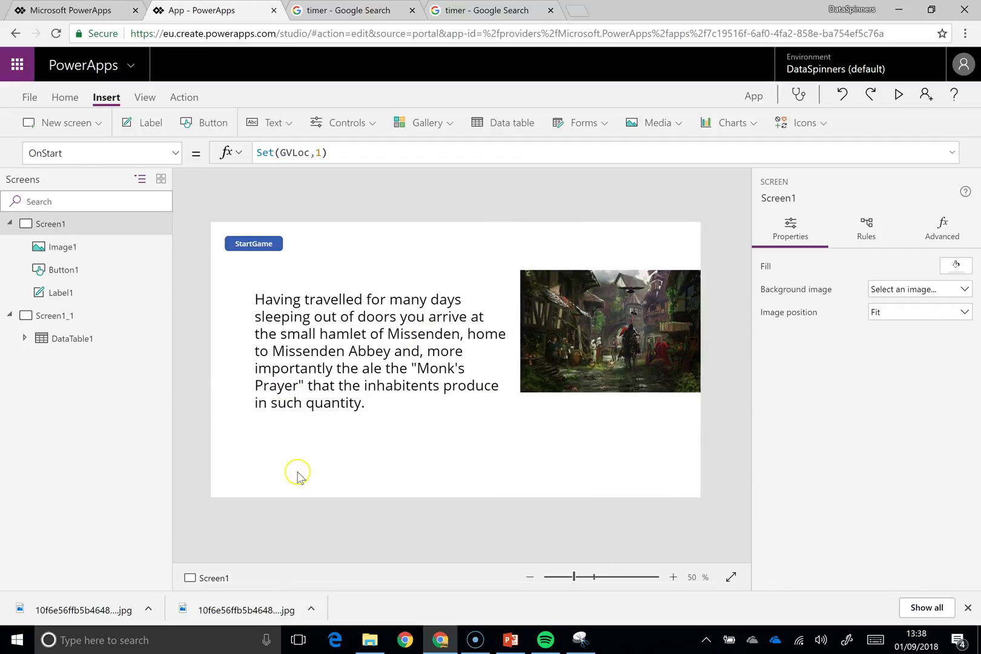
left_click(83, 149)
type("Fill")
key("Return")
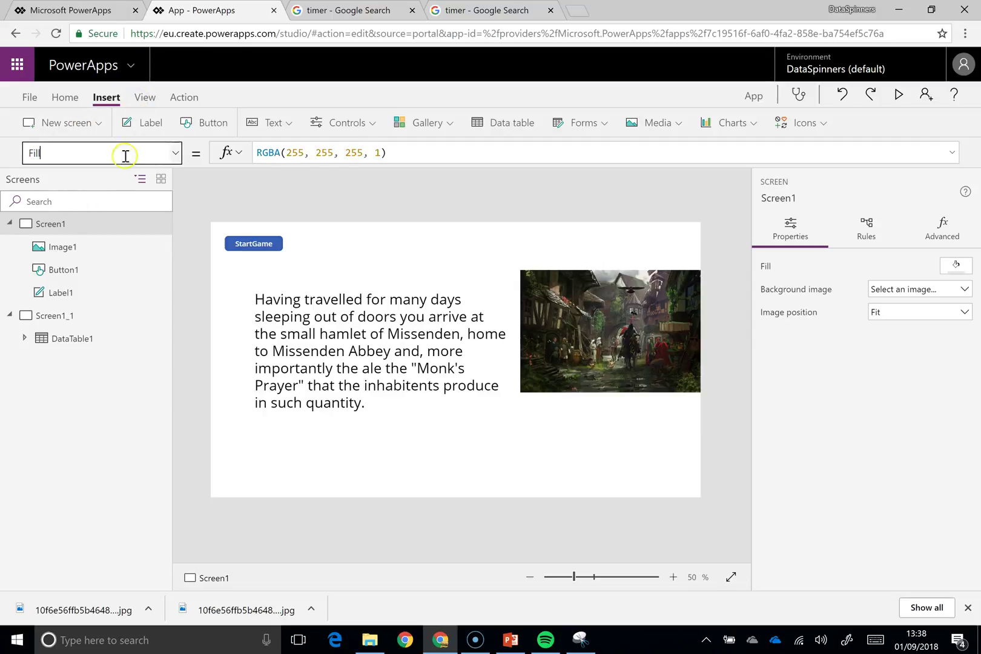
left_click(412, 154)
triple_click(412, 154)
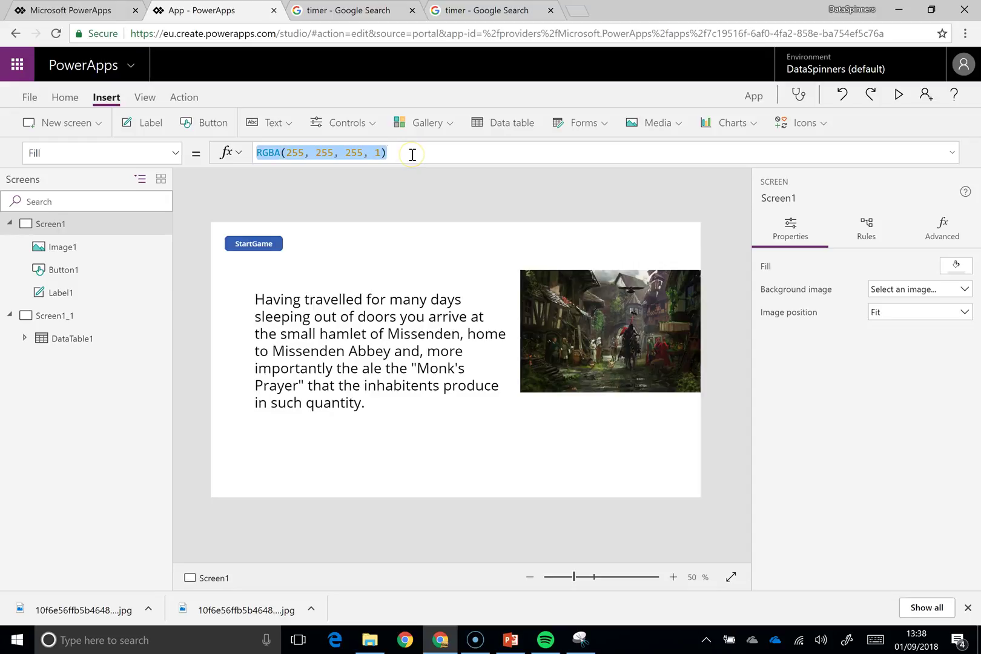
type("Black")
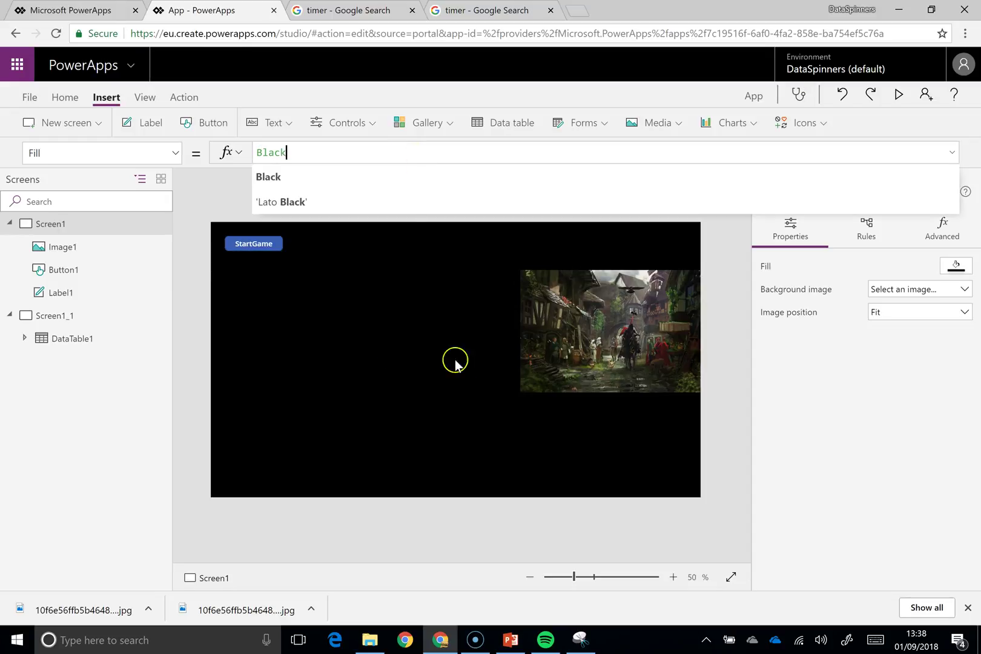
- Set the narrative label's Color property to White
left_click(453, 361)
left_click(65, 160)
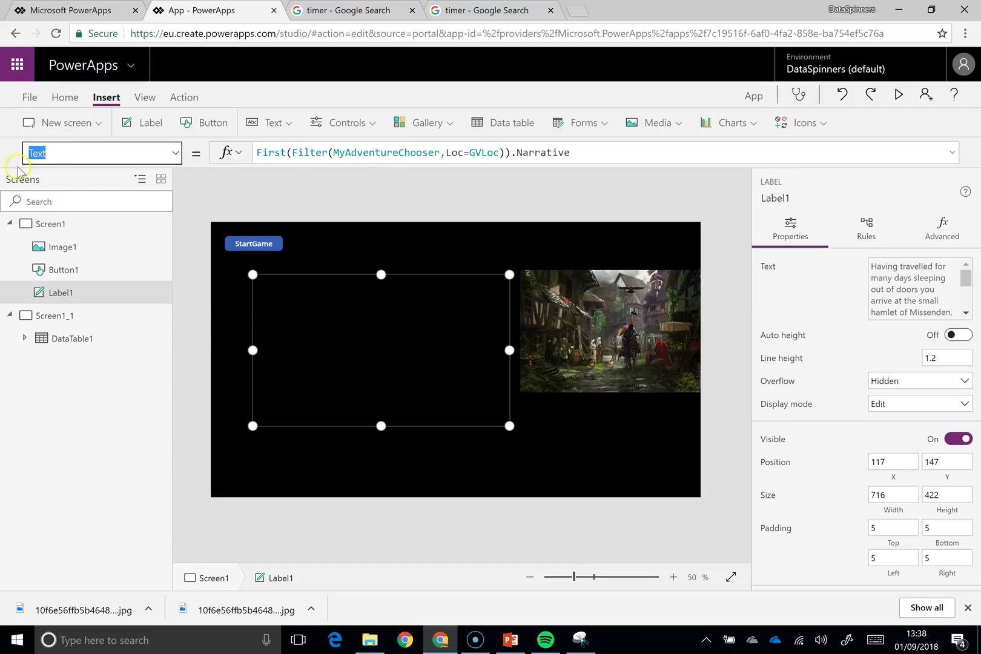
type("Color")
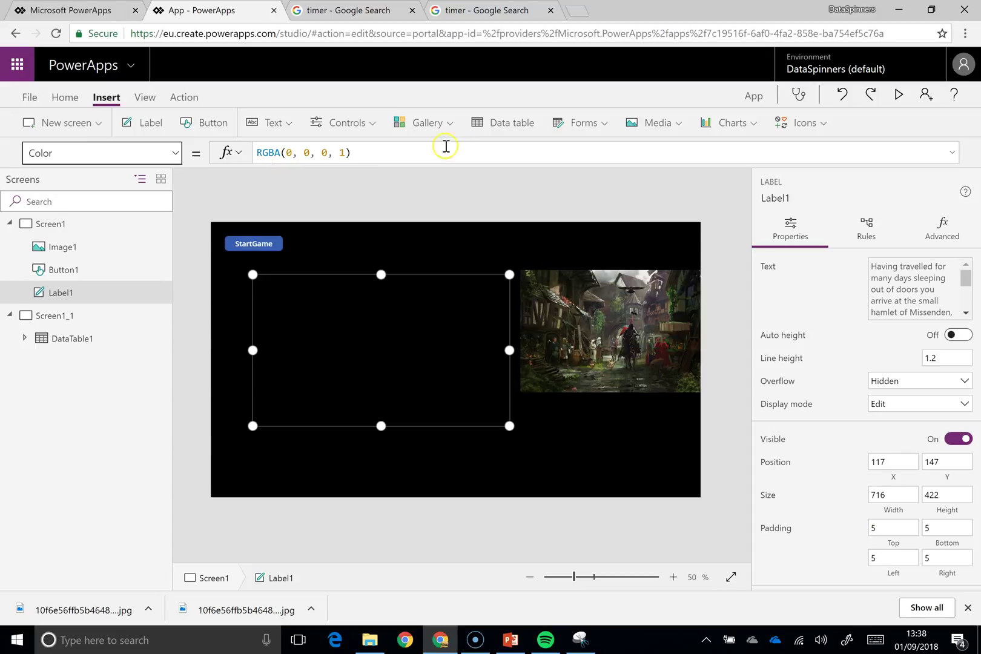
key("Tab")
type("White")
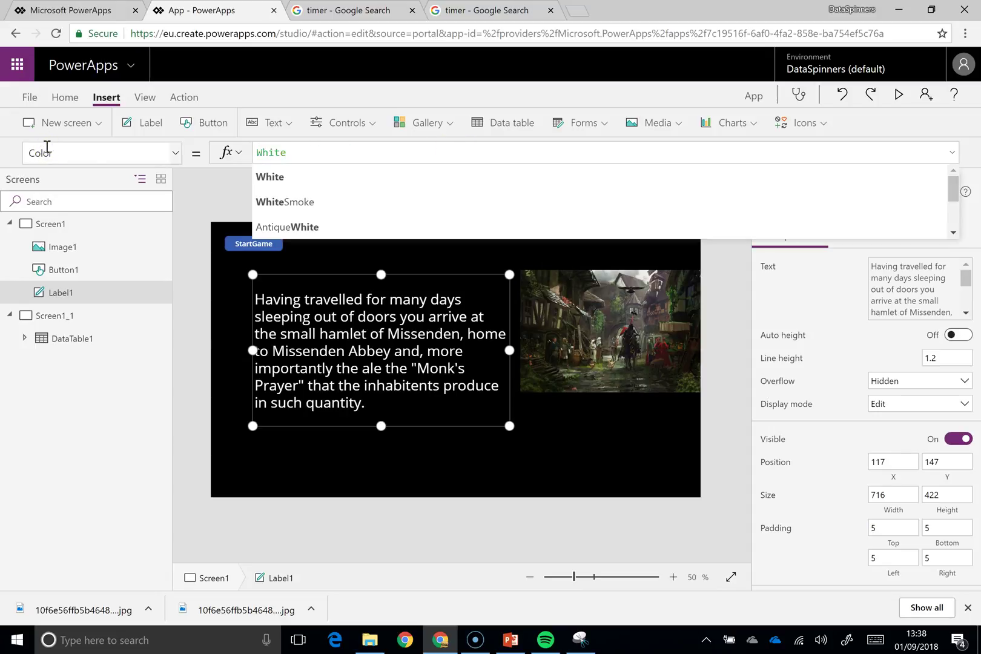
- Add a button to Screen1 and place it below the narrative text at about X 243, Y 633
left_click(465, 458)
left_click(395, 376)
left_click(368, 460)
left_click(362, 269)
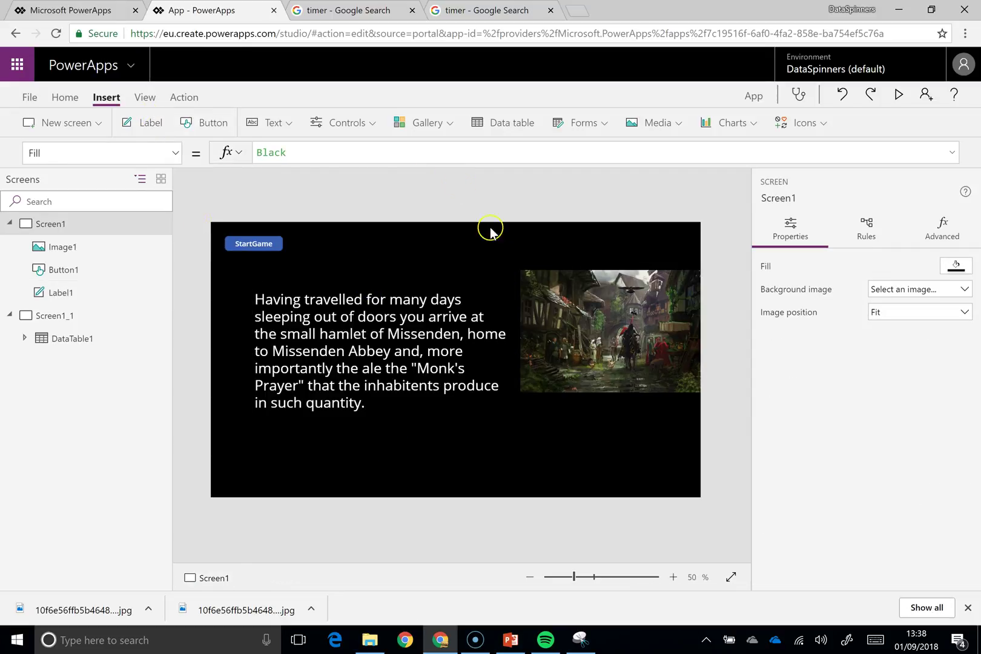
left_click(206, 123)
left_click_drag(266, 254, 330, 459)
mouse_move(213, 122)
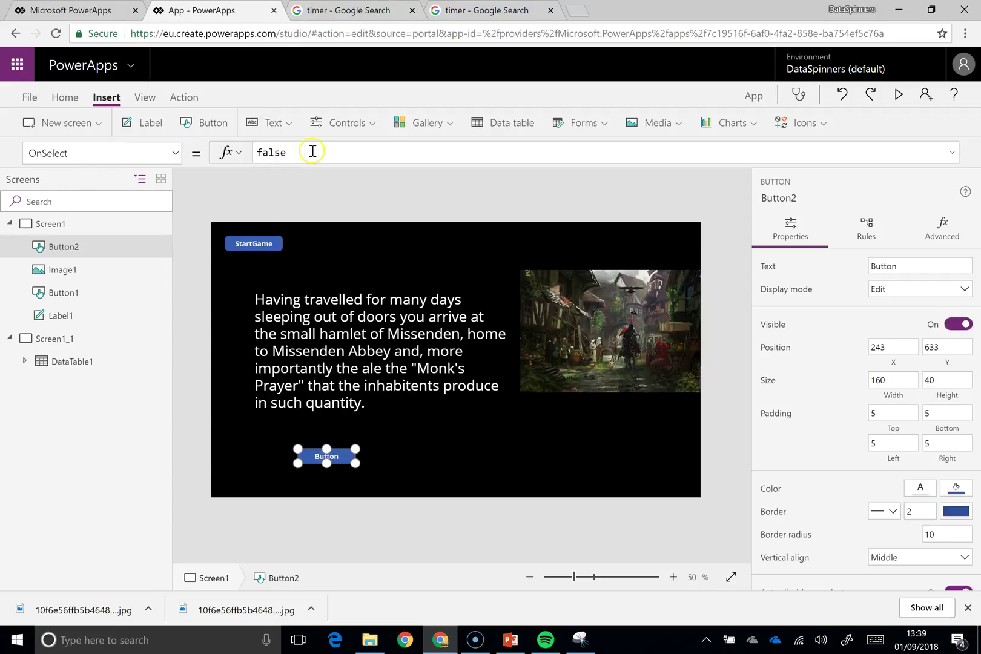
- Replace the new button's OnSelect value with the start of a formula, Set(GVLoc,
left_click_drag(313, 152, 211, 145)
type("Set")
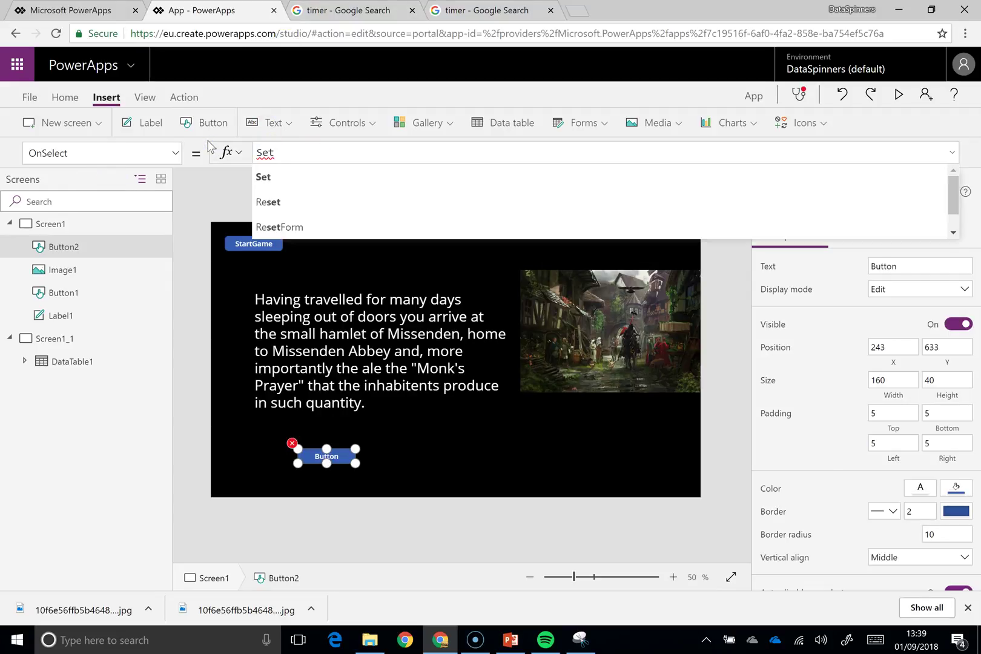
type("(GV")
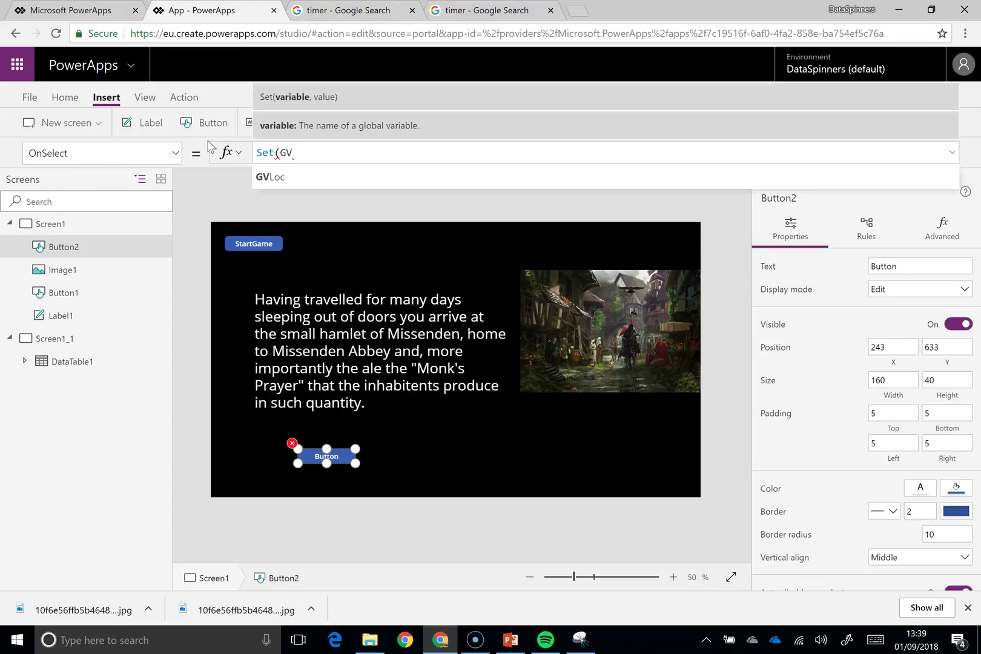
left_click(301, 176)
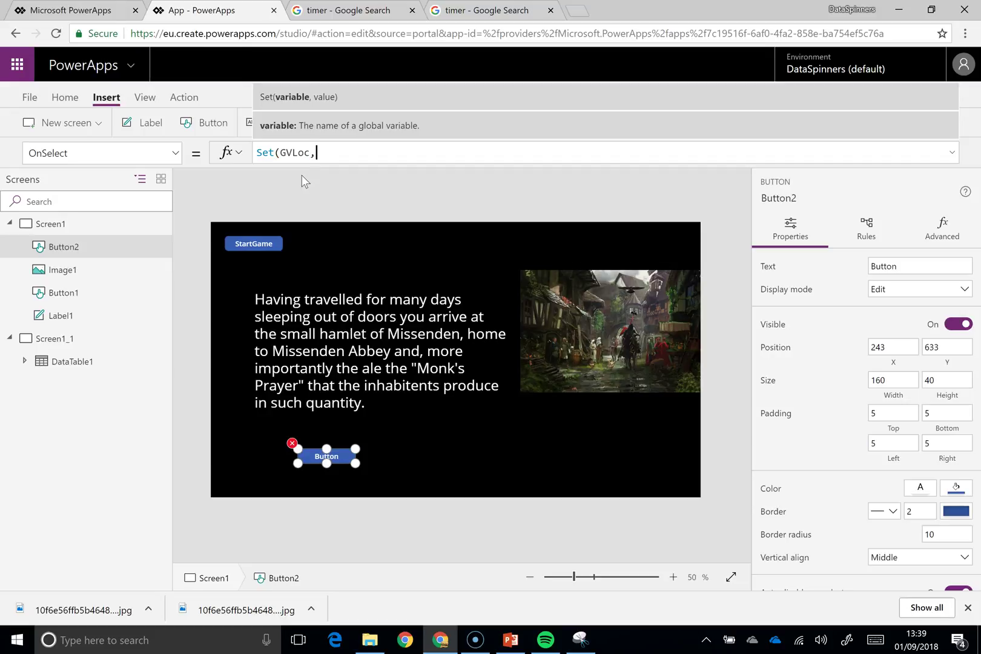
type(",")
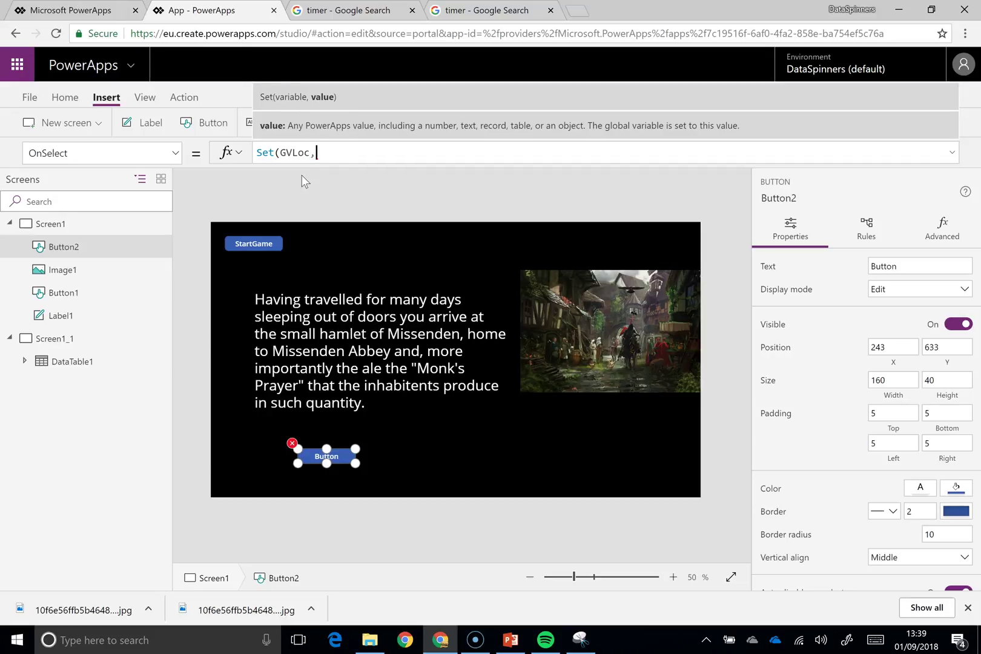
- Try to write the variable's new value as First(Filter(MyAdventureChooser=GVLoc)). in the button's OnSelect formula
type("first(filter")
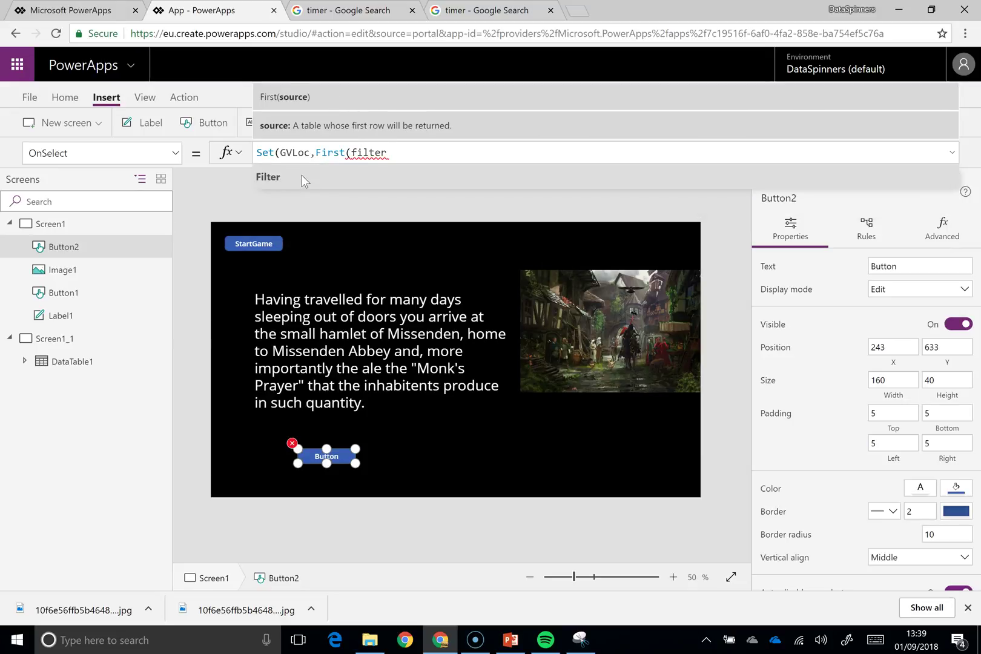
type("(")
left_click(303, 178)
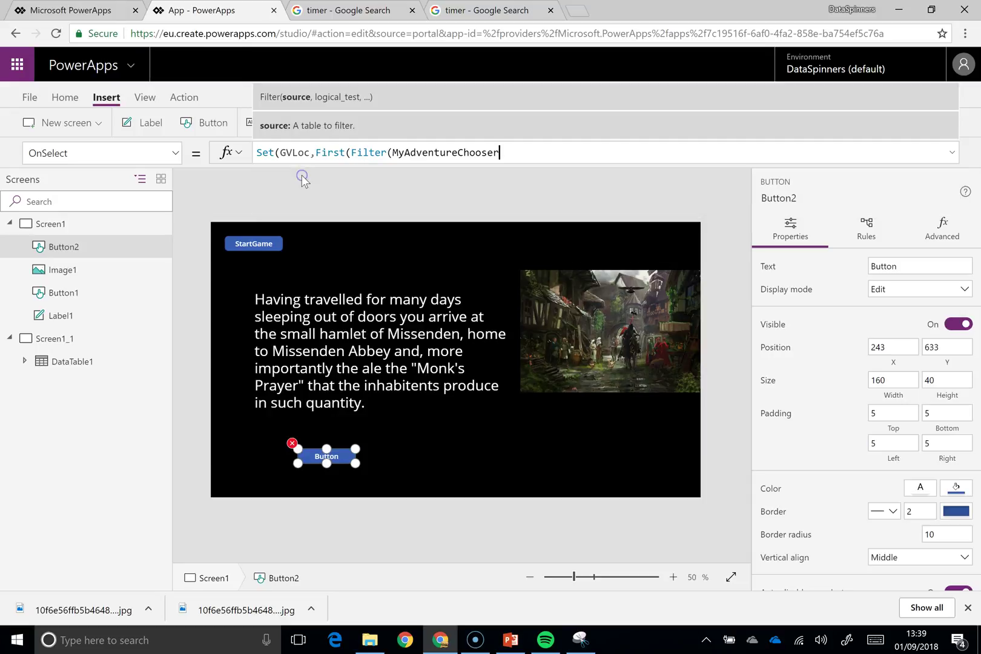
type(")")
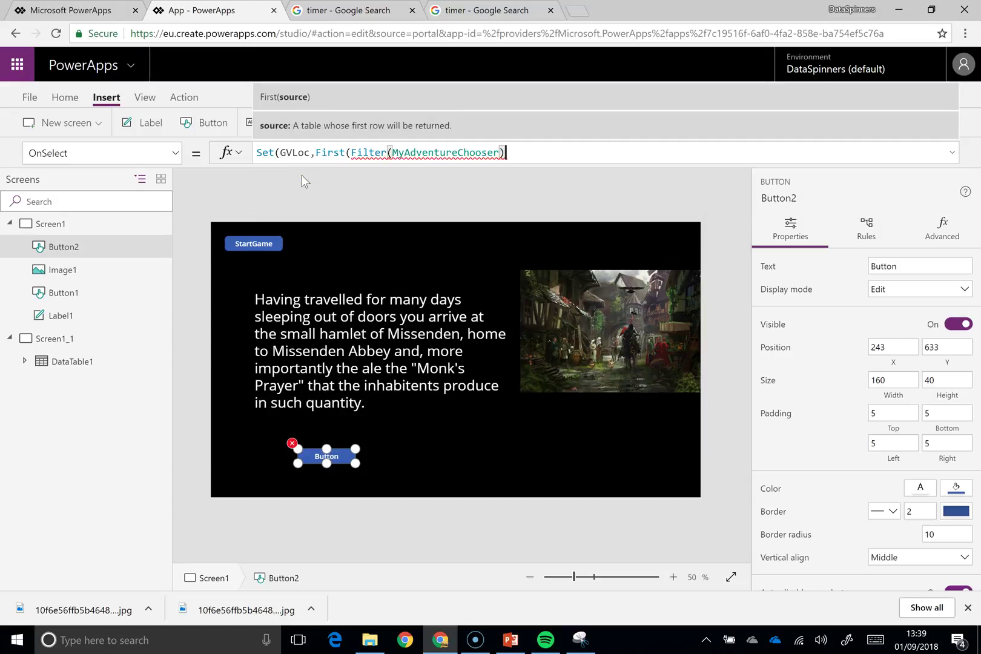
type(")")
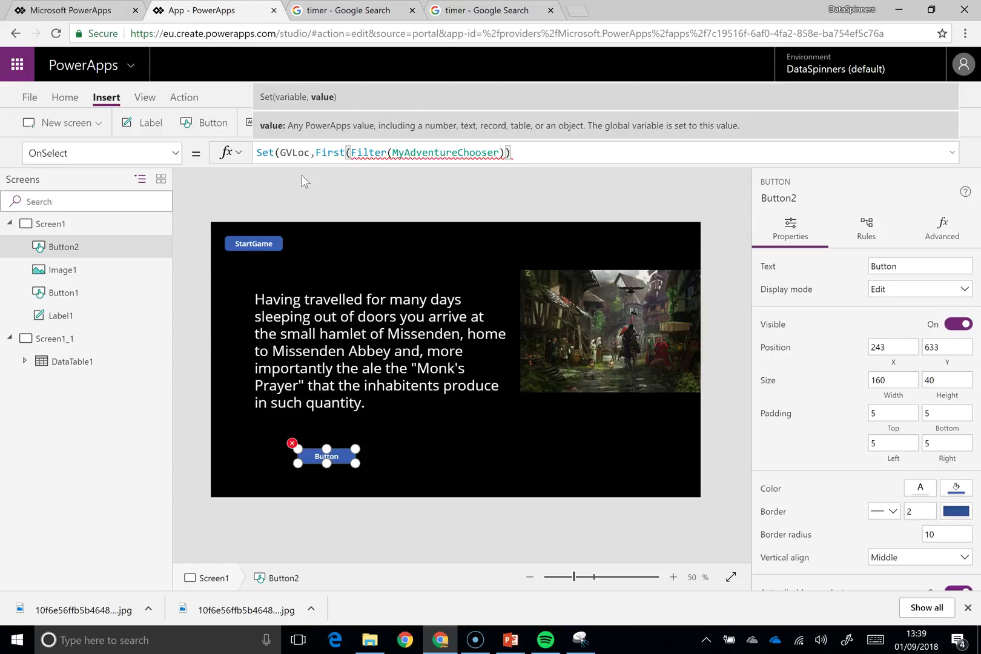
type(".")
left_click(503, 154)
type("-g")
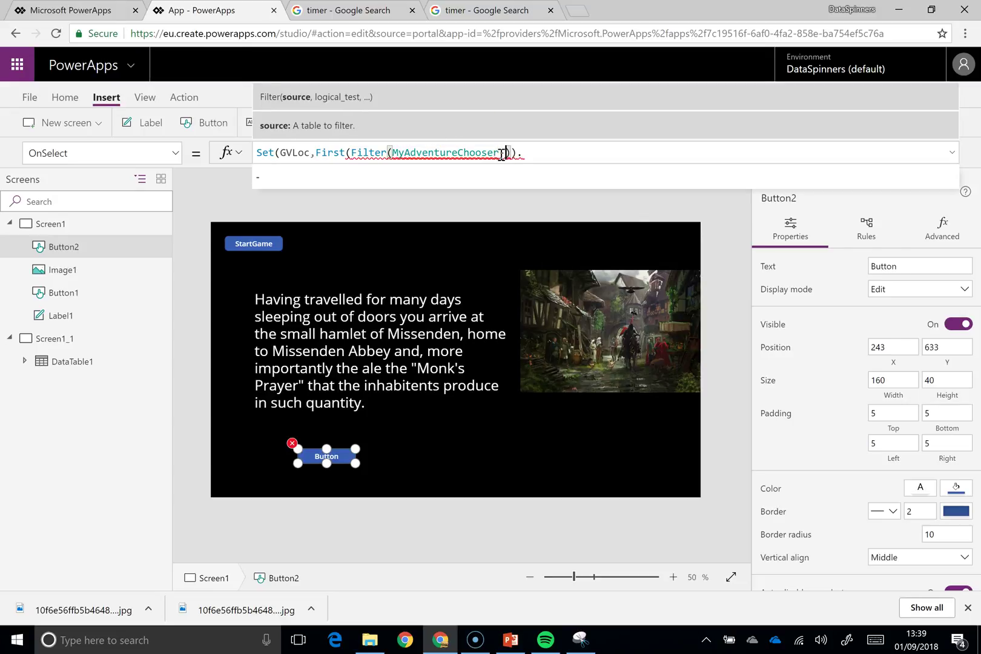
type("v")
left_click(494, 173)
left_click(506, 152)
left_click(586, 154)
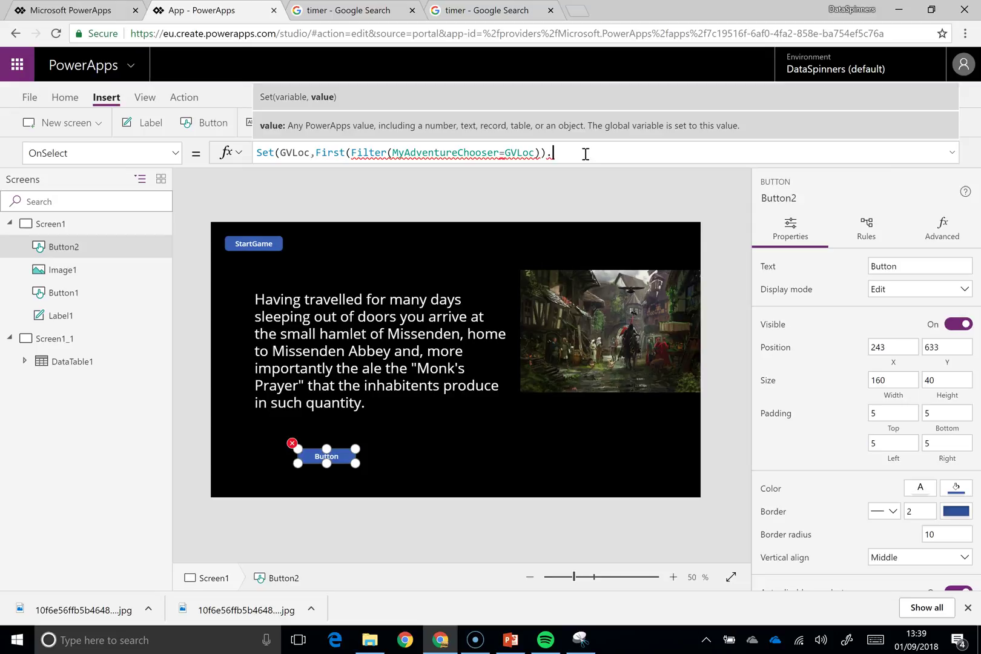
- Copy the narrative label's whole Text formula, First(Filter(MyAdventureChooser,Loc=GVLoc)).Narrative
left_click(370, 324)
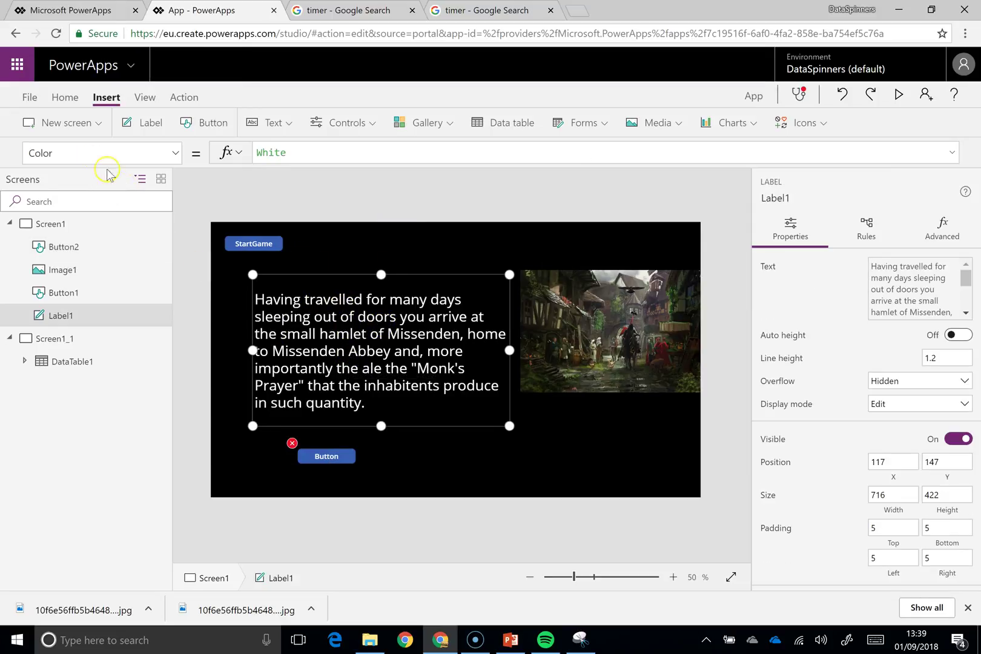
left_click(97, 152)
type("Te")
key("Return")
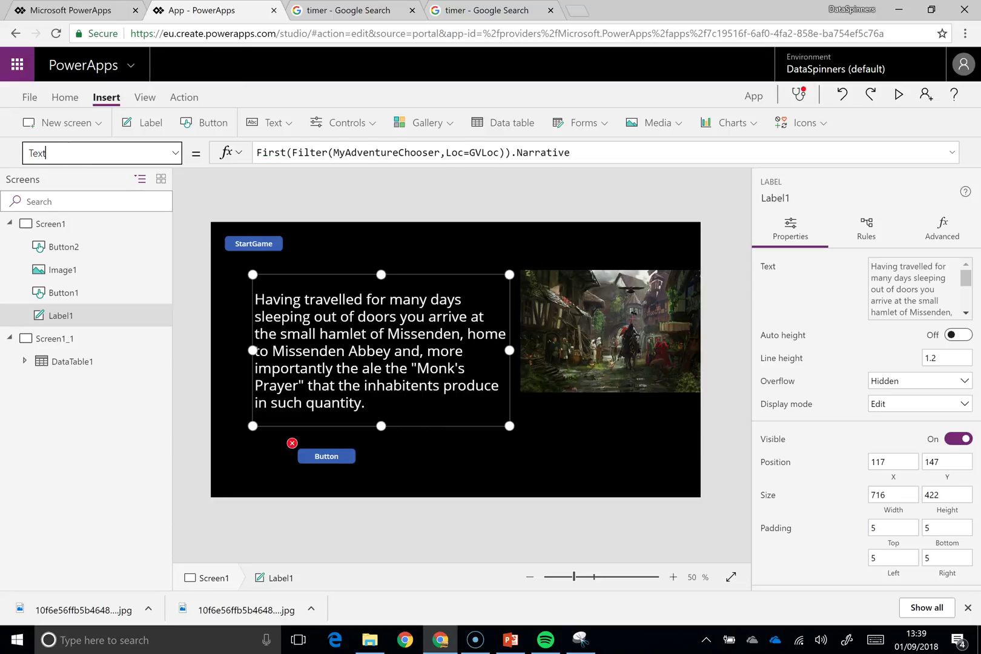
left_click(595, 151)
key("ctrl+a")
key("ctrl+c")
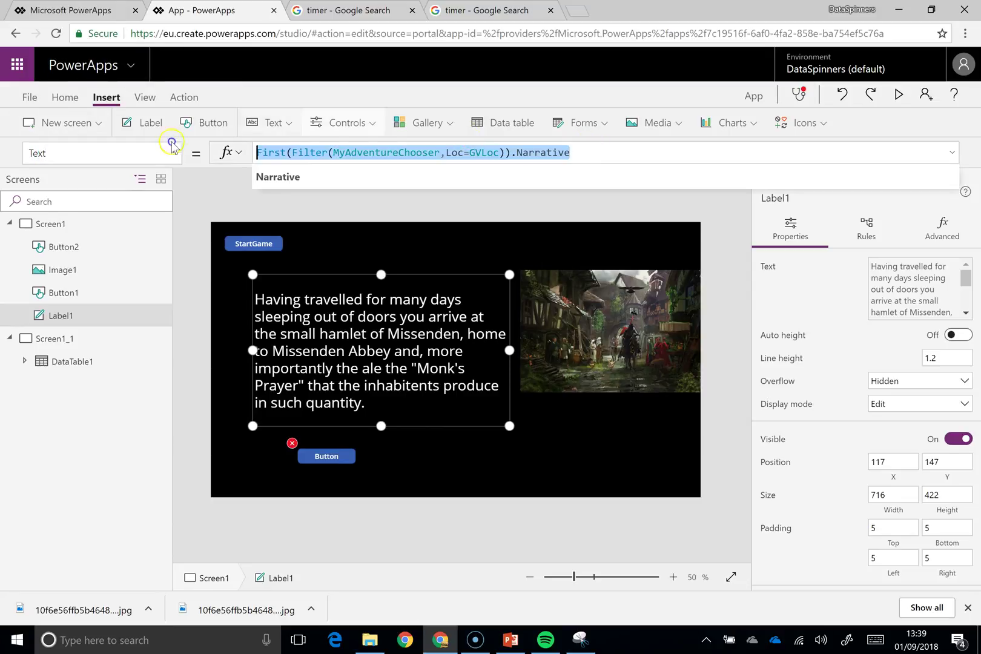
- Complete the new button's OnSelect as Set(GVLoc,First(Filter(MyAdventureChooser,Loc=GVLoc)).Opt1Loc), reusing the copied formula for the value
left_click(327, 456)
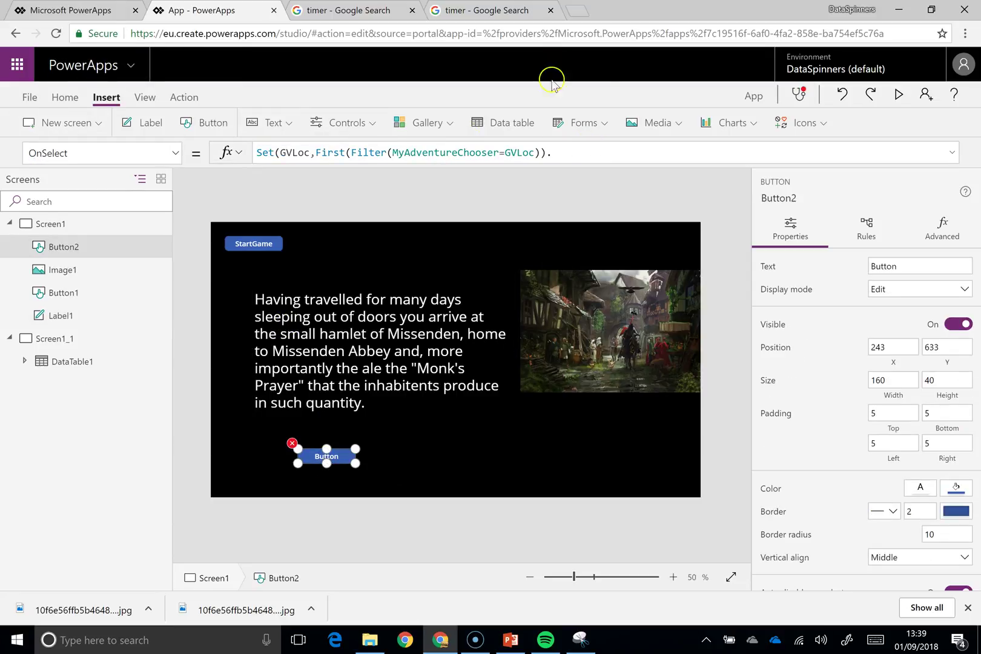
left_click(328, 157)
left_click_drag(316, 154, 564, 158)
key("ctrl+v")
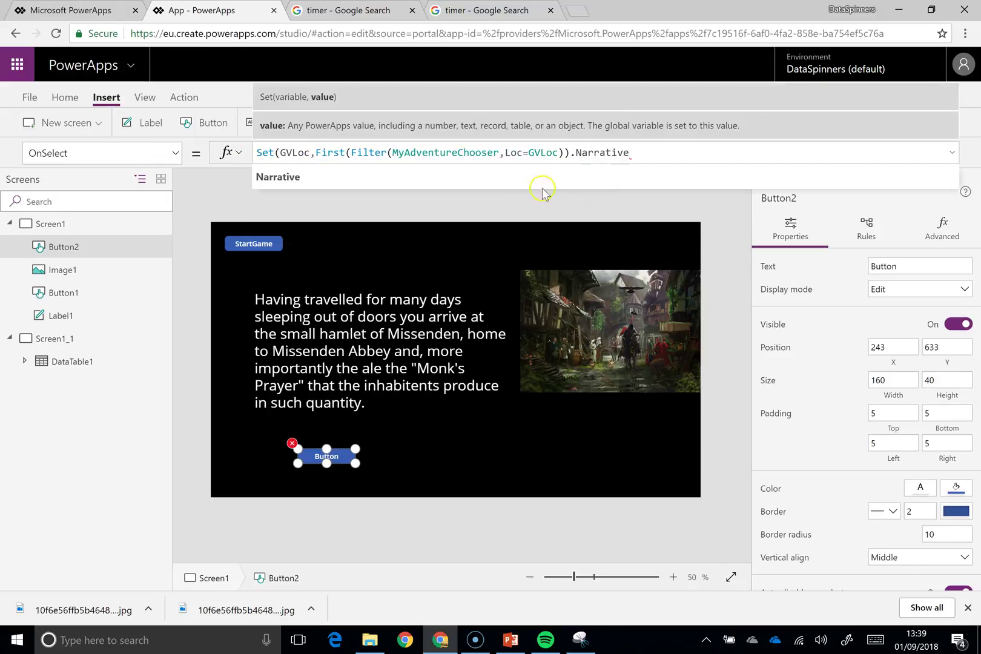
double_click(606, 152)
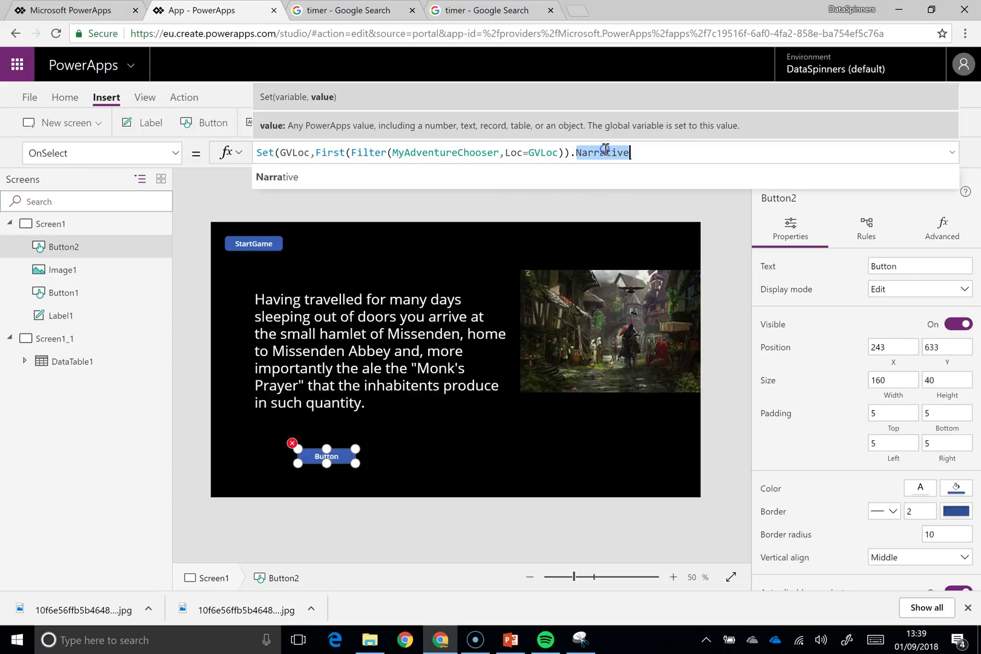
key("BackSpace")
type("loc")
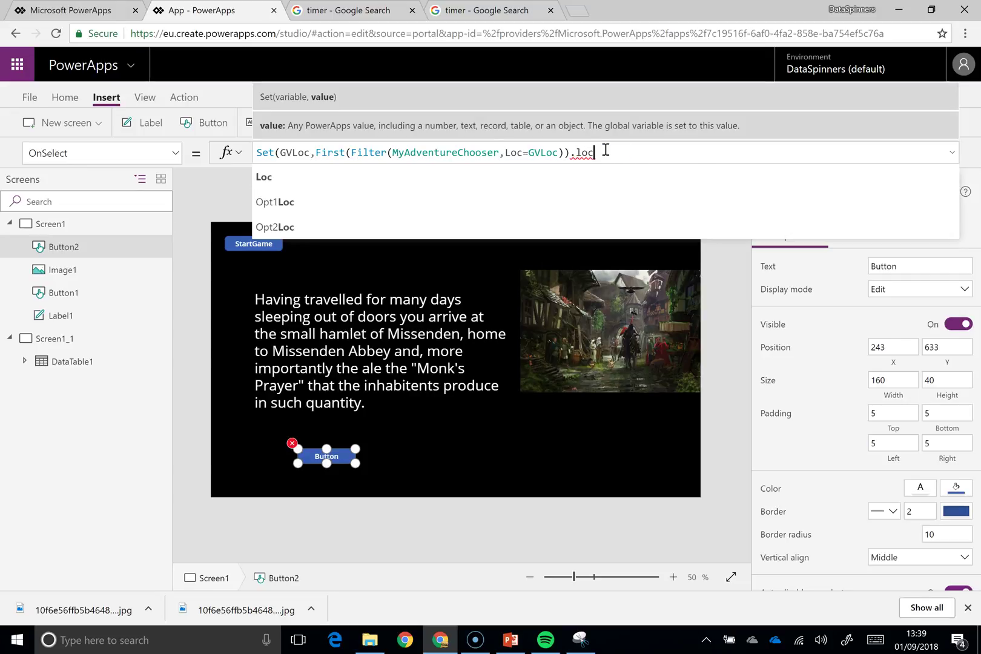
left_click(271, 203)
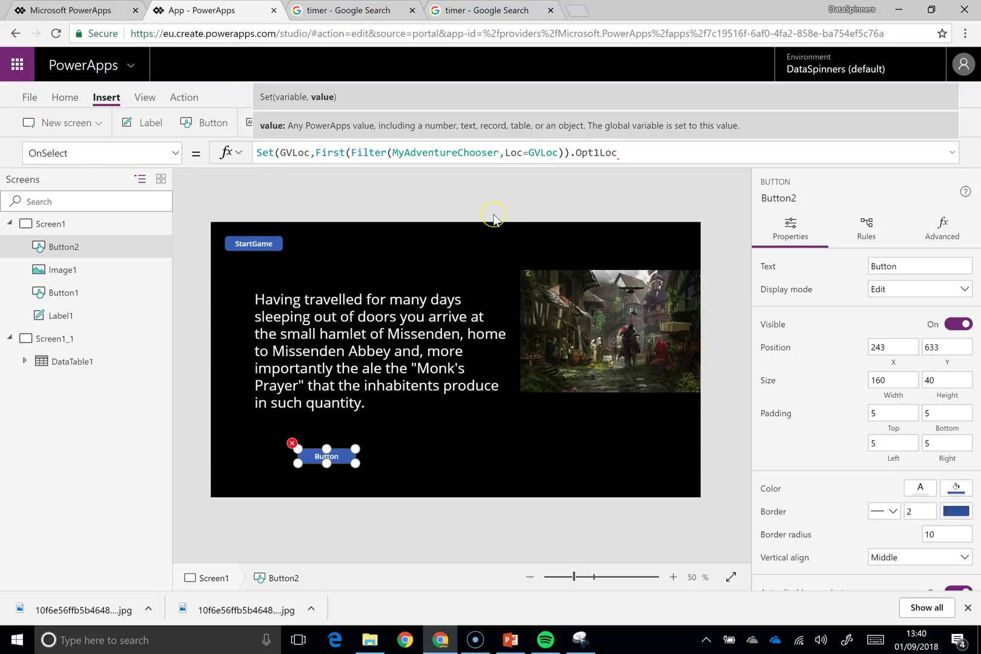
type(")")
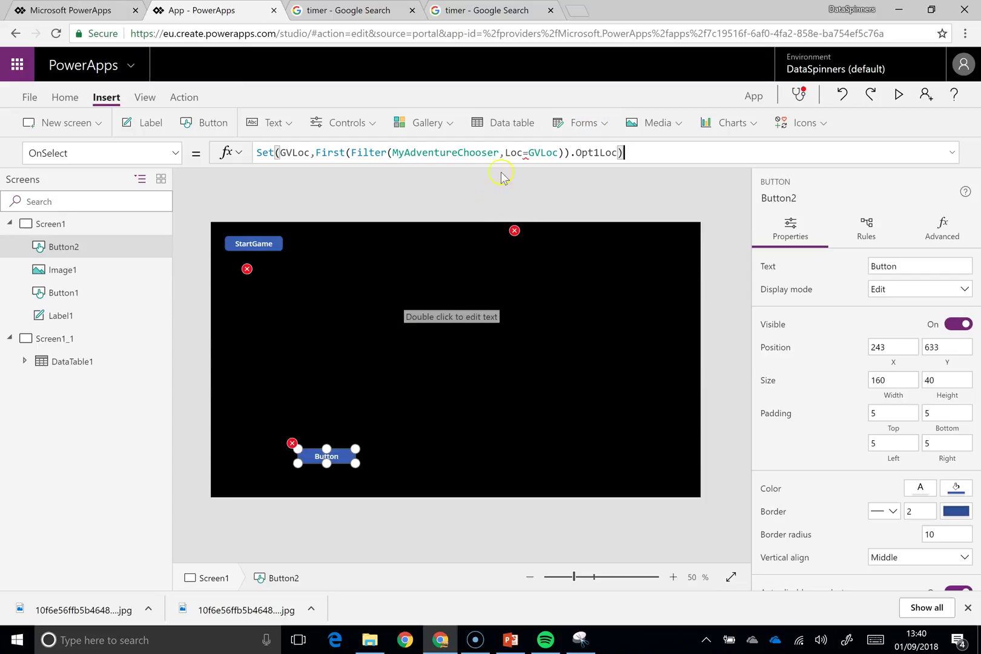
- Wrap the lookup in Value so OnSelect reads Set(GVLoc,Value(First(Filter(MyAdventureChooser,Loc=GVLoc)).Opt1Loc))
double_click(324, 152)
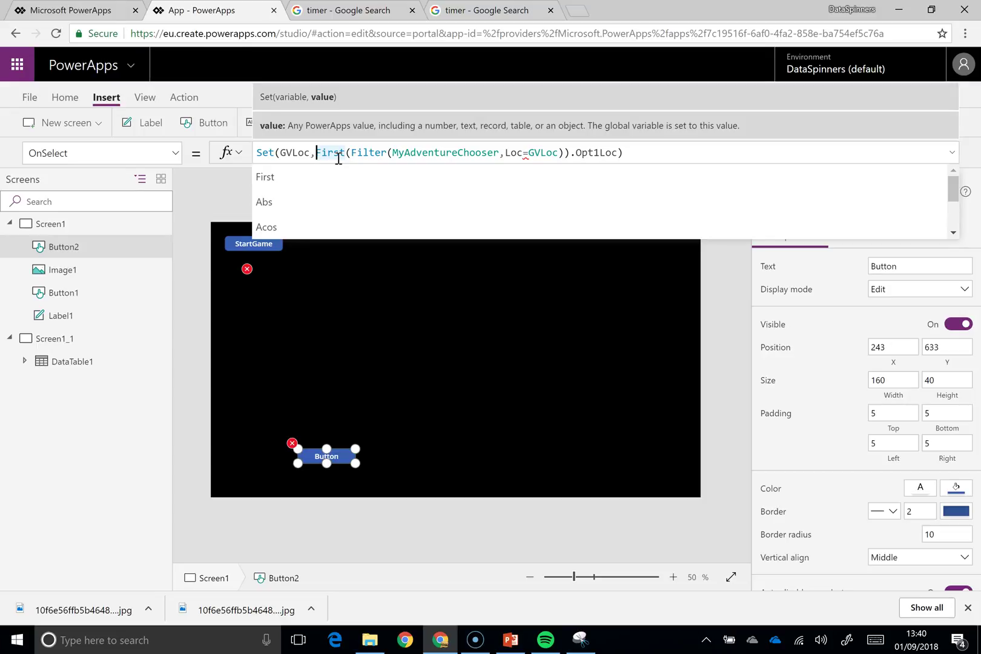
key("Left")
type("Value")
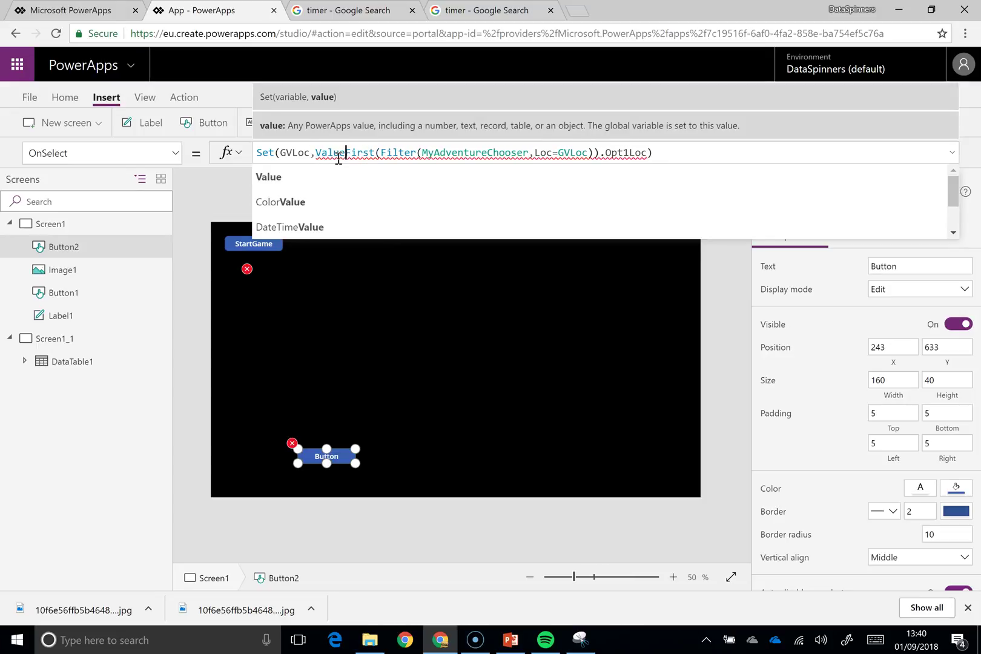
type("(")
left_click(659, 155)
type("))")
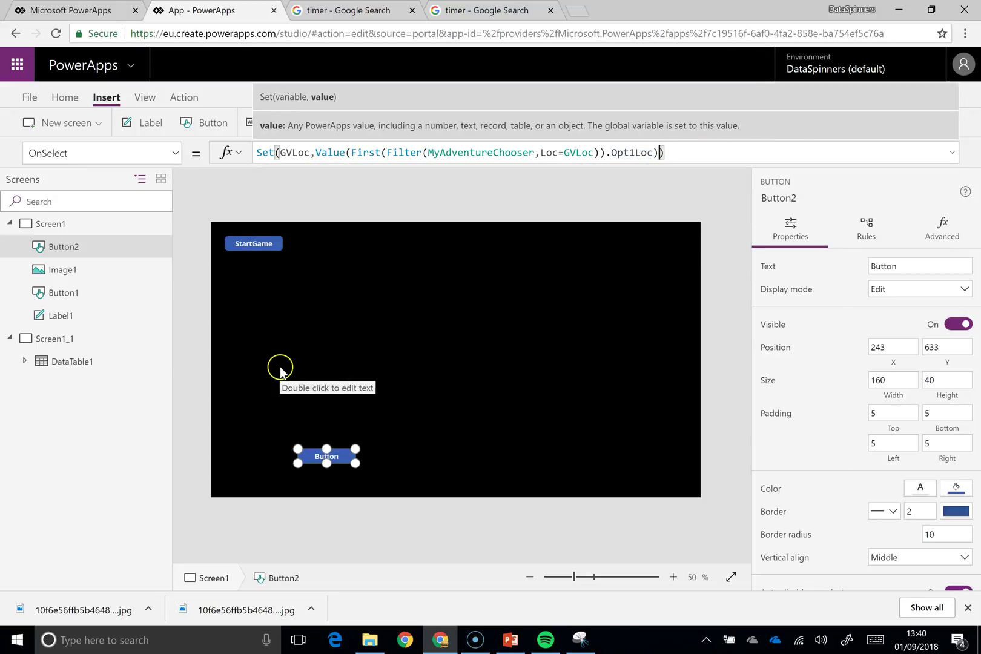
- Restart the adventure with StartGame, preview the app to test the new option button, and return to editing
left_click(251, 243)
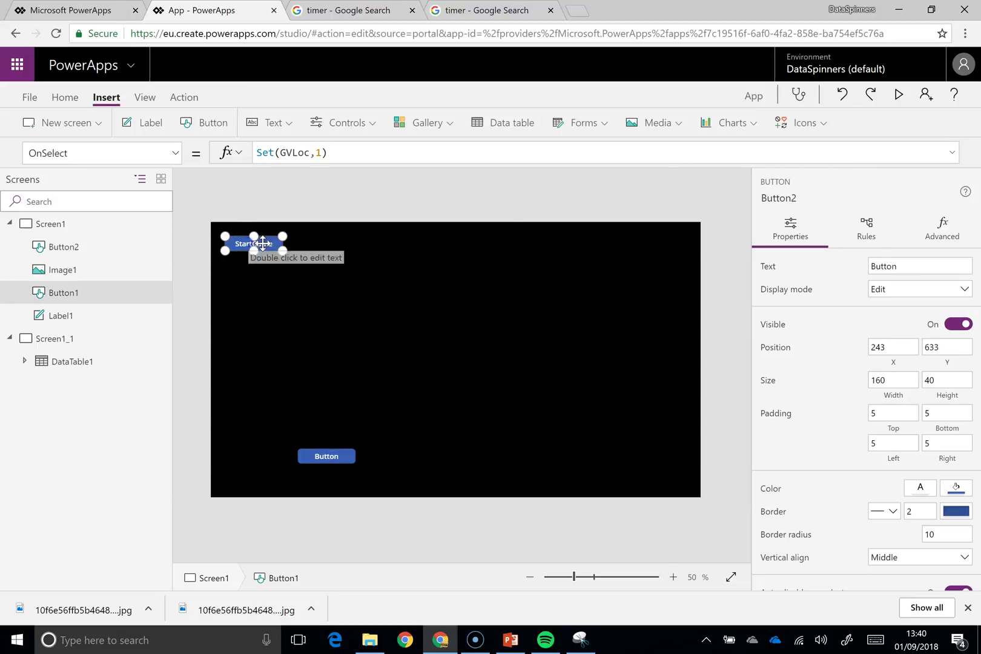
left_click(263, 243, "alt")
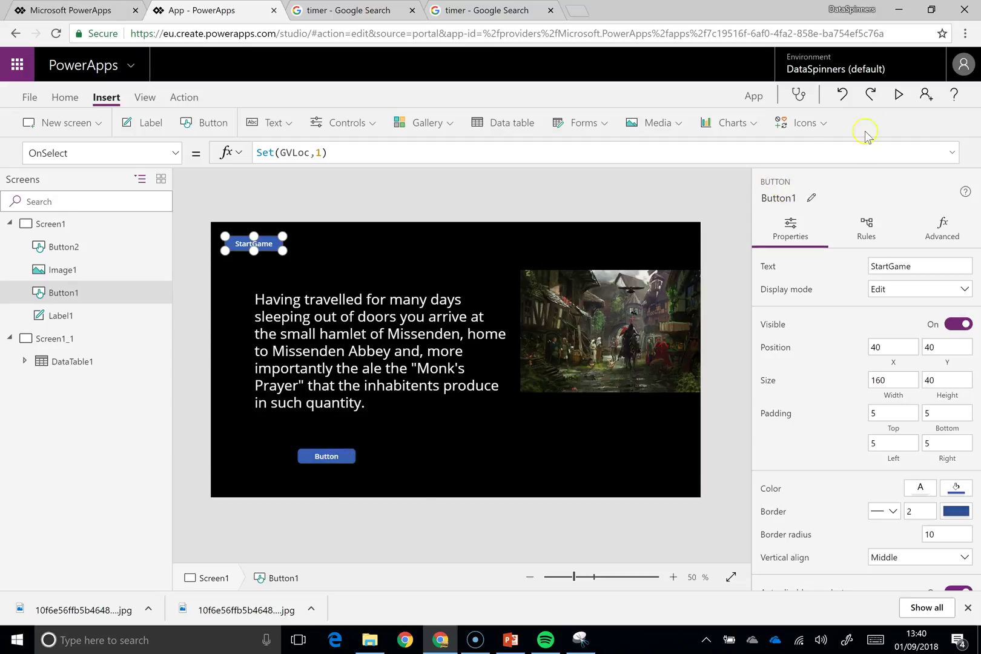
left_click(899, 94)
left_click(208, 519)
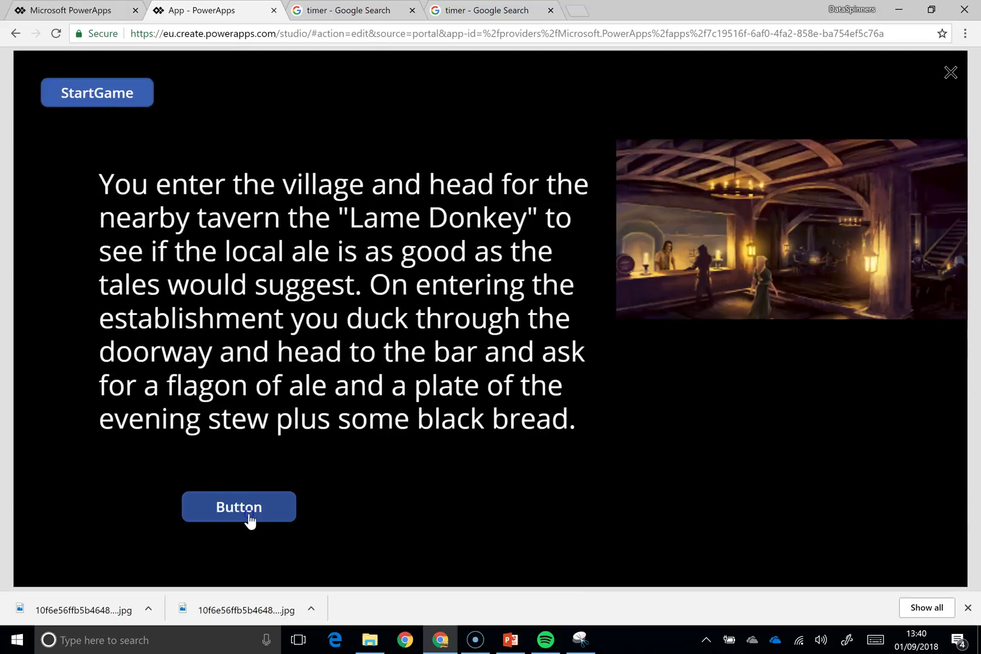
left_click(950, 73)
- Enlarge the option button to about 372 by 68 and align it under the narrative at about X 117, Y 580
left_click(609, 376)
left_click(354, 457)
left_click_drag(356, 448, 320, 443)
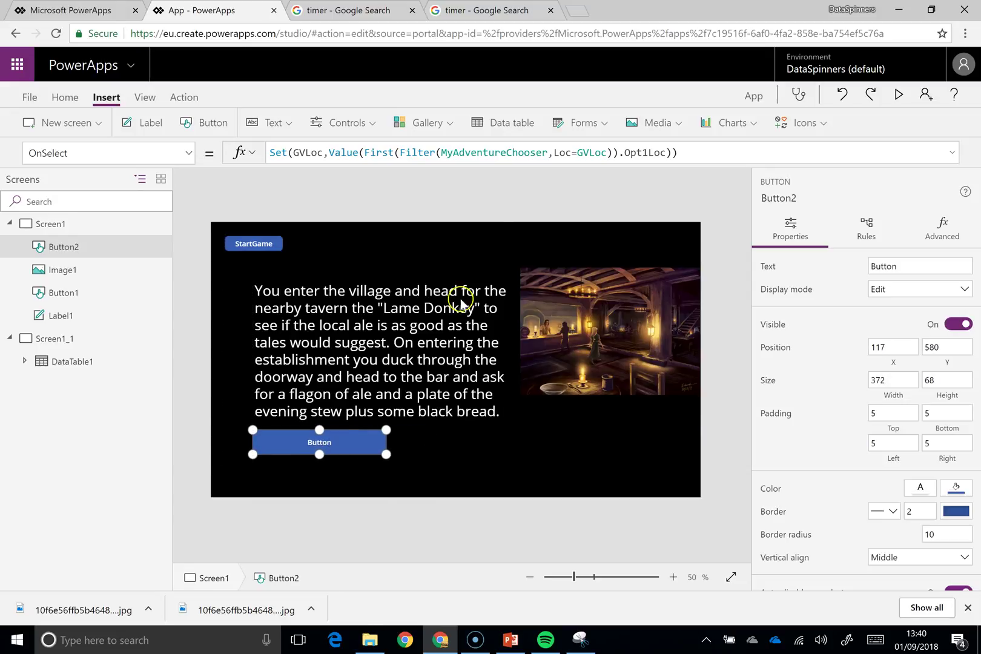
- Display the option button's Text property and copy the narrative label's Text formula for reuse
left_click(74, 154)
type("Text")
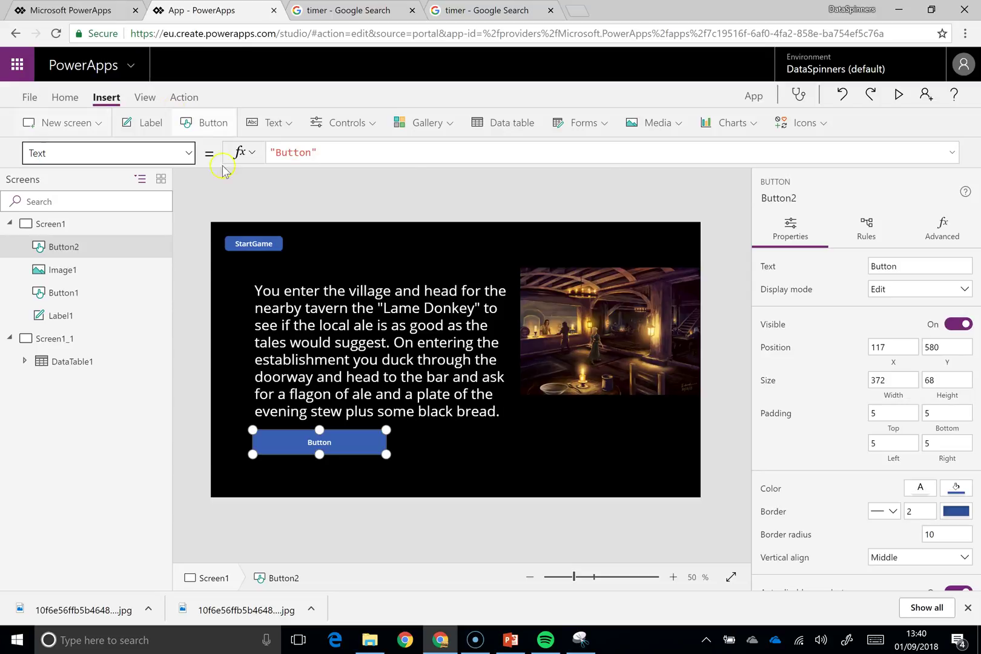
left_click(366, 391)
left_click(606, 153)
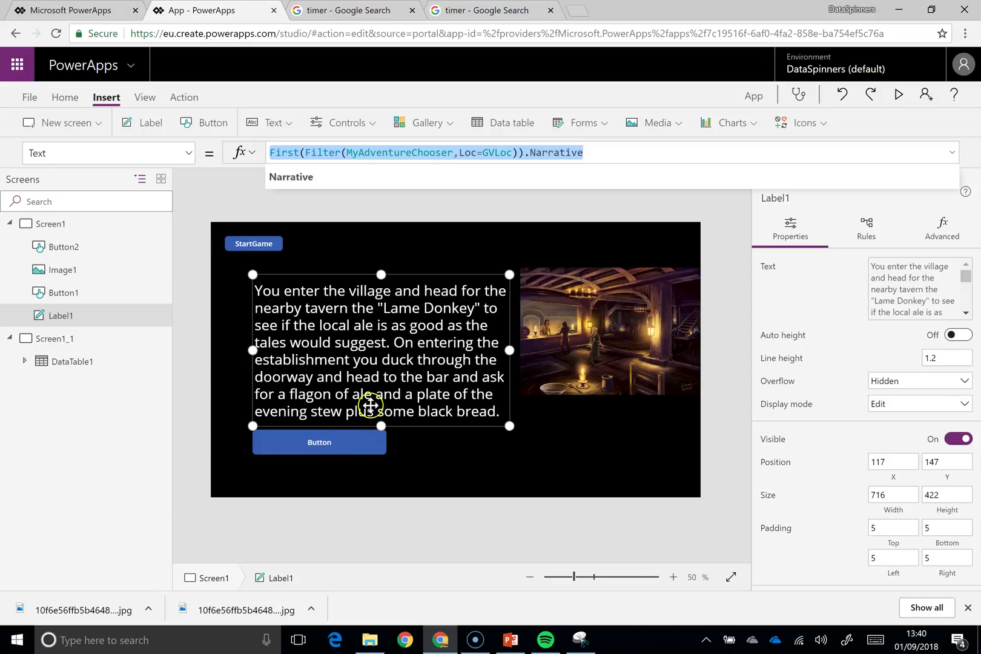
- Set the option button's Text property to First(Filter(MyAdventureChooser,Loc=GVLoc)).Opt1Nar, adapting the copied formula
left_click(325, 448)
left_click(335, 154)
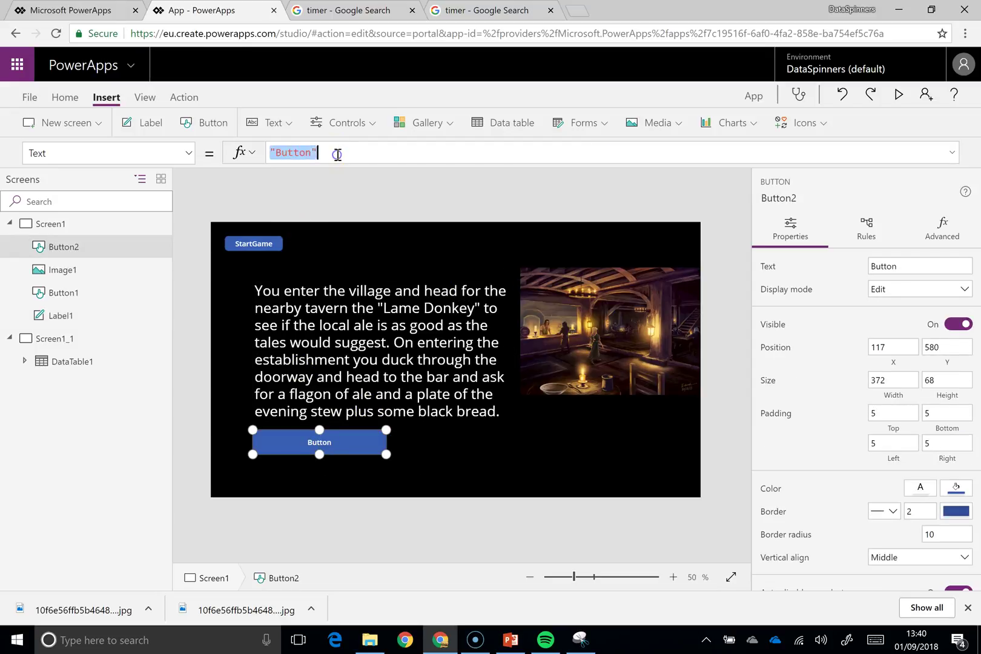
key("ctrl+v")
key("BackSpace")
key("BackSpace")
key("BackSpace")
key("BackSpace")
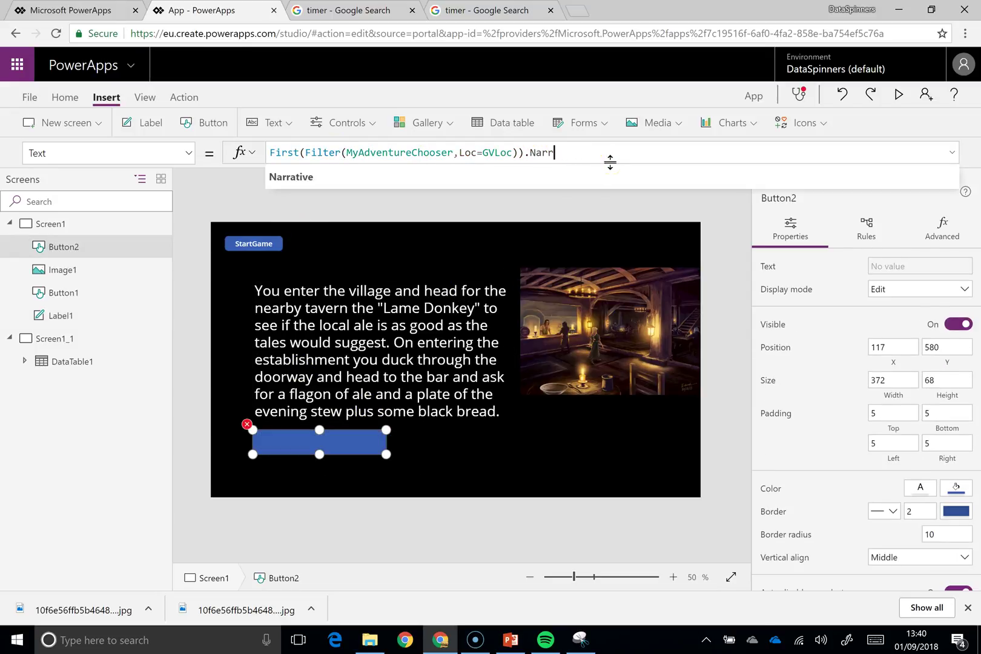
key("BackSpace")
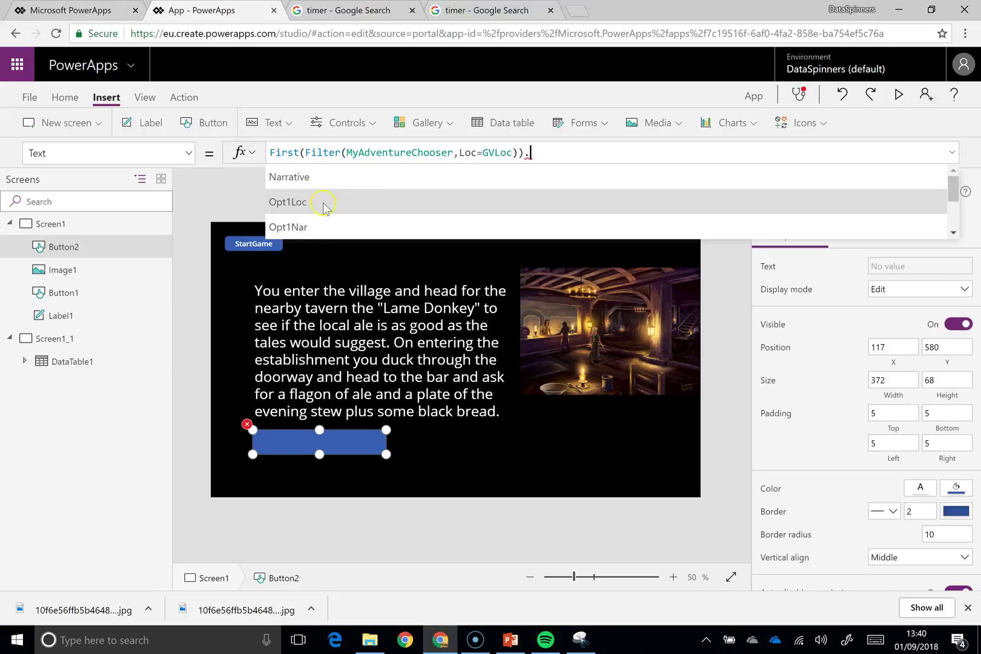
left_click(318, 229)
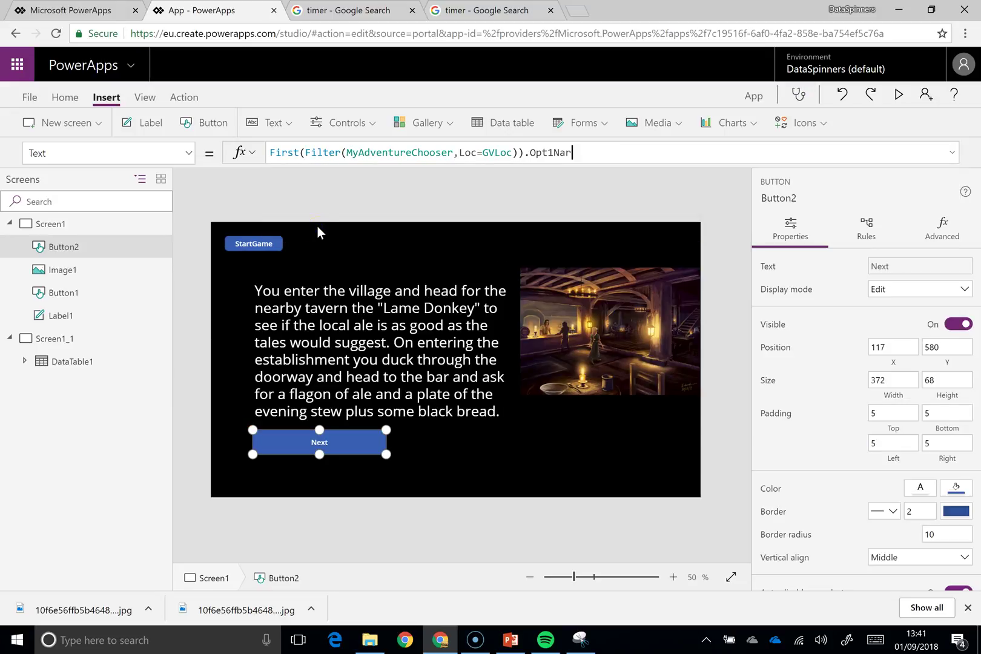
- Duplicate the option button below the narrative on Screen1
left_click(459, 464)
left_click(361, 451)
key("ctrl+c")
key("ctrl+v")
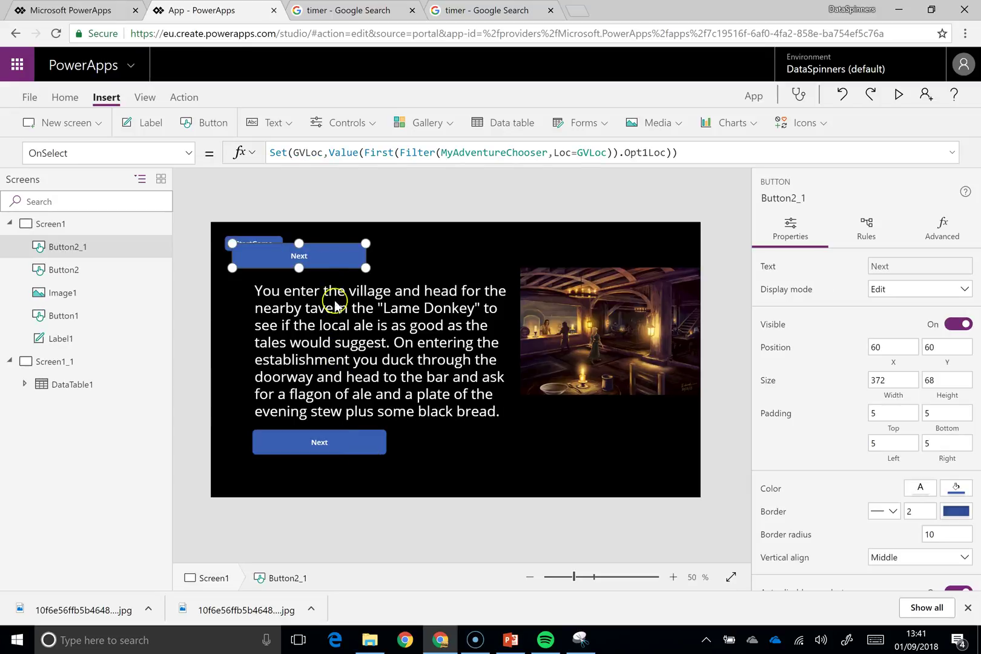
- Place the duplicate option button beside the original at X 546, Y 580 and set its OnSelect to Set(GVLoc,Value(First(Filter(MyAdventureChooser,Loc=GVLoc)).Opt2Loc))
left_click_drag(328, 258, 502, 447)
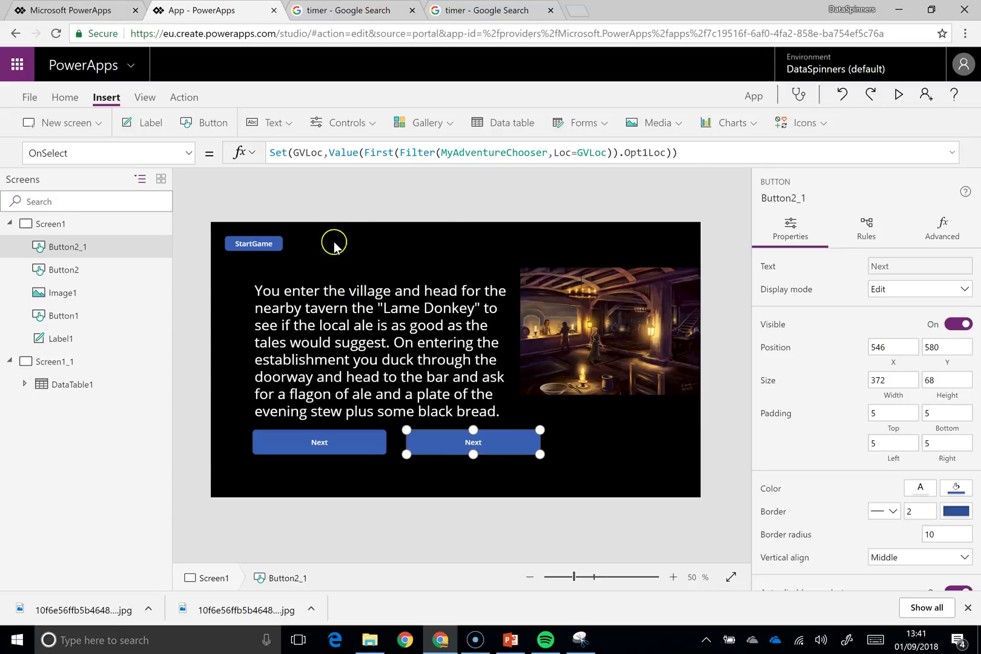
left_click(648, 152)
key("BackSpace")
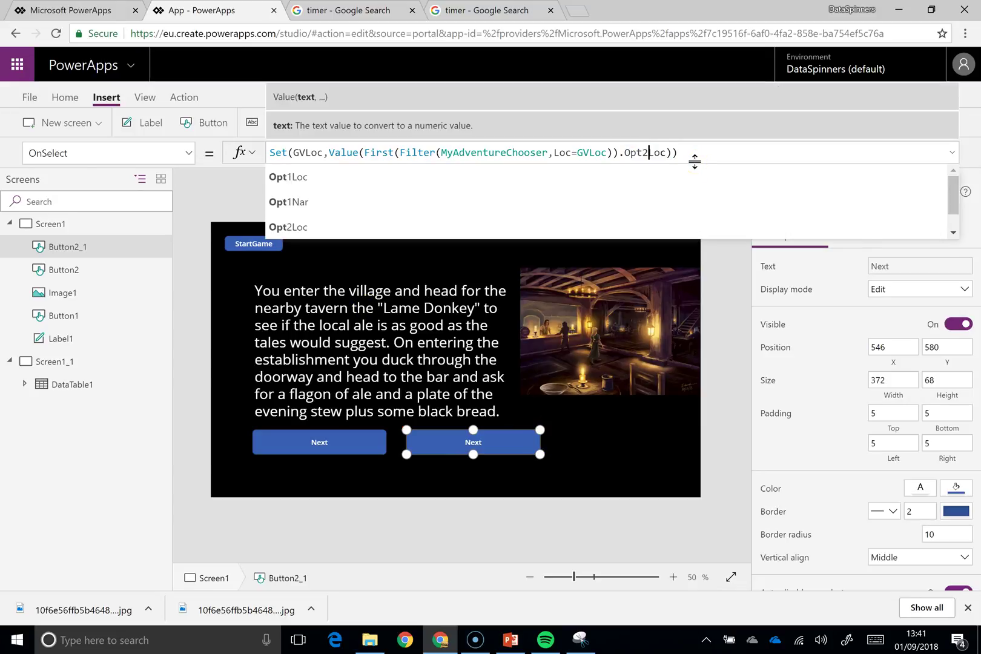
type("2")
left_click(587, 466)
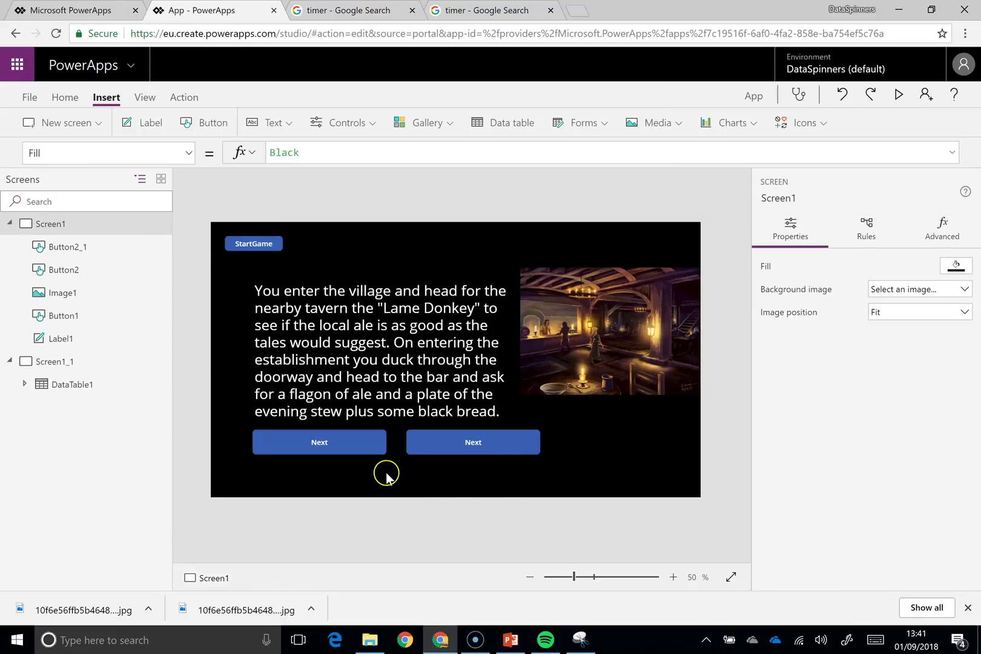
- Set the second option button's Text property to First(Filter(MyAdventureChooser,Loc=GVLoc)).Opt2Nar
left_click(435, 449)
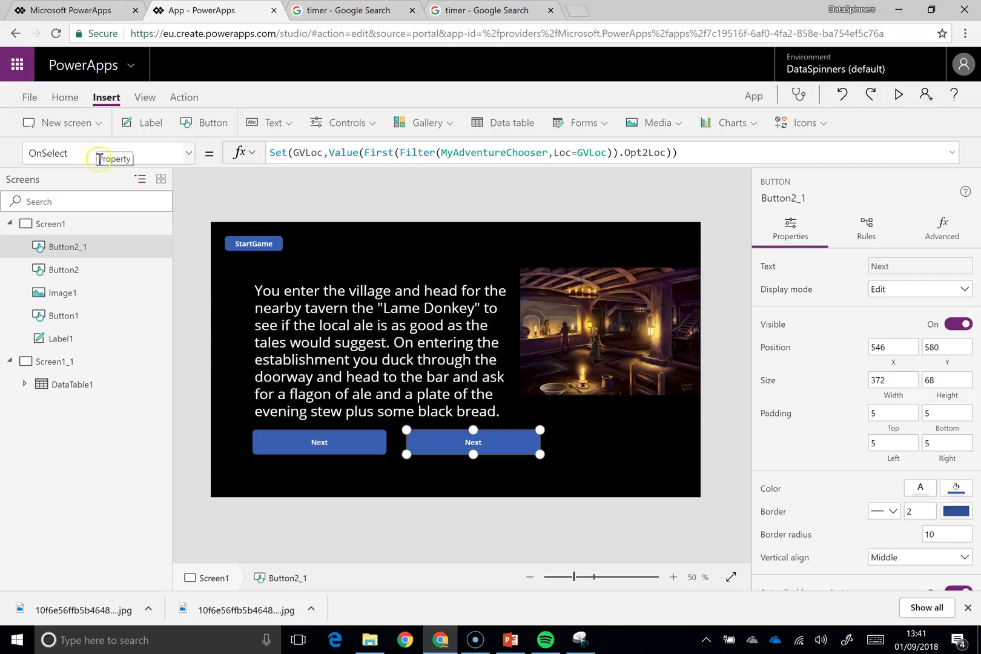
left_click(67, 153)
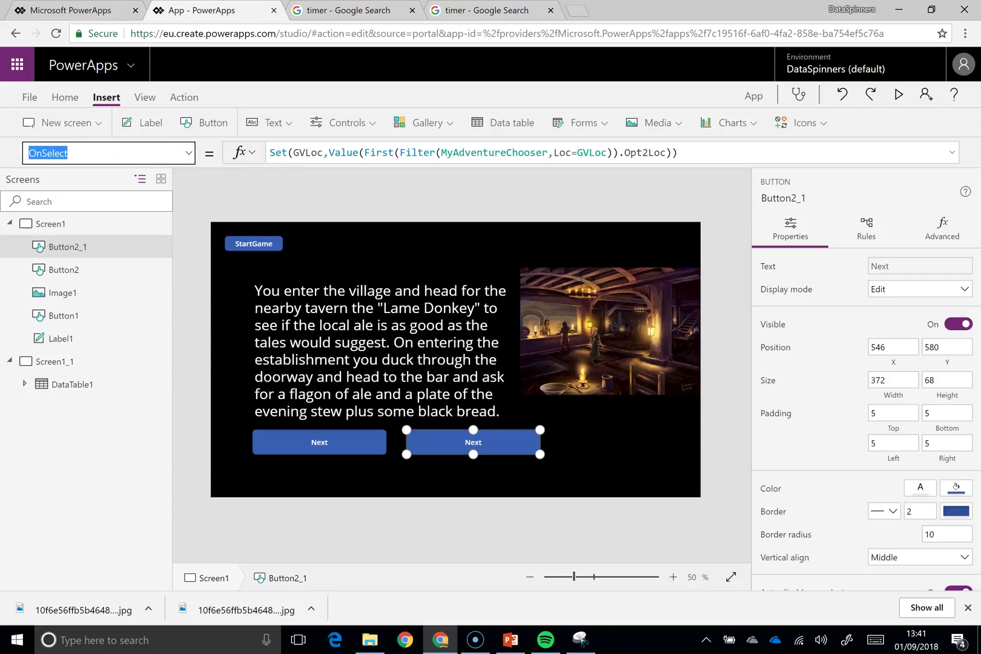
type("Te")
key("Return")
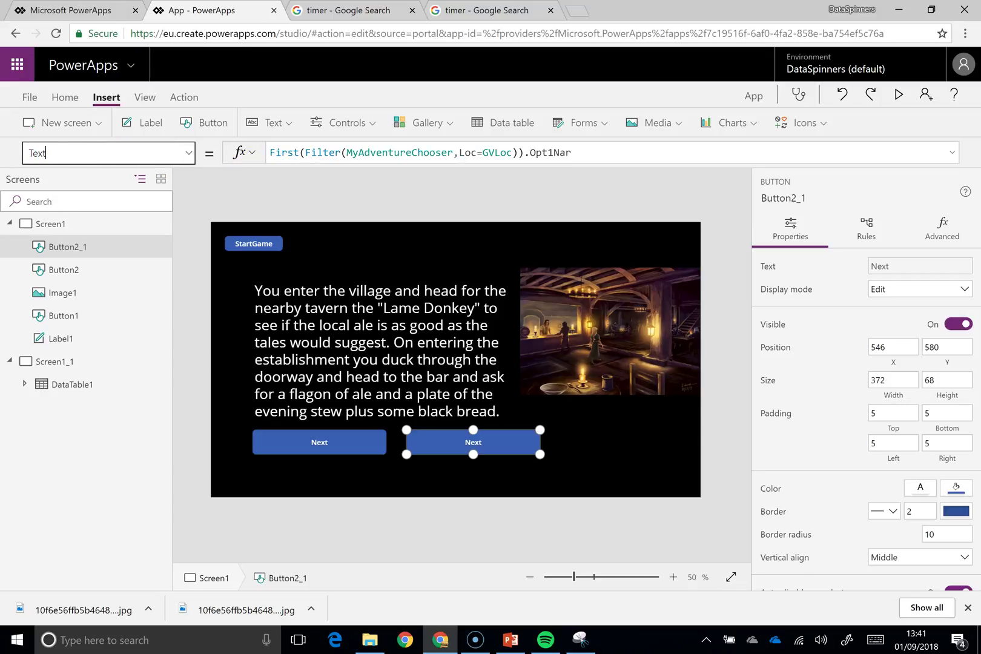
left_click(557, 153)
key("BackSpace")
type("2")
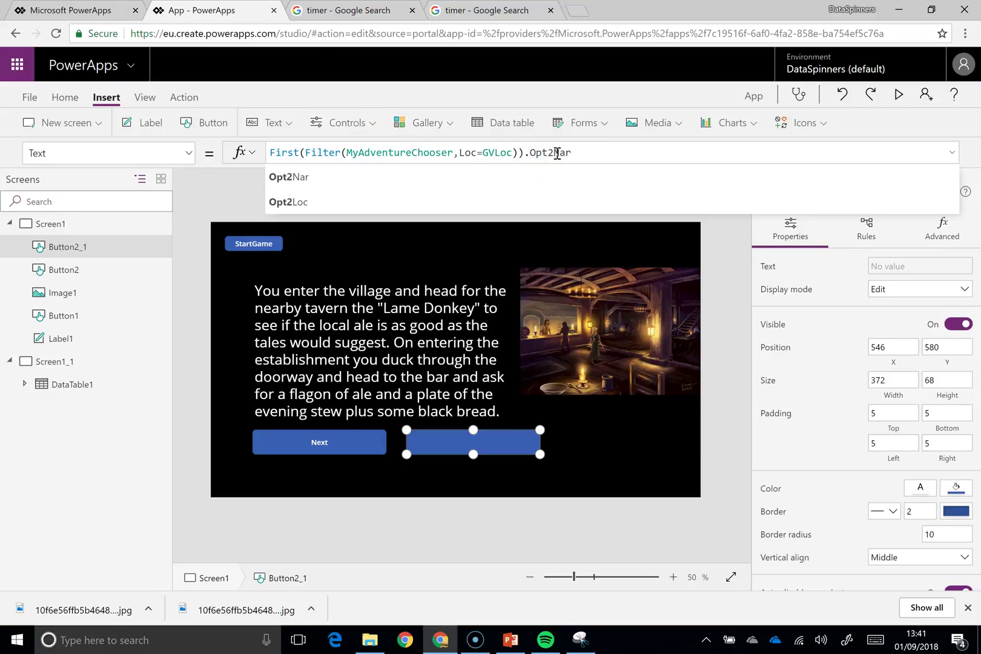
left_click(352, 473)
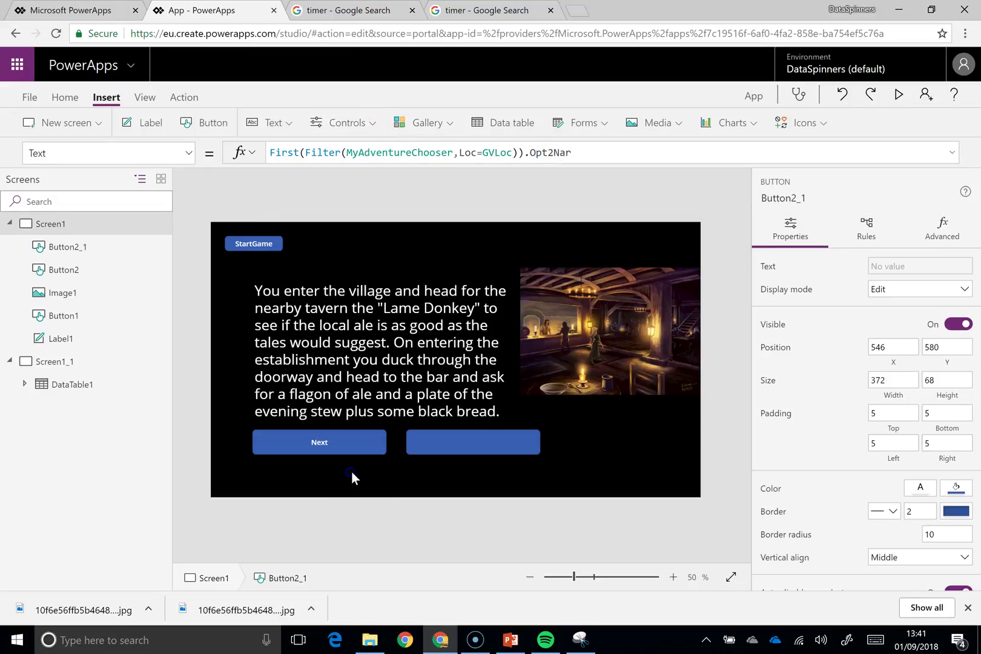
- Display the second option button's Fill property
left_click(439, 452)
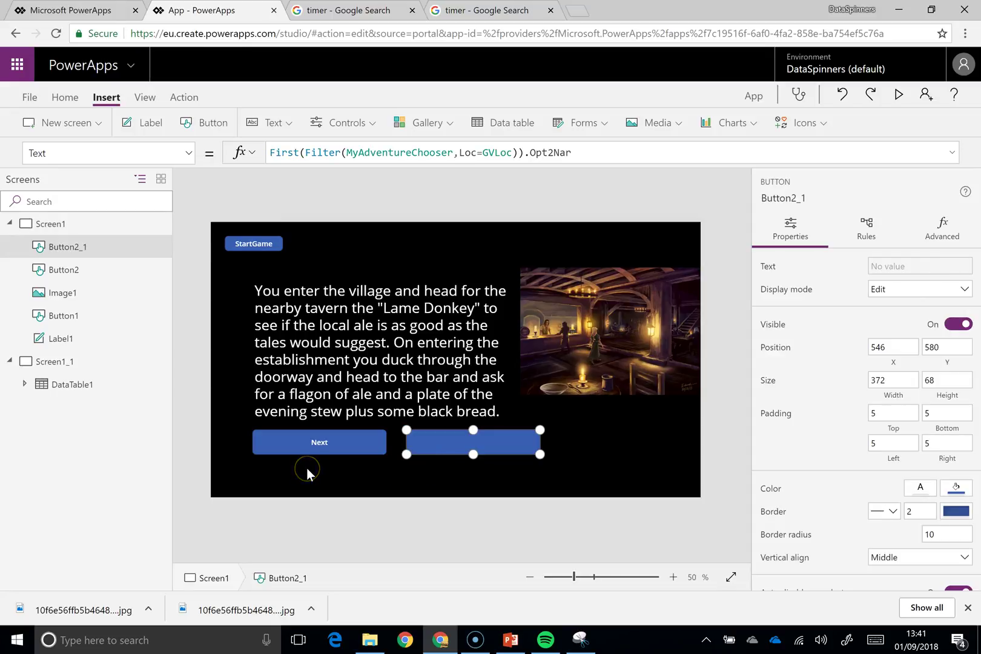
left_click(69, 153)
type("Fill")
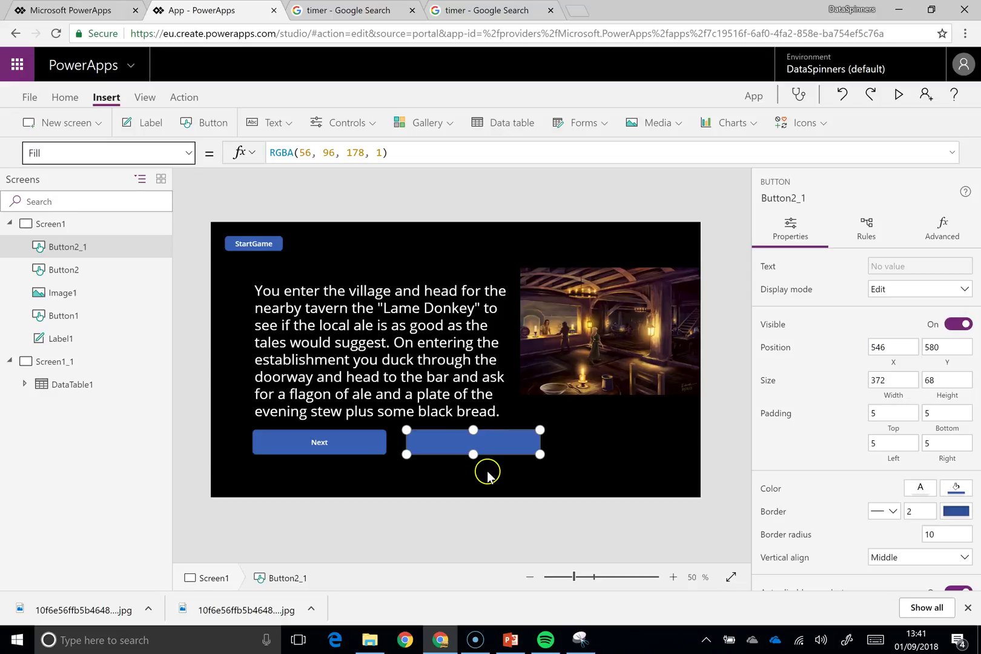
left_click(357, 473)
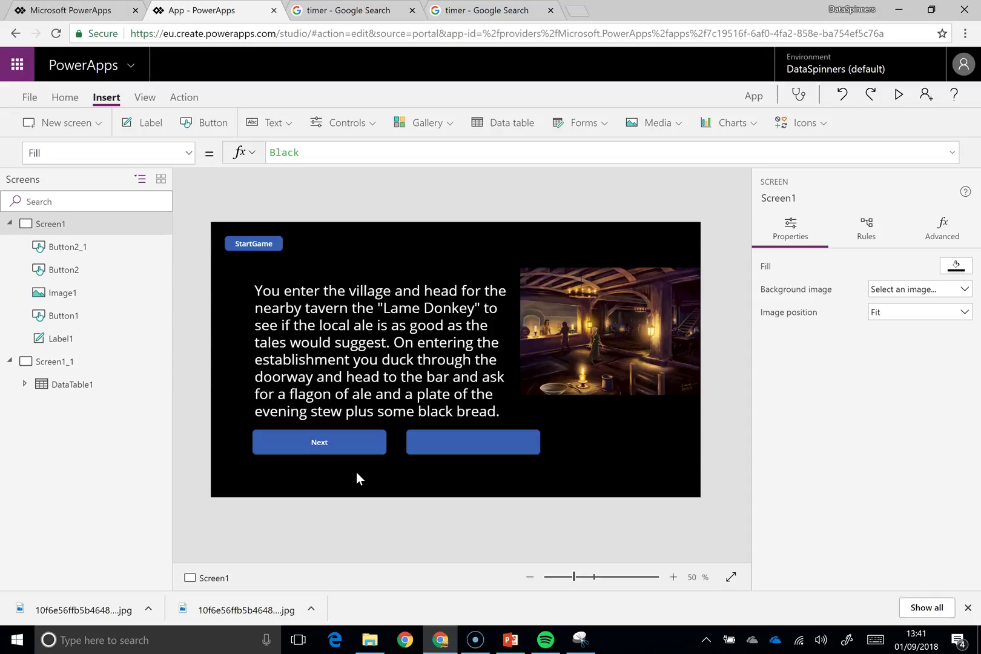
- Preview the app, start the game and advance through the village and tavern locations with the first option button
left_click(898, 96)
left_click(94, 99)
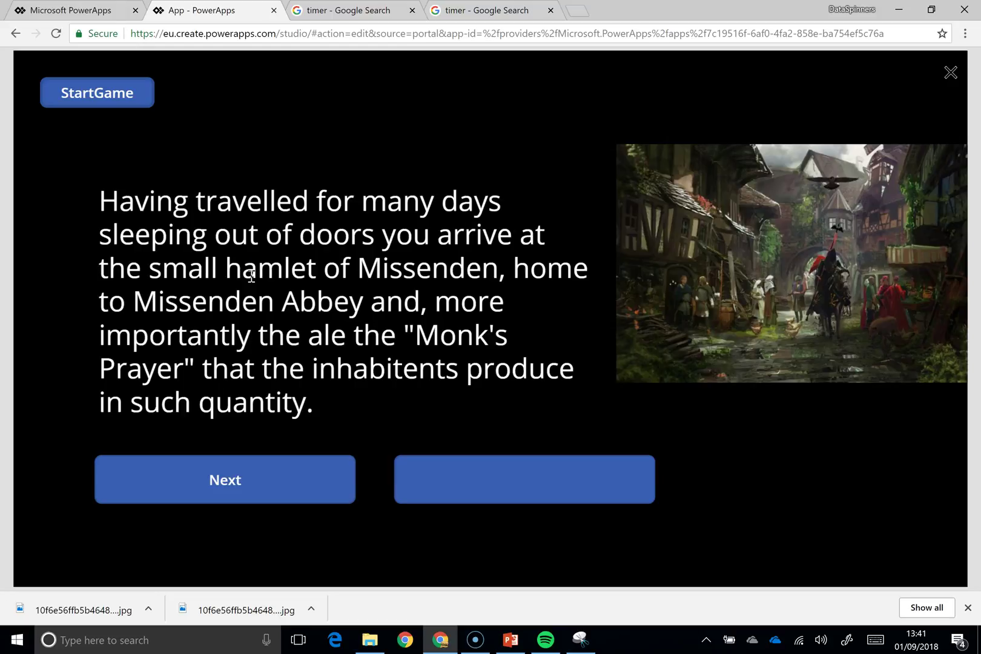
left_click(366, 12)
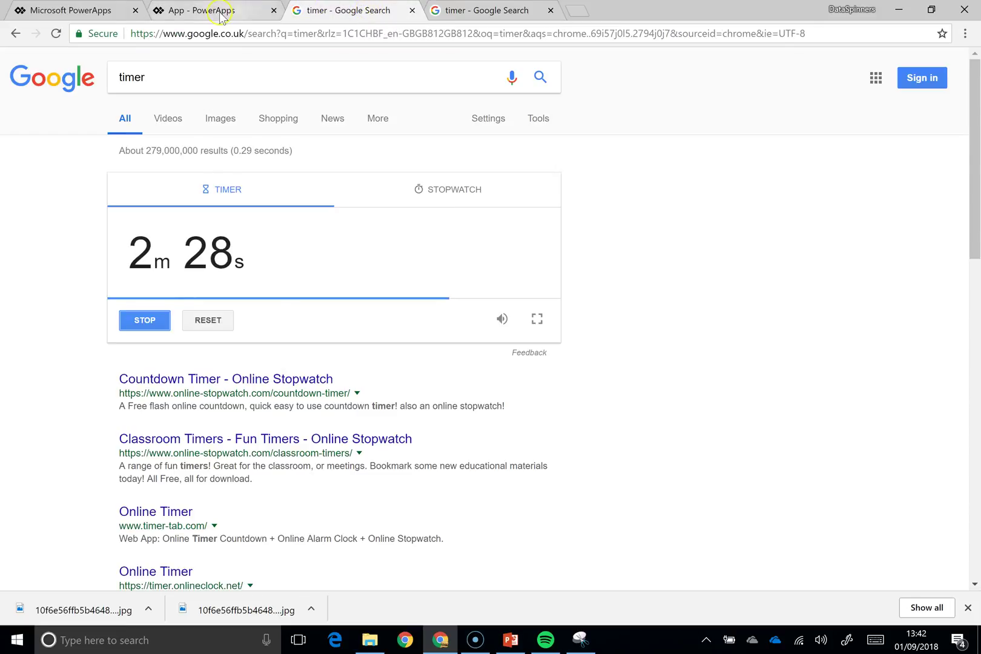
left_click(246, 11)
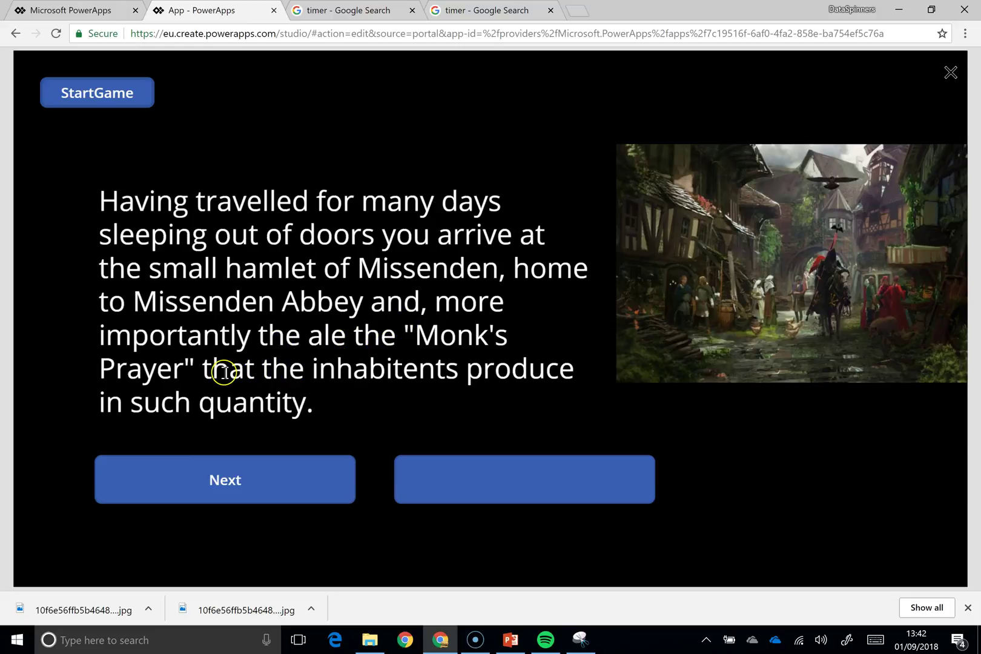
left_click(253, 495)
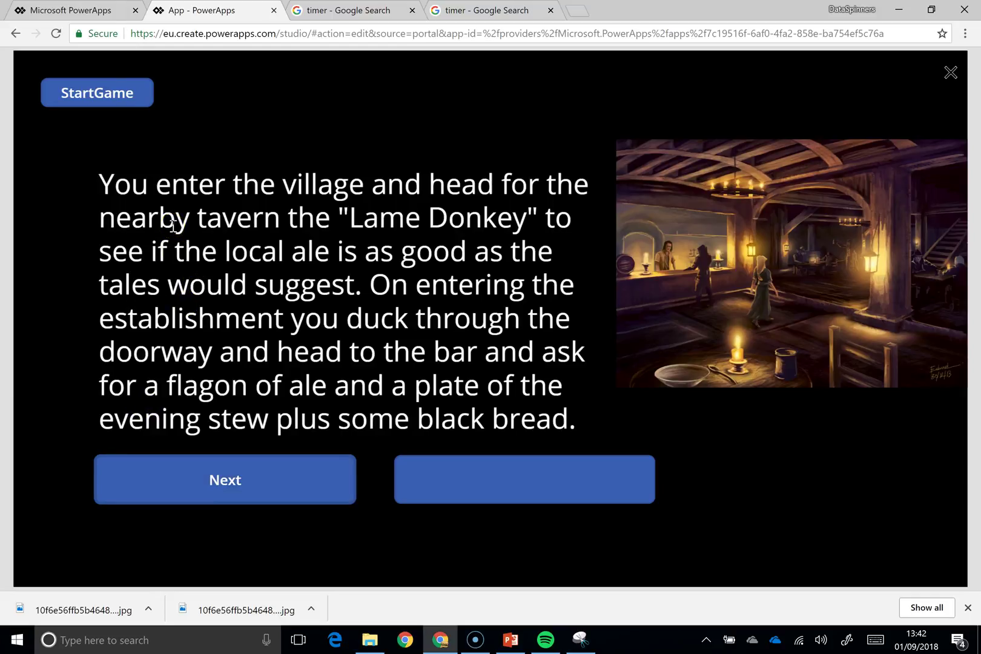
left_click(186, 250)
left_click(288, 483)
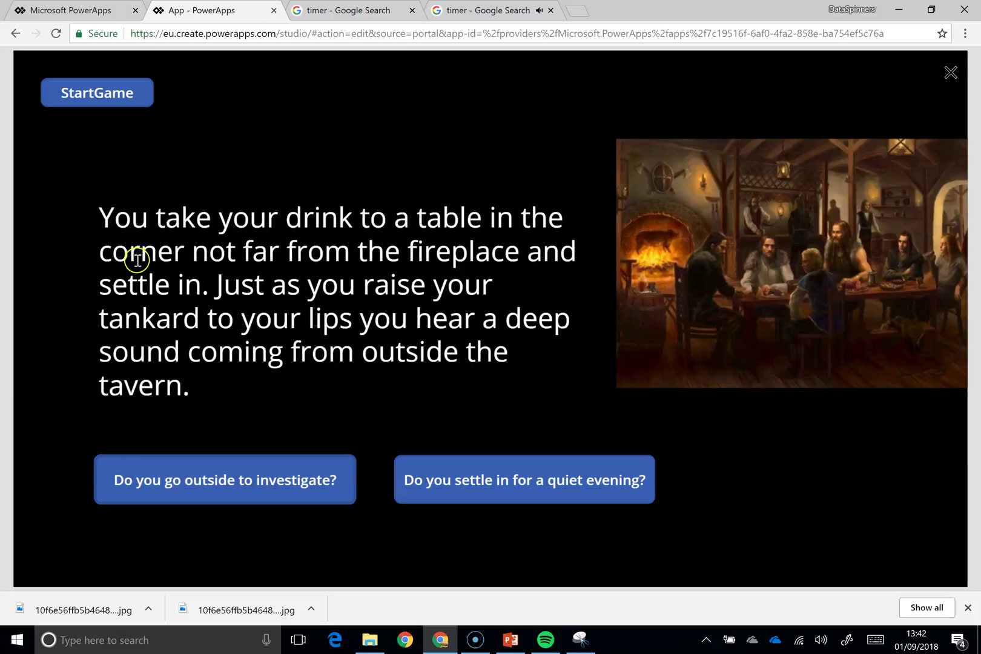
- Silence the finished countdown timer and check the music playback in Spotify, returning to the running adventure app
left_click(466, 14)
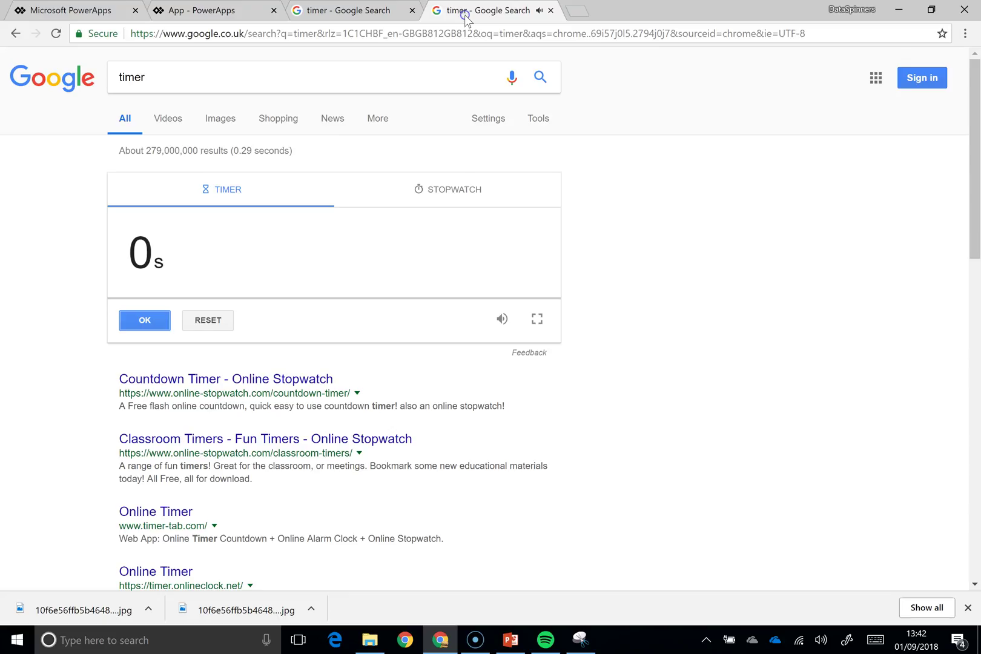
left_click(145, 319)
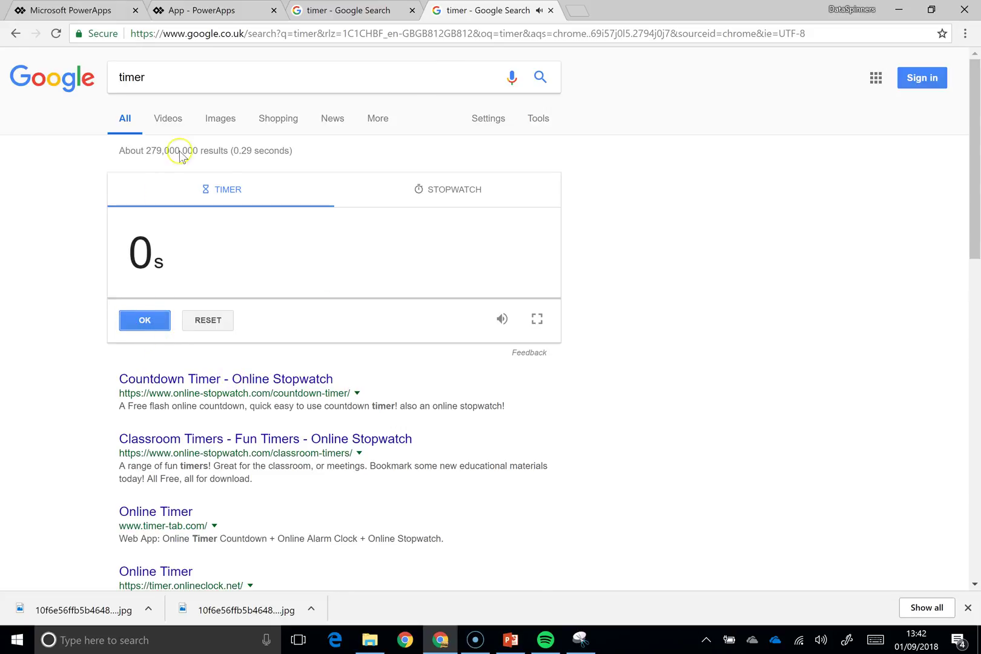
left_click(545, 641)
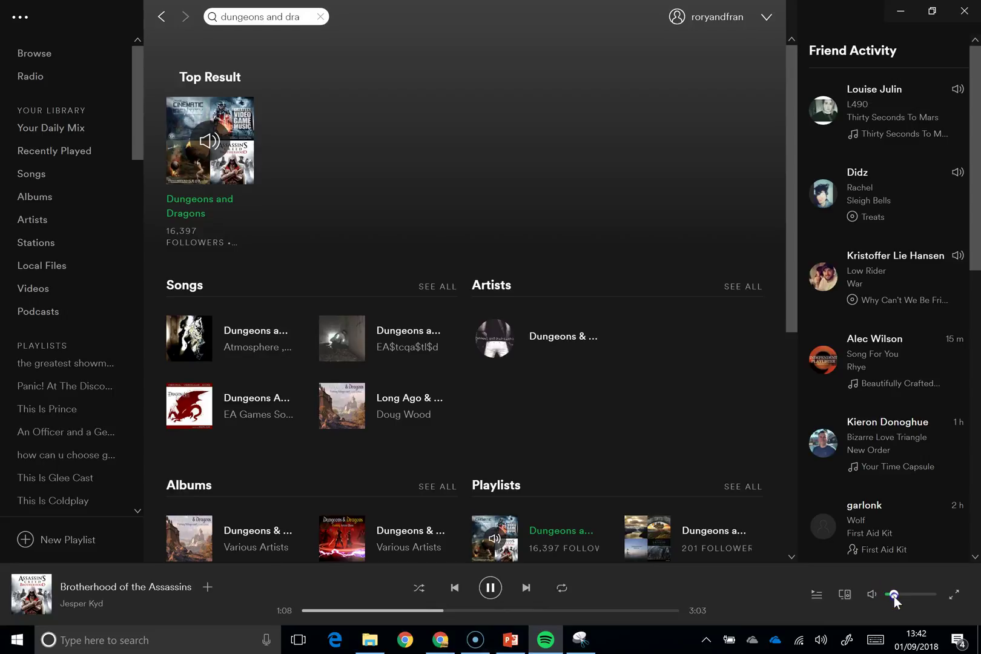
left_click(901, 10)
left_click(231, 9)
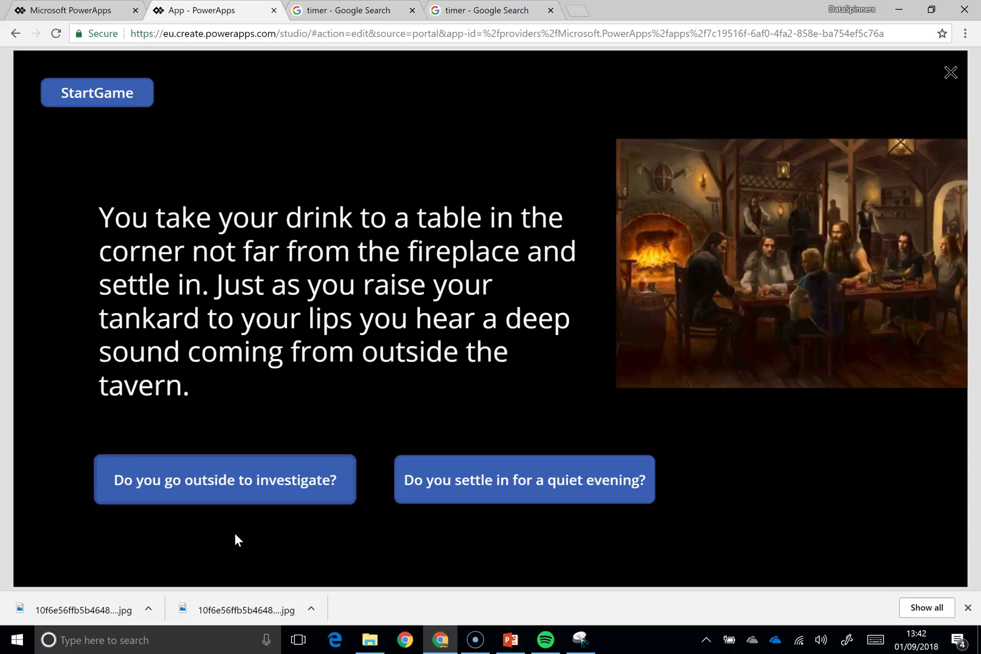
- Test the choices to go outside and head towards the commotion, and restart the game
left_click(250, 491)
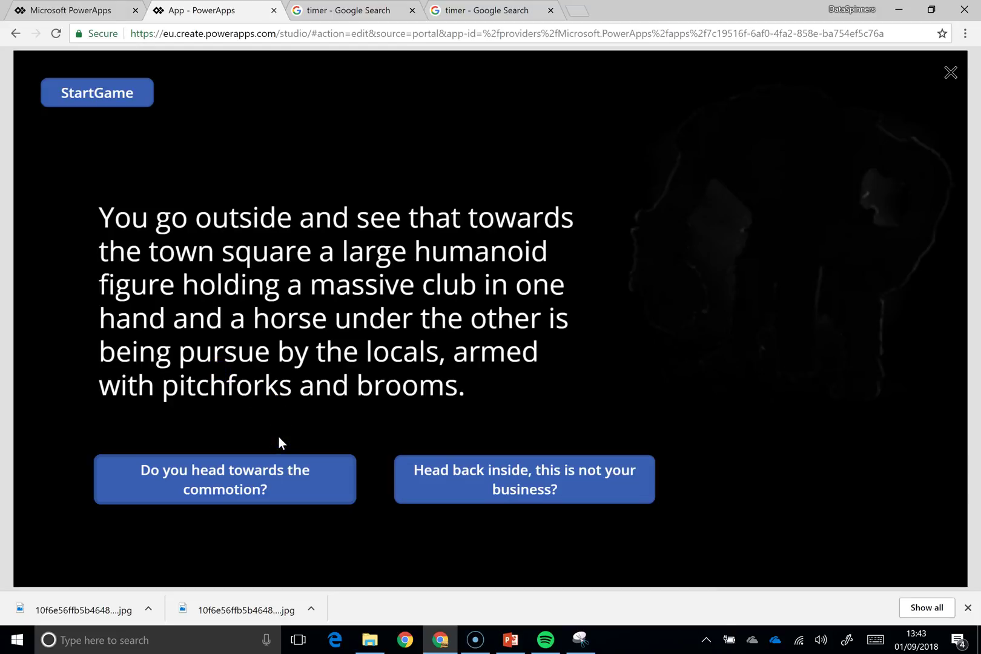
left_click(259, 489)
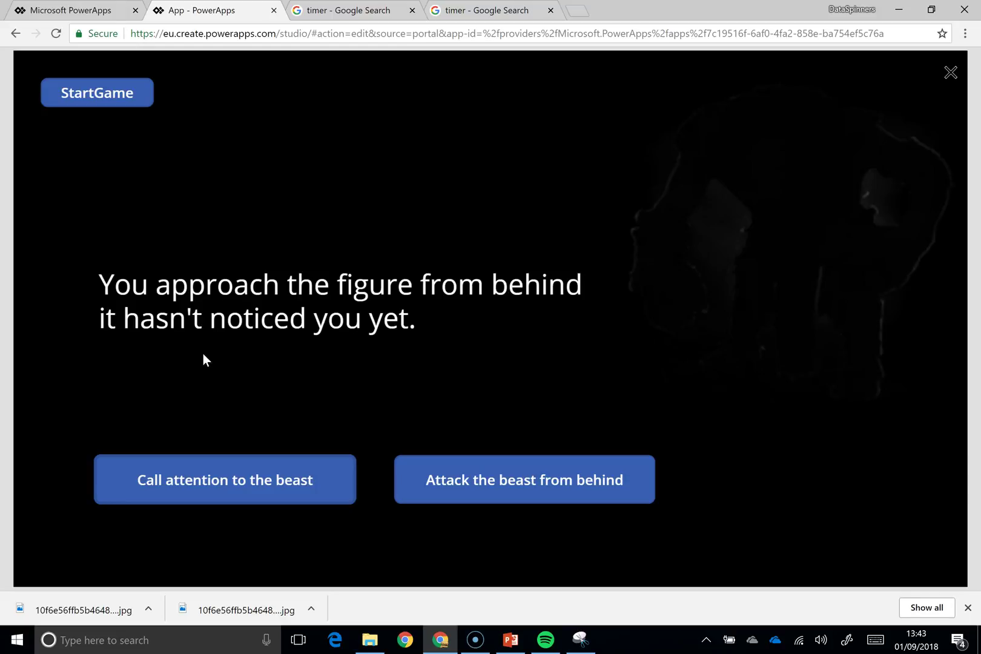
left_click(115, 97)
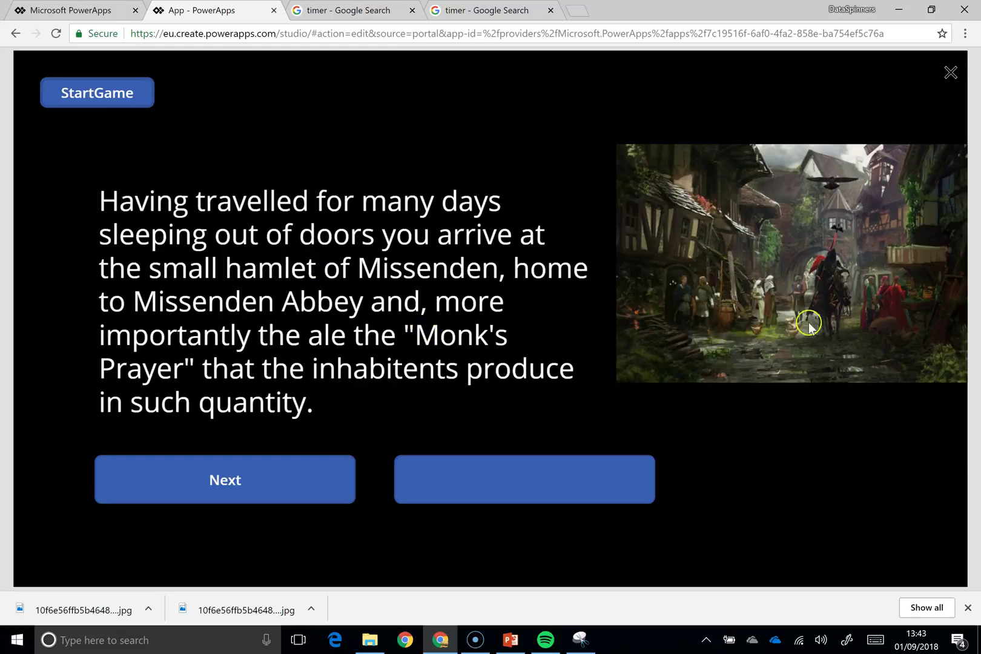
- Switch to the Google countdown timers in the browser and check the remaining time
left_click(472, 10)
left_click(348, 10)
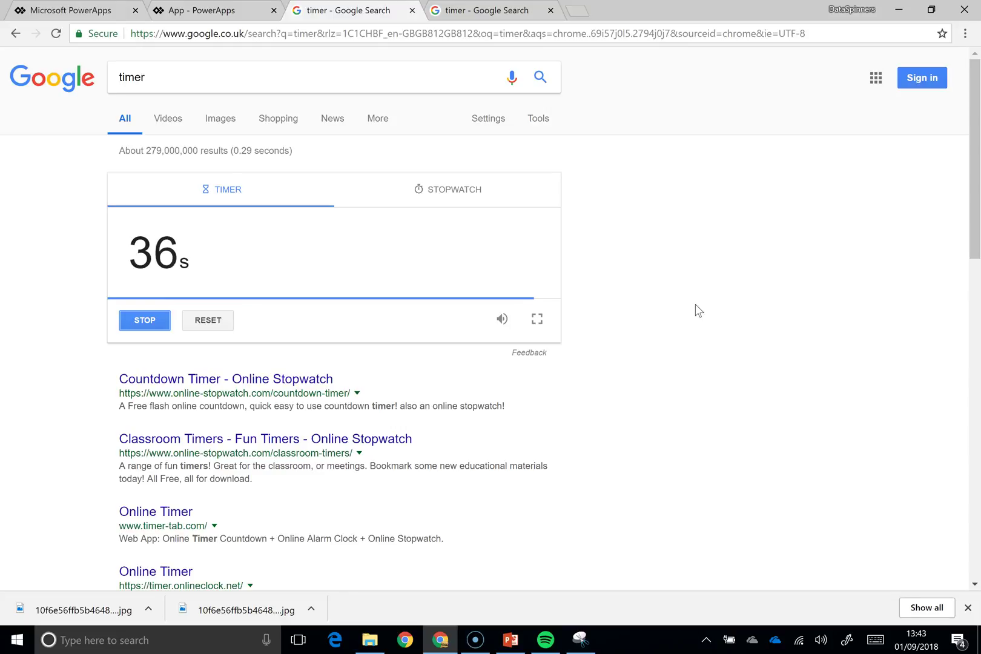
- Search Google for "those dynamics guys" in a new browser tab, open the dynamics365society.uk site and view its introduction video section
left_click(583, 18)
type("t")
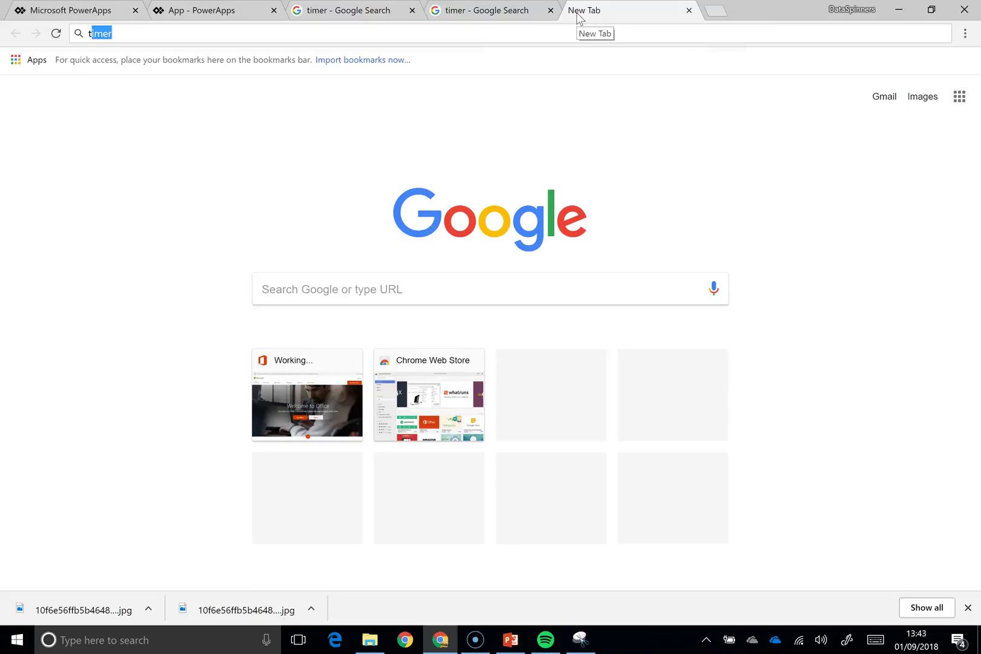
type("hos")
key("Return")
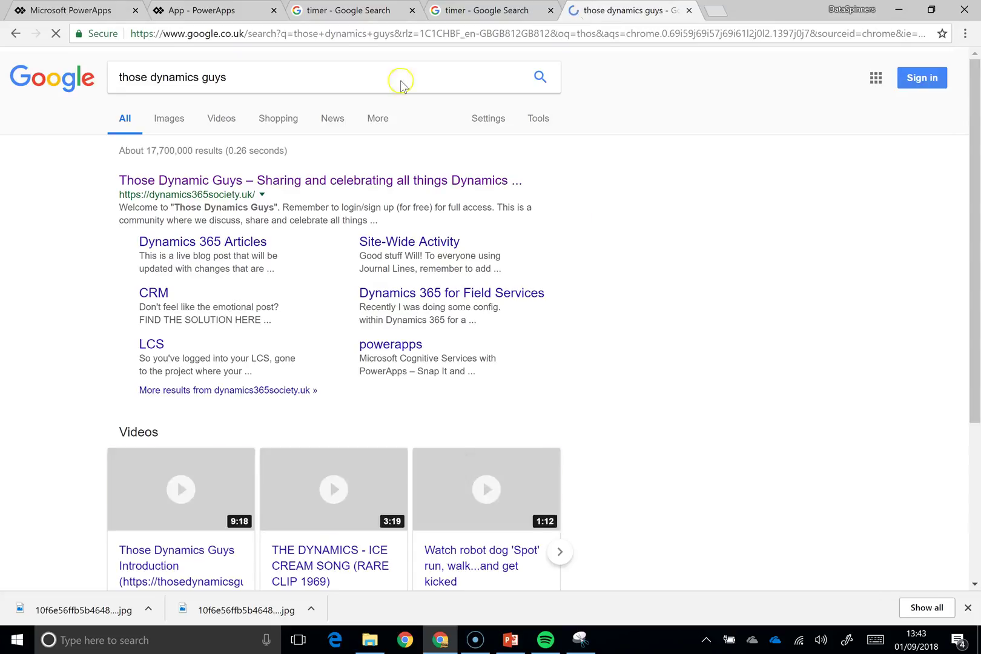
left_click(154, 181)
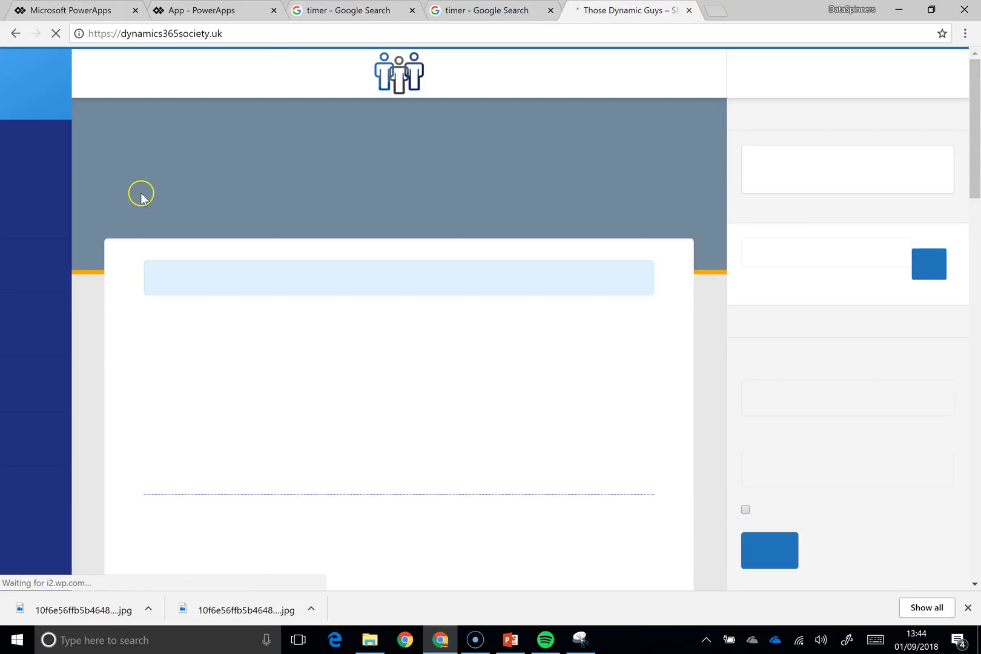
scroll(134, 367, "down", 4)
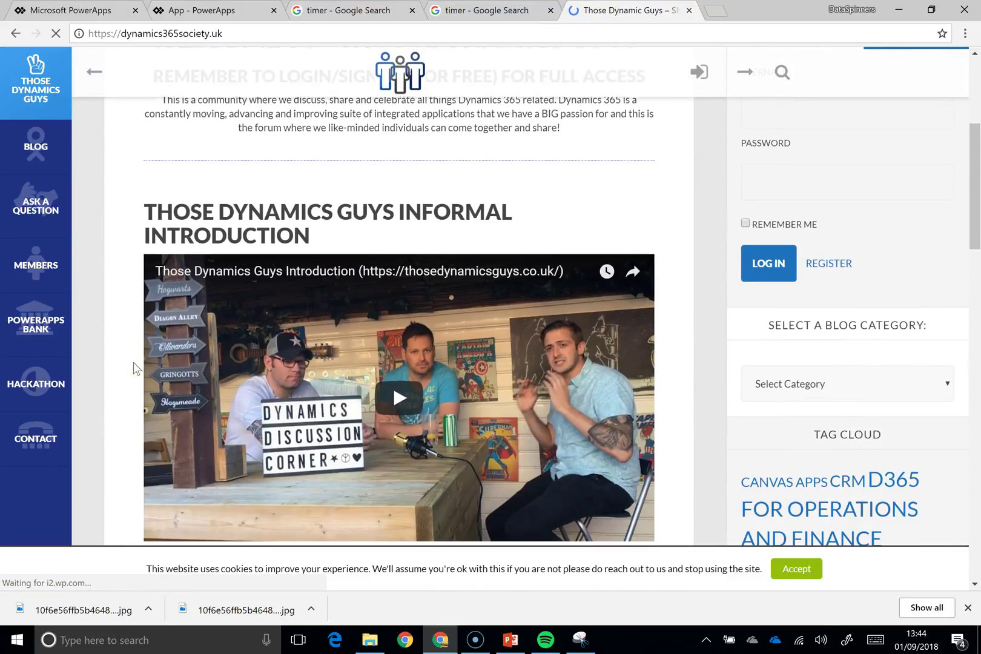
scroll(134, 367, "down", 1)
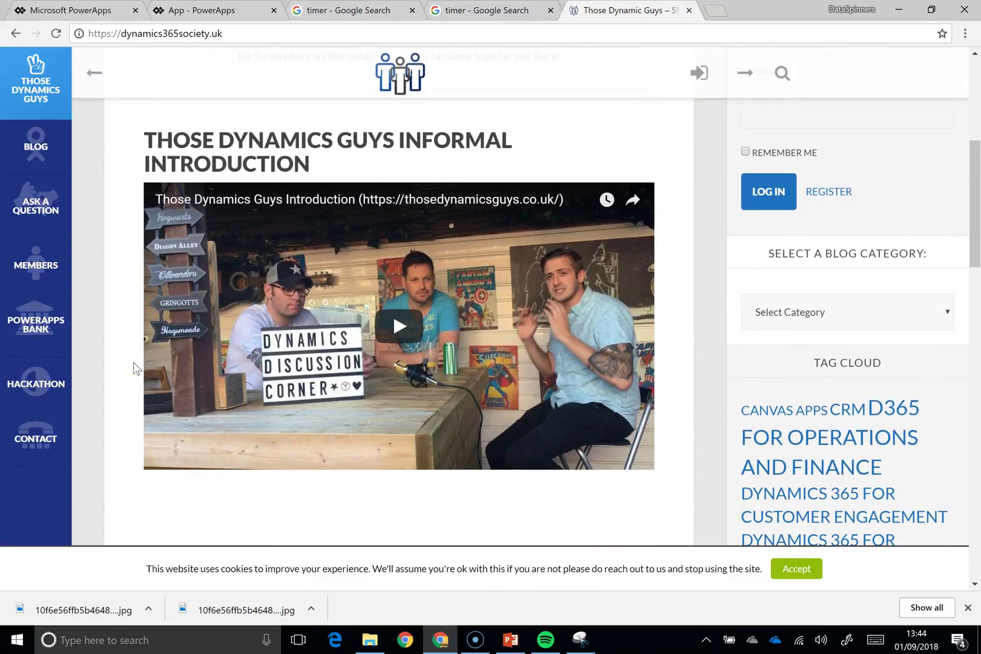